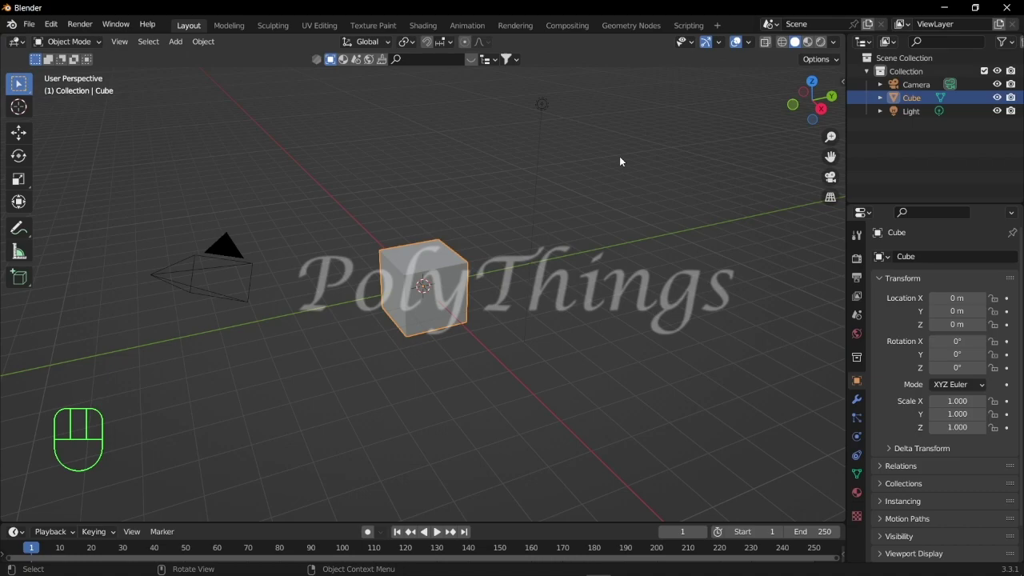
Step: Delete the default light from the scene
left_click_drag(605, 93, 517, 132)
key("x")
left_click(517, 131)
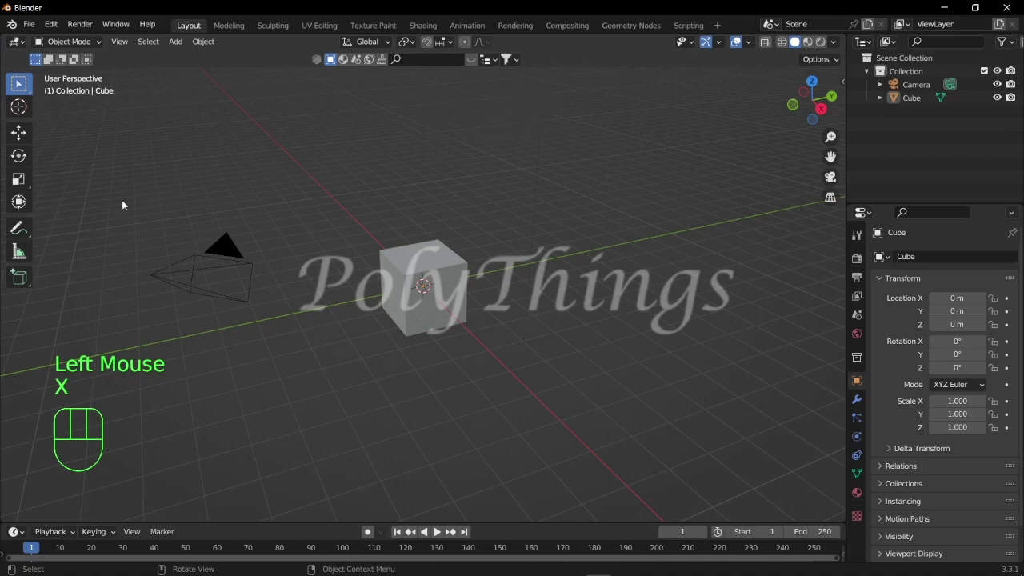
Step: Remove the default camera so only the cube remains, then look around the cube
left_click(189, 302)
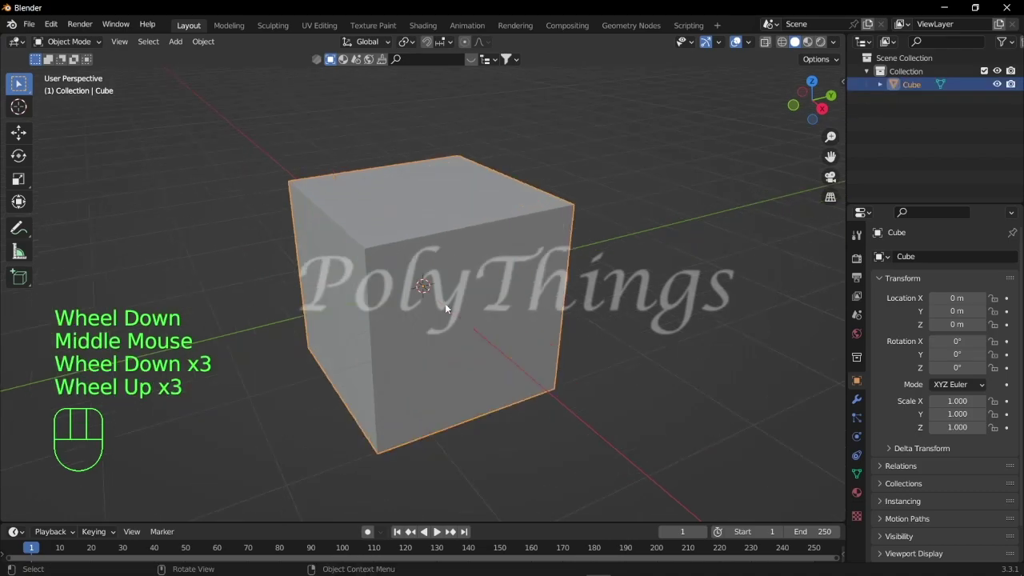
scroll(444, 303, "up", 1)
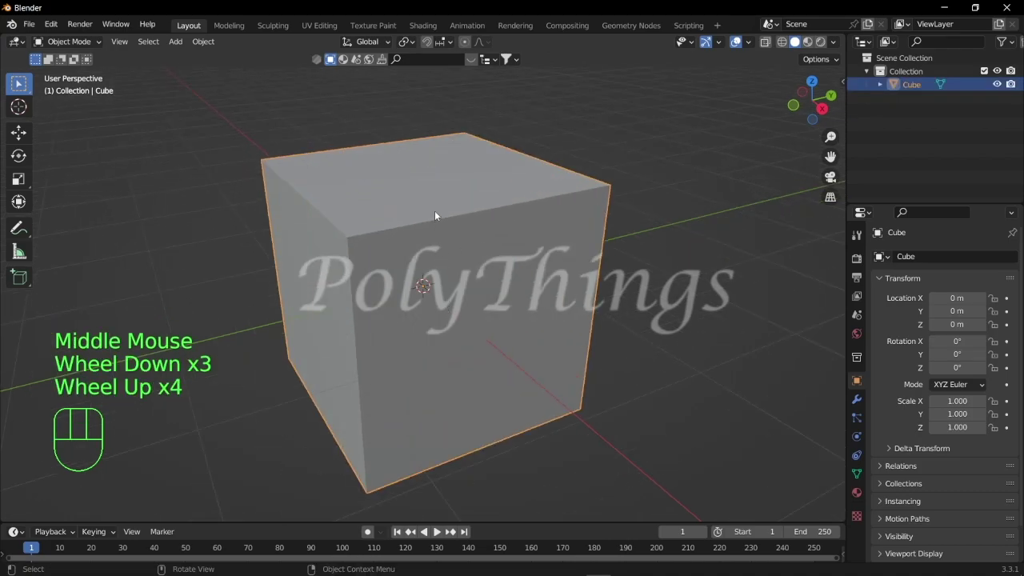
middle_click_drag(434, 210, 425, 292)
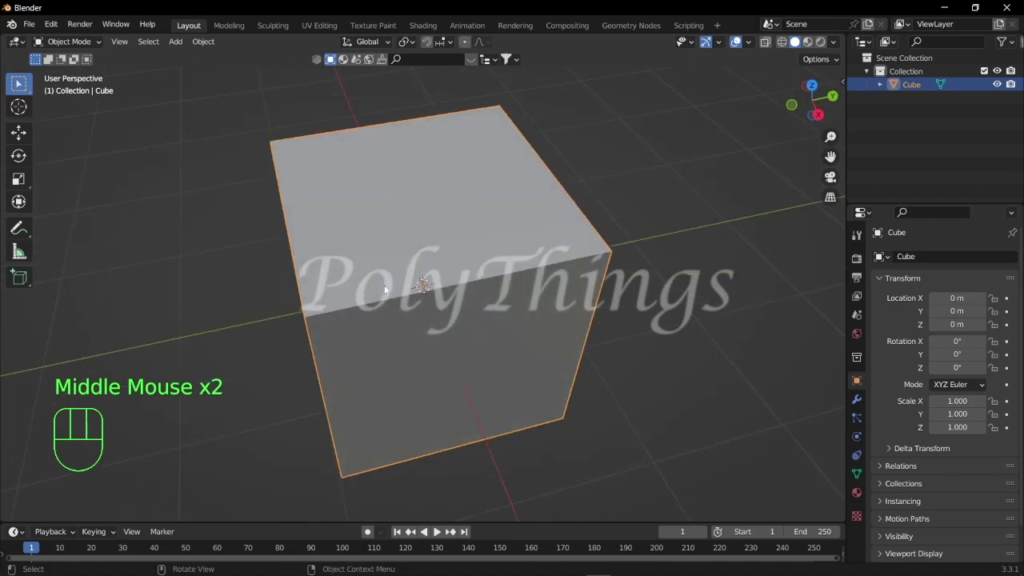
scroll(375, 288, "down", 2)
scroll(374, 288, "up", 2)
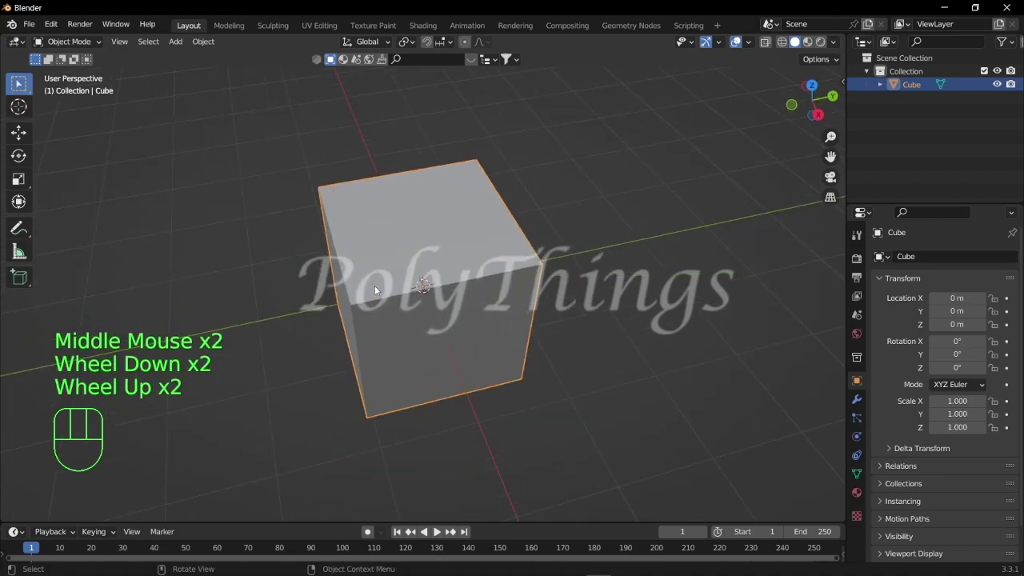
Step: Enter Edit Mode on the cube and add four centred loop cuts along the first axis
key("Tab")
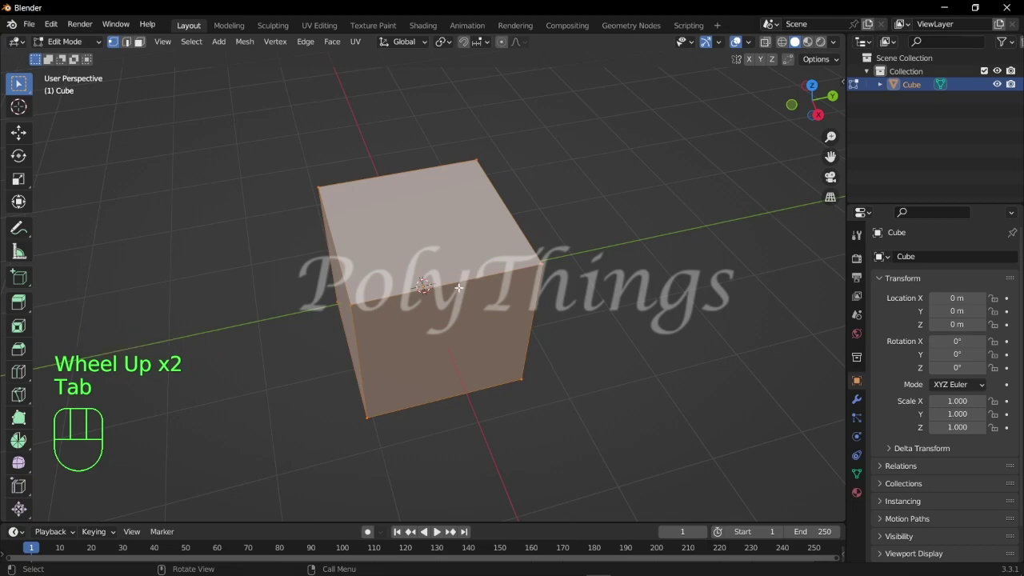
scroll(458, 288, "up", 1)
scroll(459, 288, "down", 1)
middle_click_drag(458, 288, 441, 268)
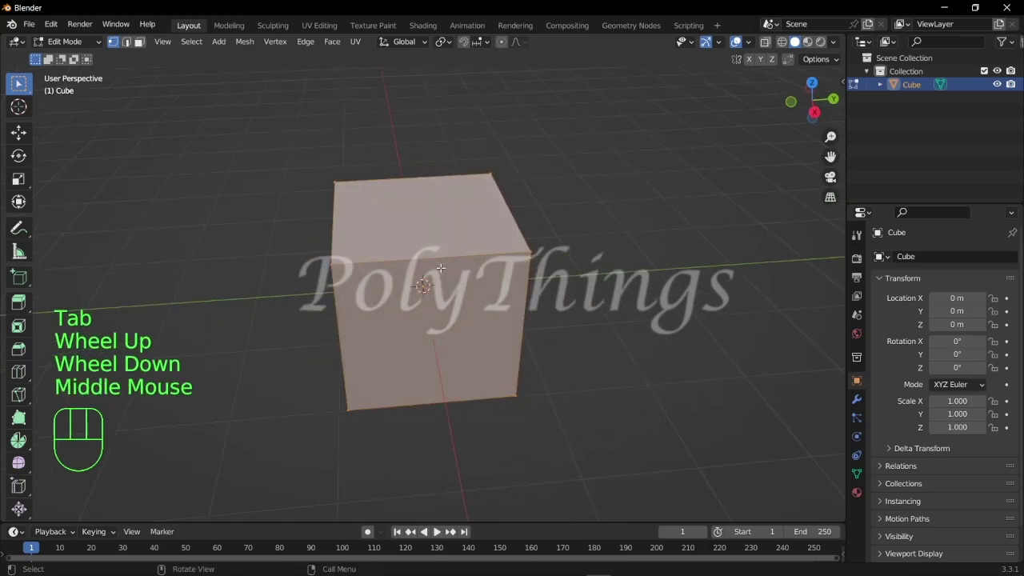
scroll(441, 269, "up", 1)
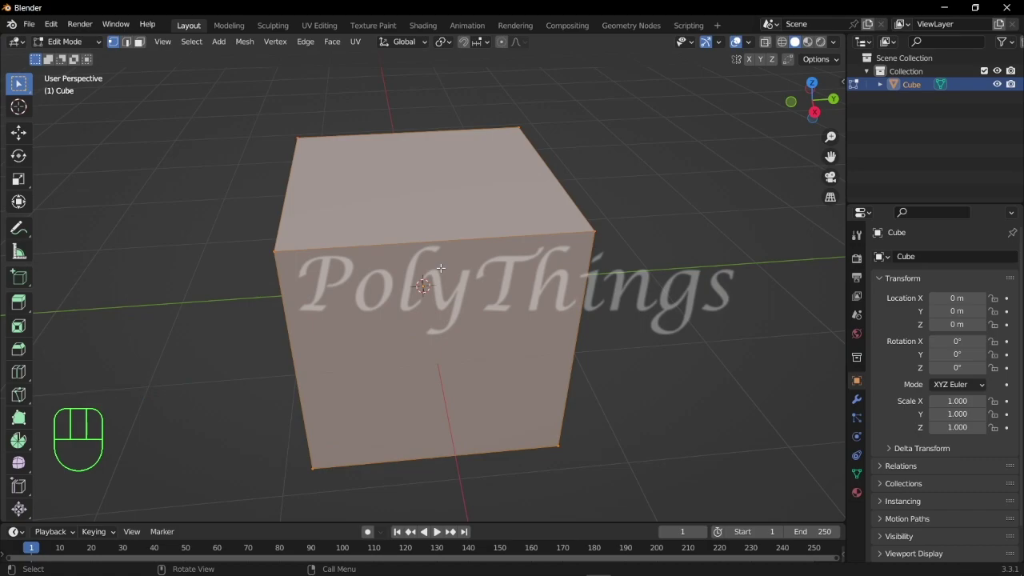
key("ctrl+r")
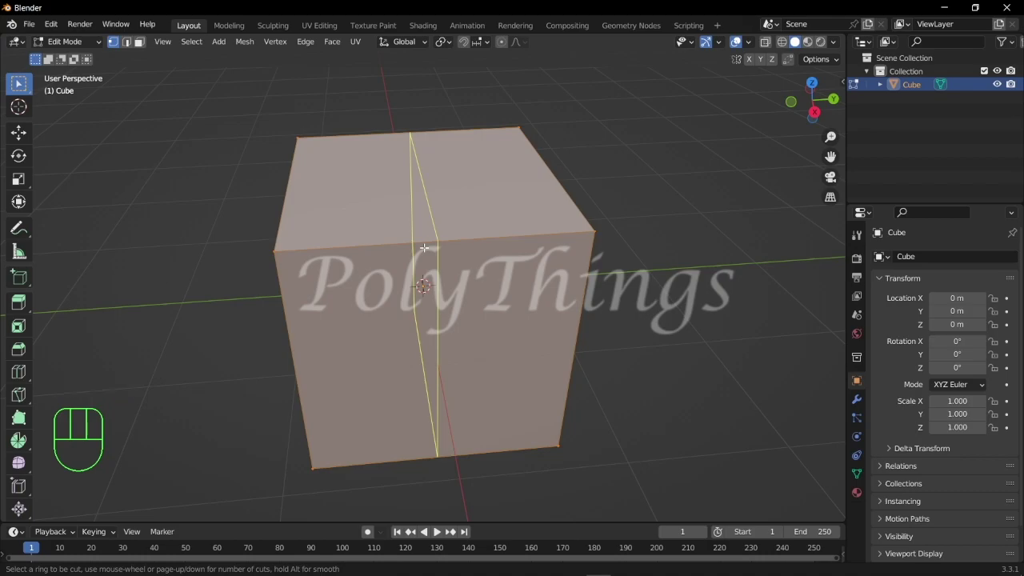
scroll(423, 248, "up", 1)
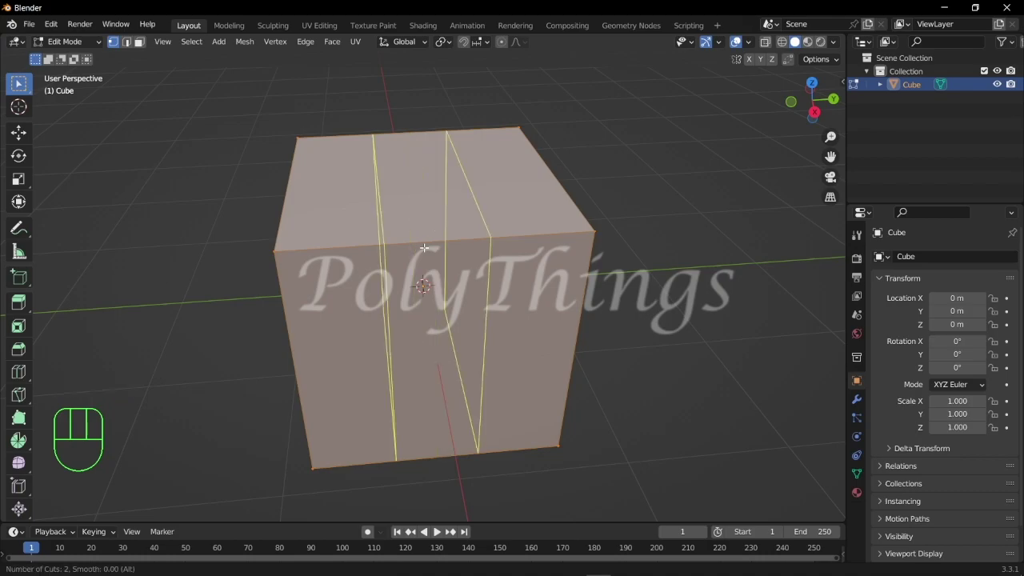
scroll(424, 248, "up", 1)
scroll(424, 248, "up", 1)
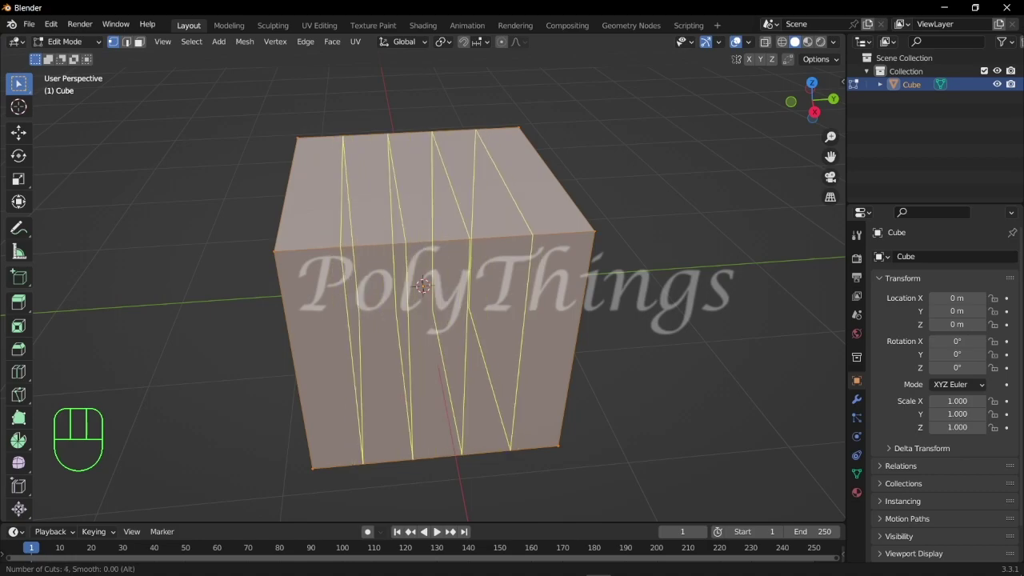
left_click(422, 285)
left_click(424, 248)
Step: Add four-cut loop sets along the other two axes, then clear the edge selection
middle_click_drag(424, 250, 420, 289)
key("ctrl+r")
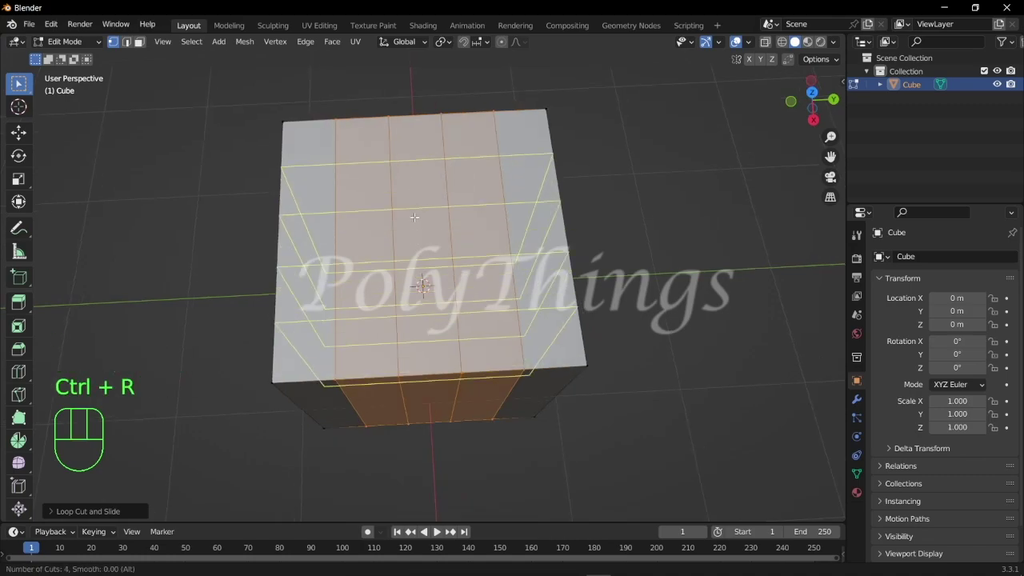
left_click(414, 217)
middle_click_drag(415, 217, 556, 382)
key("ctrl+r")
scroll(417, 368, "up", 3)
left_click(416, 366)
left_click(418, 373)
scroll(654, 329, "down", 3)
scroll(654, 329, "up", 2)
left_click(646, 337)
middle_click_drag(647, 337, 505, 373)
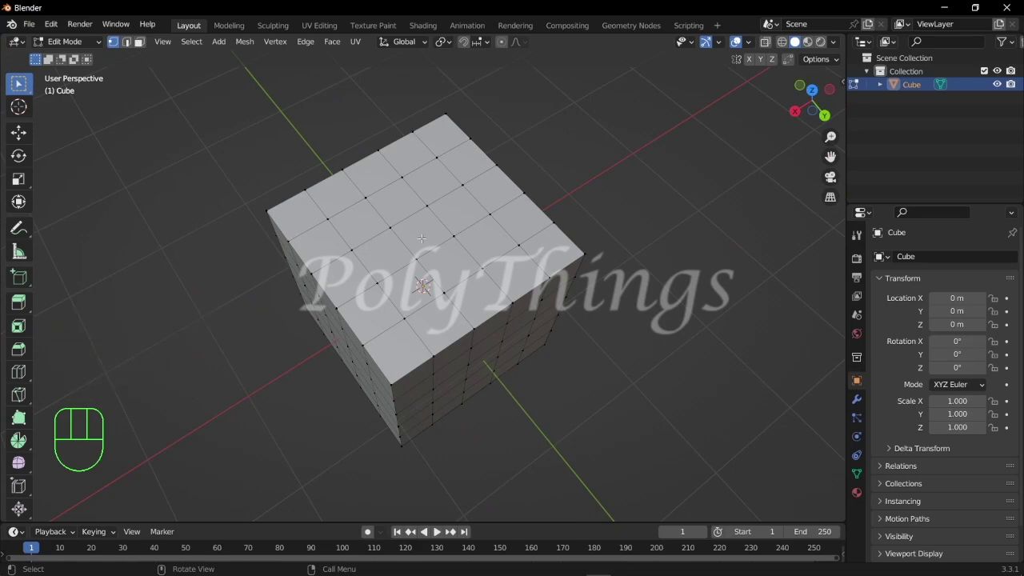
Step: Select the centre face of the top side as the single pip
scroll(422, 232, "down", 3)
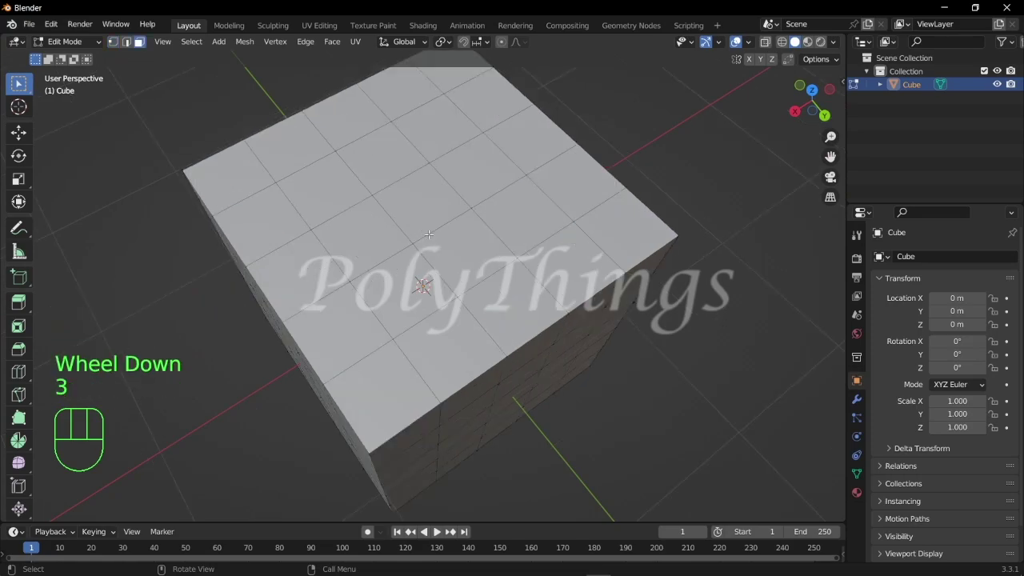
middle_click_drag(429, 234, 392, 200)
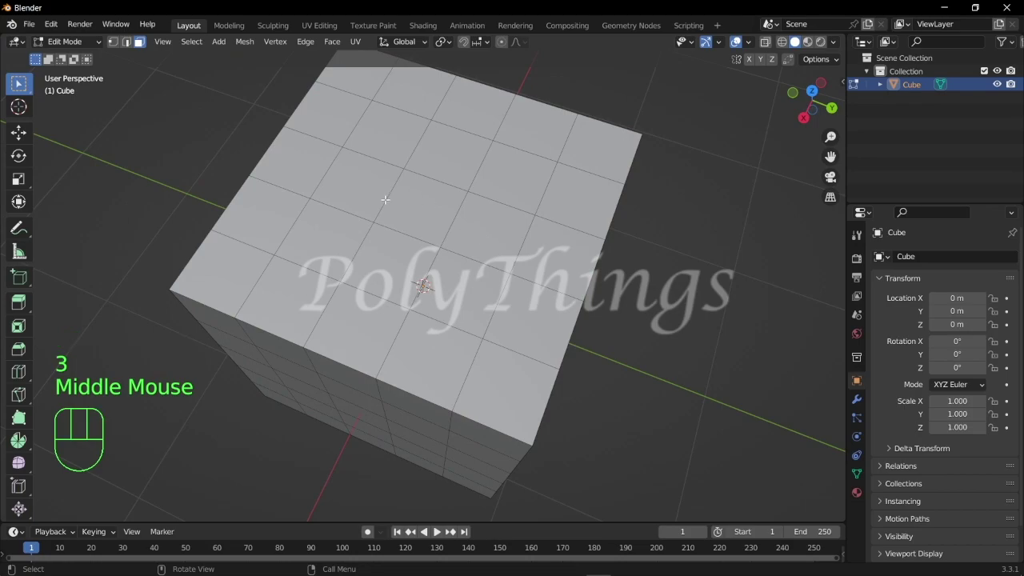
left_click(428, 227)
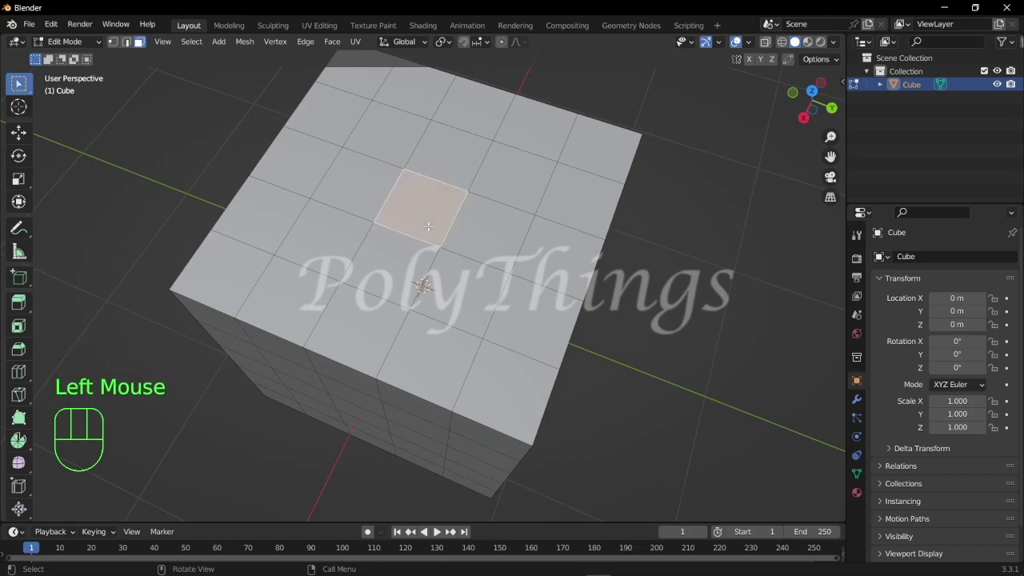
middle_click_drag(428, 227, 483, 269)
scroll(412, 271, "up", 2)
scroll(413, 272, "down", 1)
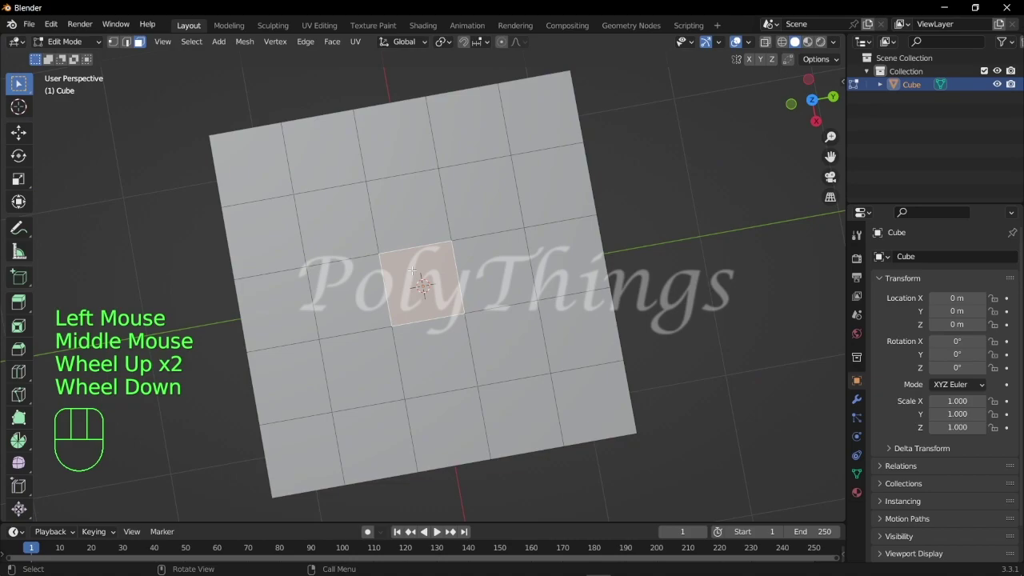
Step: Add the front side's pip faces to the selection
middle_click_drag(412, 272, 559, 151)
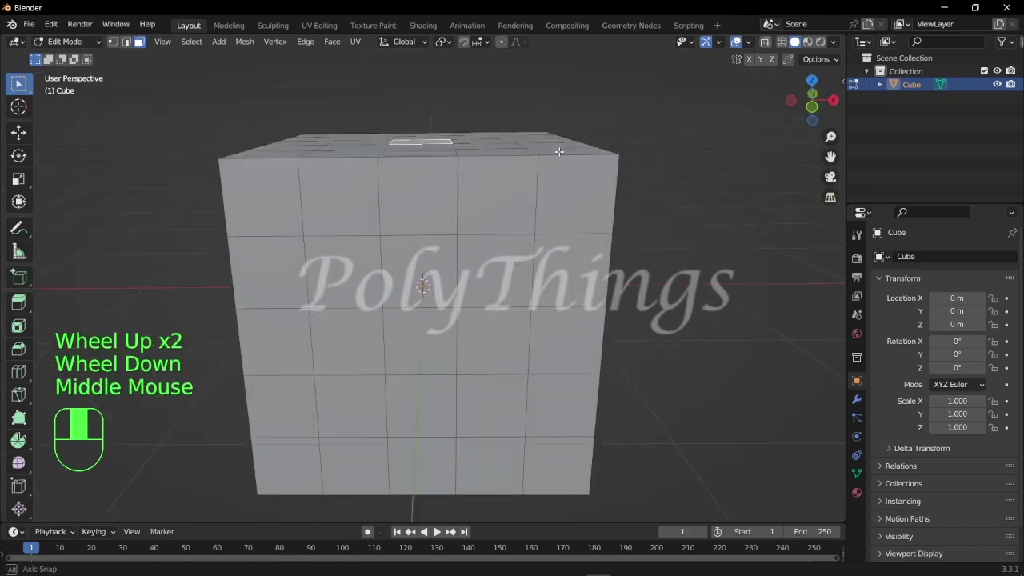
left_click(325, 351, "shift")
left_click(483, 340, "shift")
middle_click_drag(482, 340, 480, 288)
left_click(439, 212, "shift")
left_click(556, 214, "shift")
left_click(557, 344, "shift")
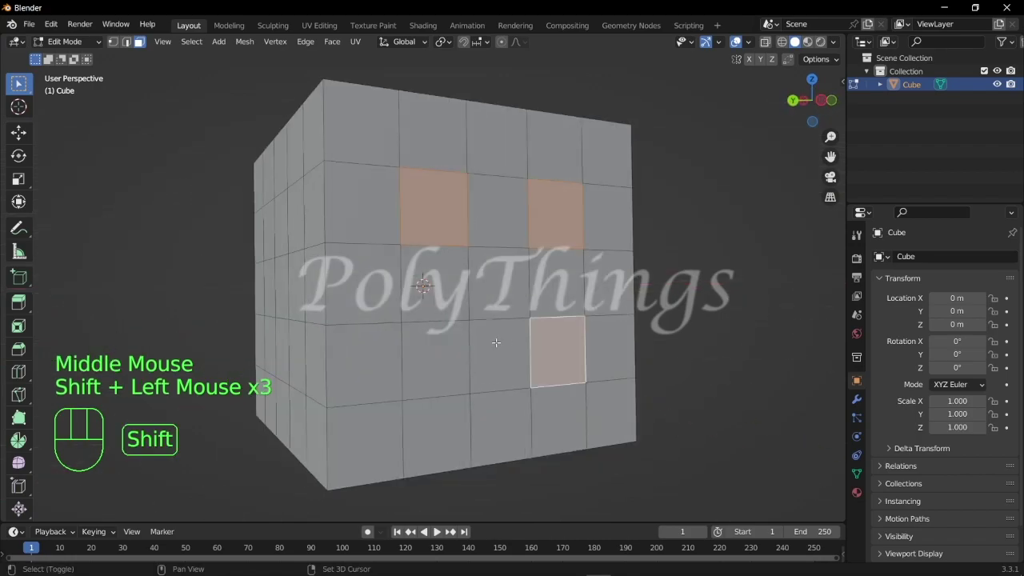
left_click(456, 350, "shift")
Step: Add a five-face checkerboard pip pattern on one side and three diagonal pips on the next
middle_click_drag(455, 350, 372, 239)
left_click(372, 240, "shift")
left_click(516, 373, "shift")
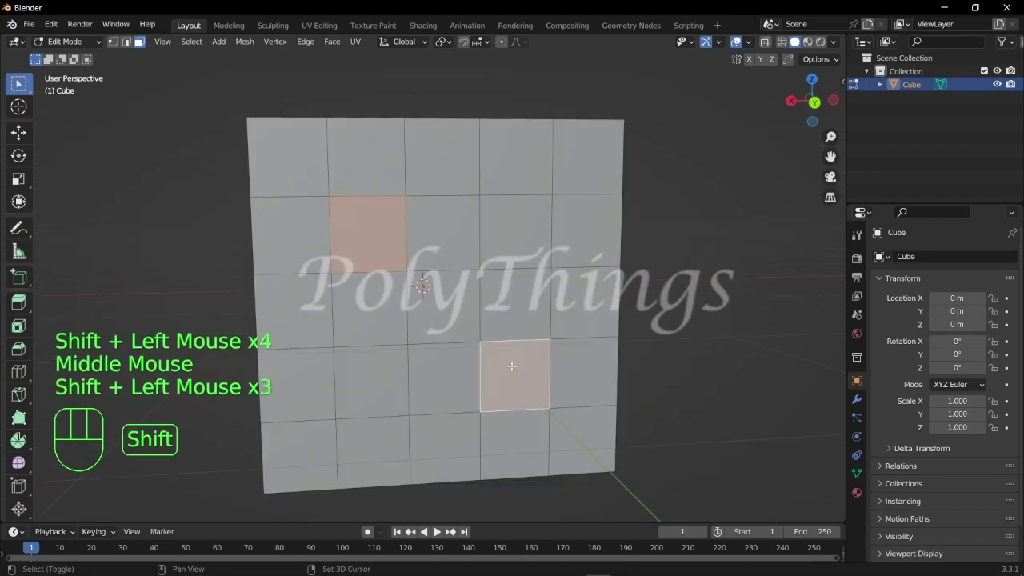
left_click(442, 306, "shift")
left_click(516, 231, "shift")
left_click(371, 382, "shift")
middle_click_drag(371, 382, 530, 353)
left_click(483, 218, "shift")
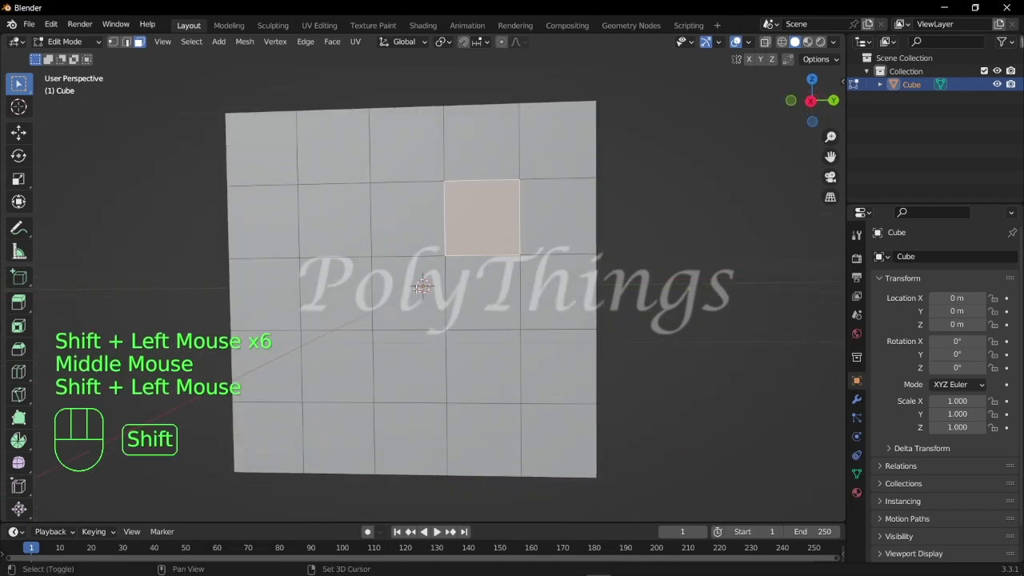
left_click(407, 293, "shift")
left_click(336, 367, "shift")
Step: Add two columns of three pip faces on the last side and frame the whole cube
middle_click_drag(336, 367, 364, 256)
left_click(363, 236, "shift")
left_click(361, 294, "shift")
left_click(342, 377, "shift")
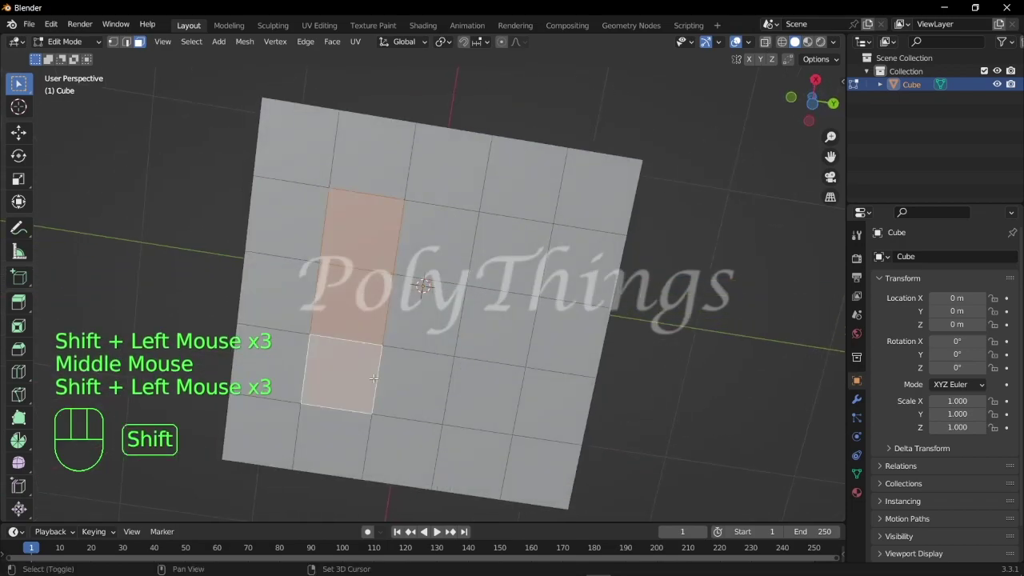
left_click(483, 392, "shift")
left_click(480, 305, "shift")
left_click(492, 252, "shift")
middle_click_drag(492, 252, 495, 416, "shift")
scroll(480, 457, "down", 3)
middle_click_drag(480, 456, 354, 422)
Step: Bevel the selected pip faces with a small width of about 0.05 m
key("ctrl+b")
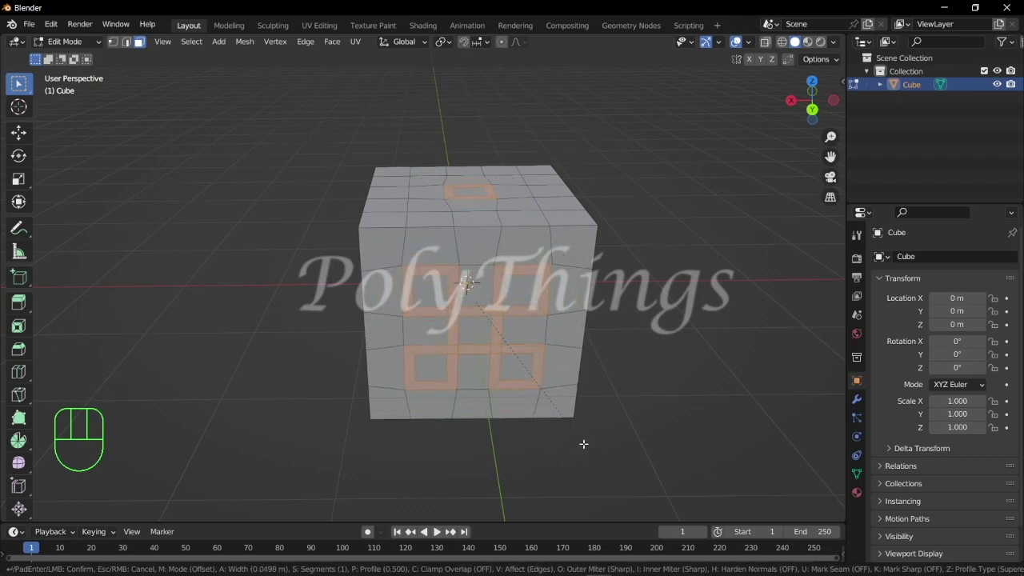
left_click(580, 442)
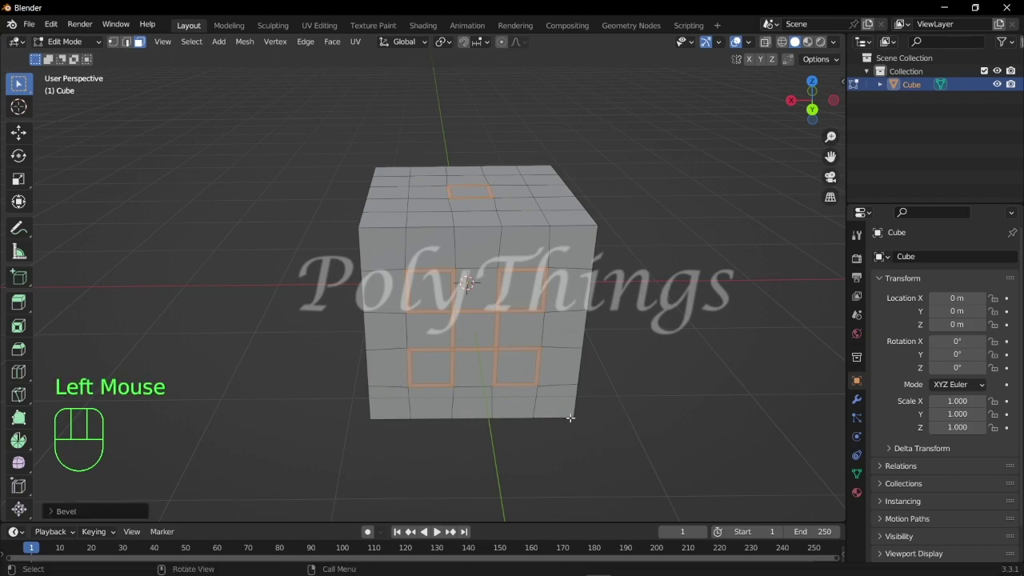
scroll(548, 355, "up", 3)
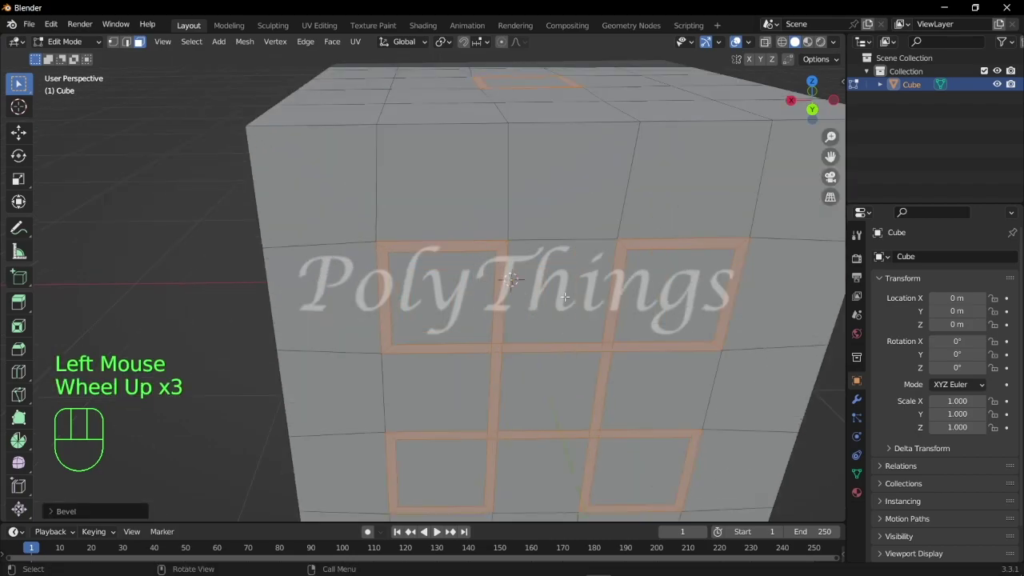
Step: Select the inner squares of the pips on the first few sides of the cube
scroll(564, 297, "down", 1)
left_click(455, 296)
left_click(576, 295, "shift")
left_click(503, 354, "shift")
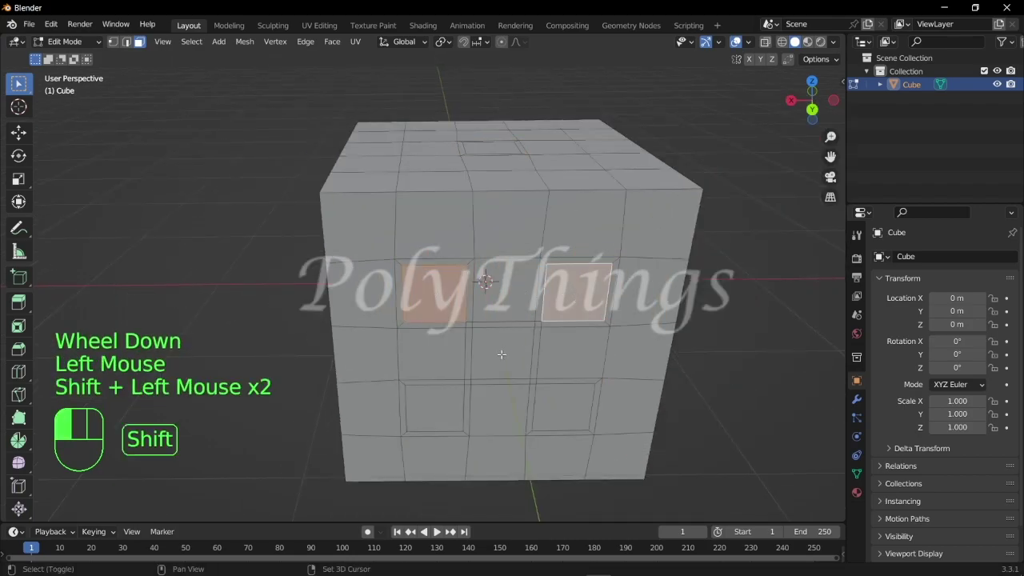
left_click(563, 407, "shift")
left_click(435, 409, "shift")
middle_click_drag(436, 409, 448, 464)
left_click(501, 176, "shift")
middle_click_drag(501, 176, 448, 240)
left_click(455, 281, "shift")
left_click(391, 328, "shift")
middle_click_drag(390, 327, 416, 319)
left_click(277, 351, "shift")
Step: Add the remaining sides' pip inner squares to the selection
middle_click_drag(277, 351, 448, 304)
left_click(496, 250, "shift")
left_click(326, 250, "shift")
left_click(496, 402, "shift")
middle_click_drag(496, 401, 432, 240)
left_click(408, 209, "shift")
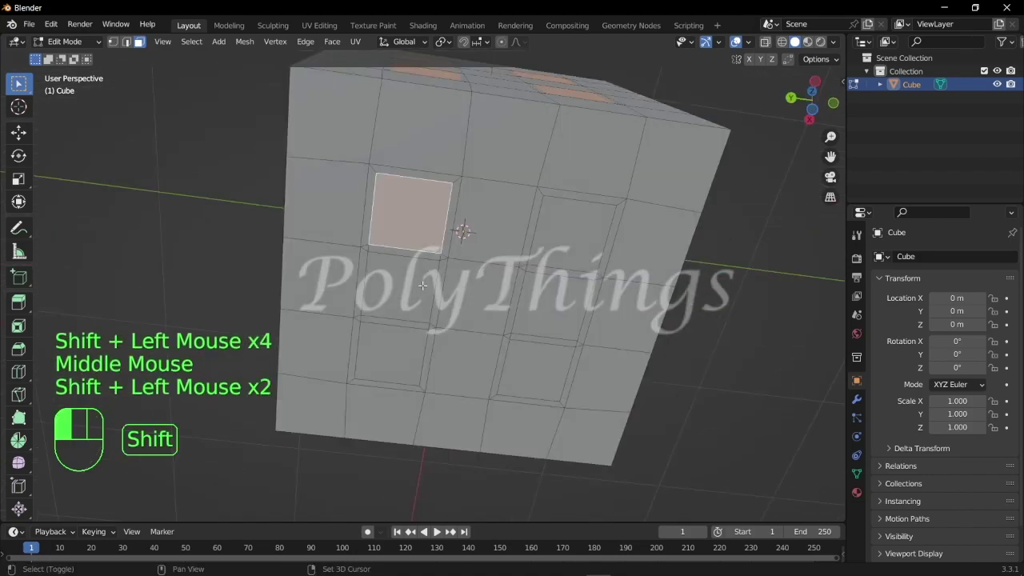
left_click(399, 288, "shift")
left_click(572, 235, "shift")
left_click(536, 372, "shift")
middle_click_drag(536, 371, 461, 418)
scroll(340, 426, "down", 2)
scroll(340, 426, "down", 1)
scroll(339, 427, "up", 2)
scroll(462, 419, "down", 1)
Step: Extrude the selected pip squares and scale them slightly inward to form hollows
key("e")
key("s")
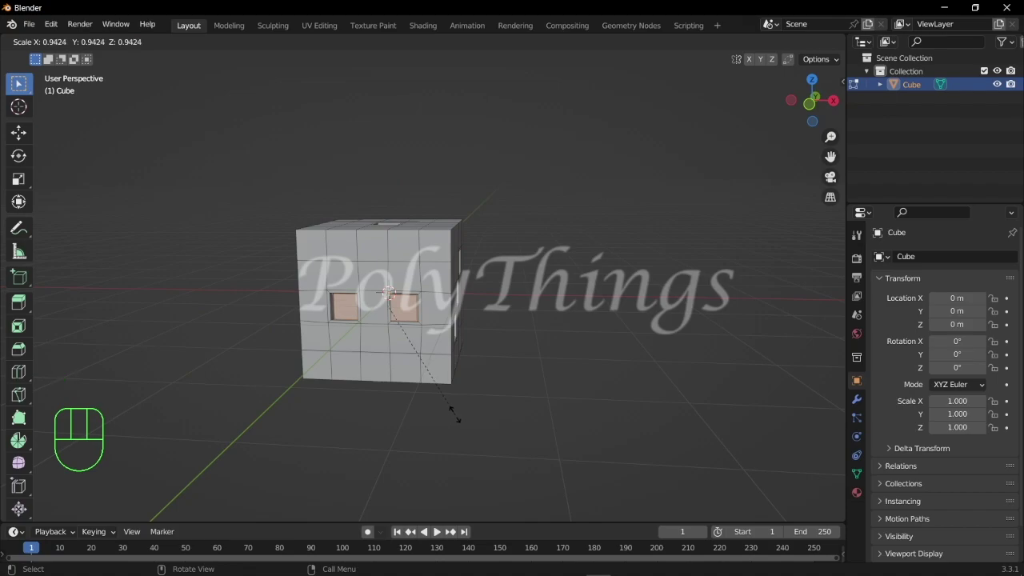
left_click(461, 411)
middle_click_drag(561, 389, 450, 393)
scroll(450, 393, "down", 1)
scroll(450, 393, "up", 1)
scroll(450, 393, "up", 3)
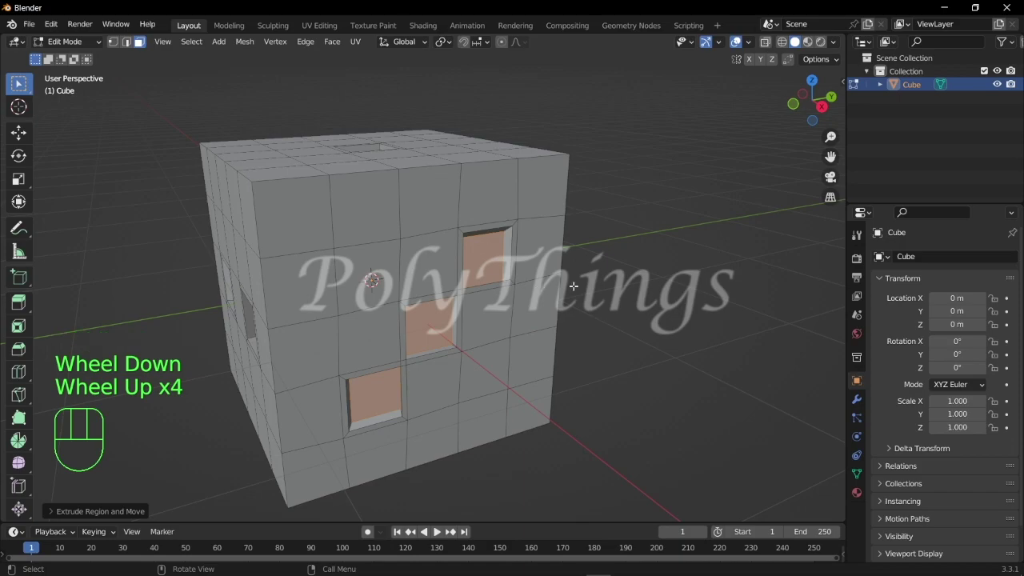
scroll(578, 288, "down", 1)
scroll(578, 287, "up", 2)
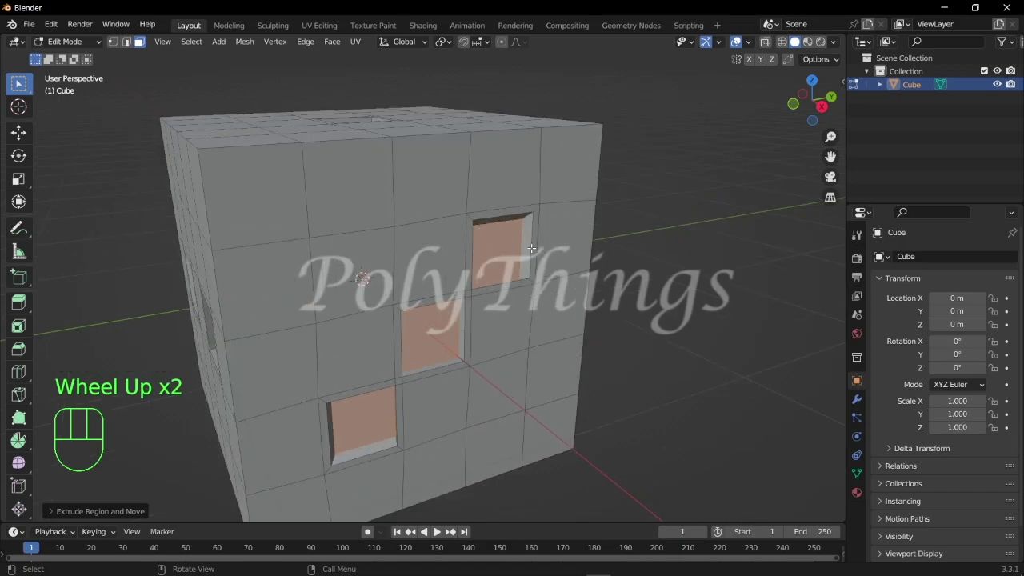
Step: Return to Object Mode and view the dice-shaped cube from above
key("Tab")
scroll(559, 250, "down", 2)
middle_click_drag(494, 255, 677, 222)
scroll(445, 284, "up", 2)
Step: Add a Subdivision Surface modifier to the cube with viewport level 4
scroll(695, 208, "down", 2)
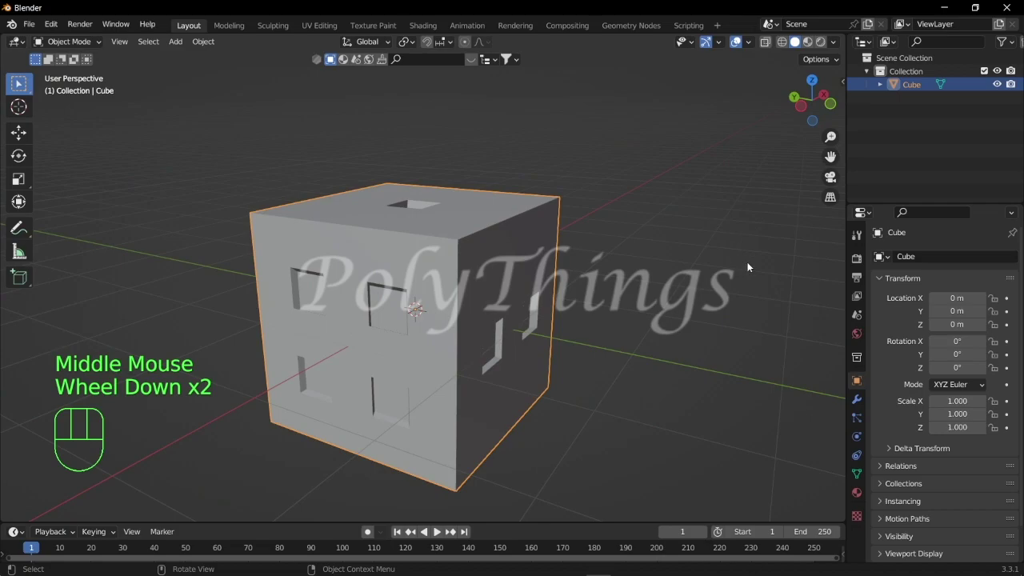
left_click(856, 399)
left_click(926, 256)
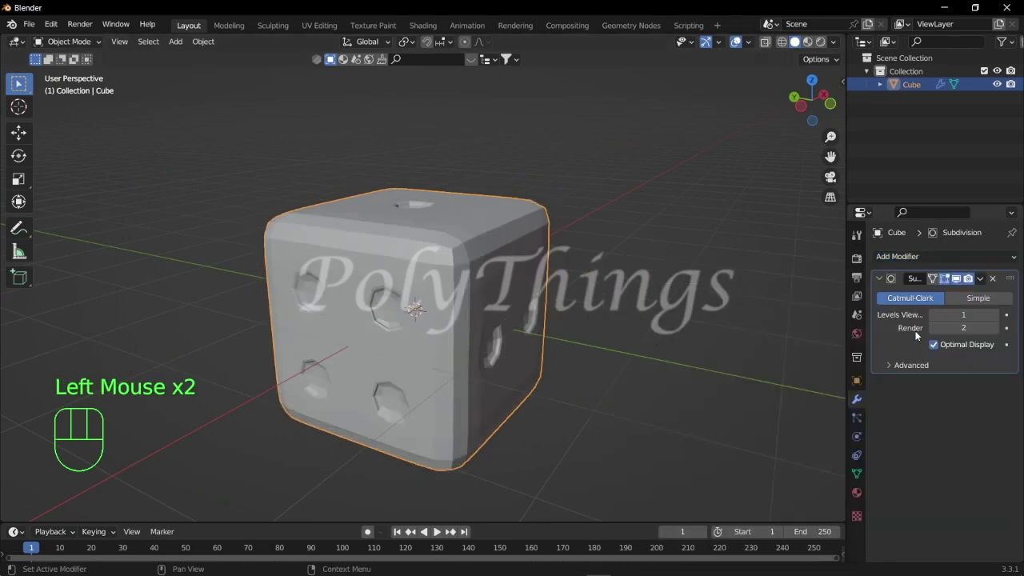
left_click(995, 315)
left_click(996, 315)
left_click(995, 314)
Step: Orbit around the die to inspect its rounded corners and pips
scroll(564, 318, "up", 3)
middle_click_drag(564, 318, 453, 304)
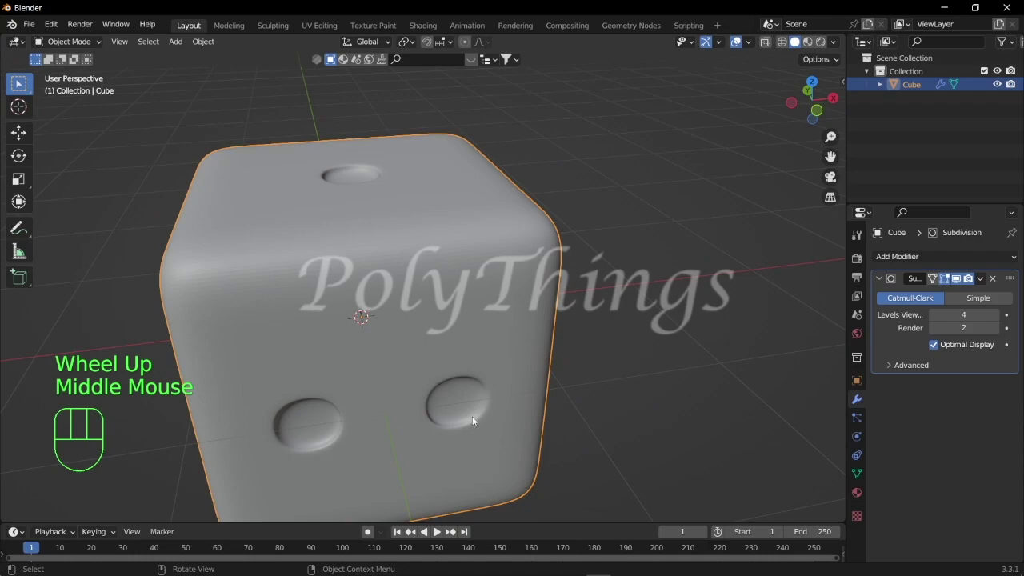
scroll(610, 370, "down", 2)
middle_click_drag(596, 374, 453, 324)
scroll(435, 287, "up", 3)
right_click_drag(404, 214, 404, 222)
middle_click_drag(406, 262, 615, 291)
scroll(530, 326, "down", 1)
scroll(532, 325, "down", 1)
scroll(518, 326, "up", 1)
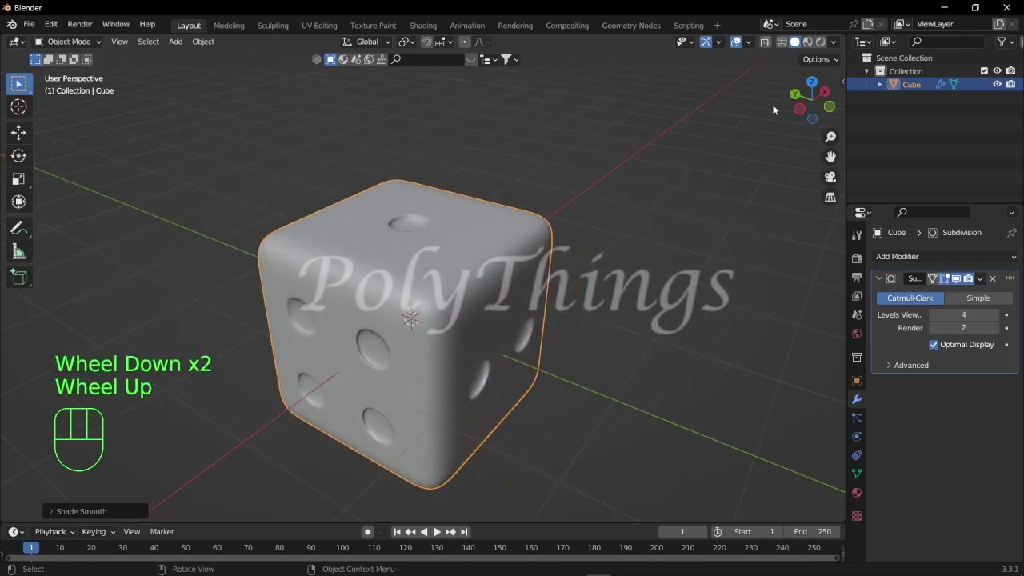
Step: Switch the viewport to Material Preview with Scene Lights and Scene World turned off
left_click(806, 45)
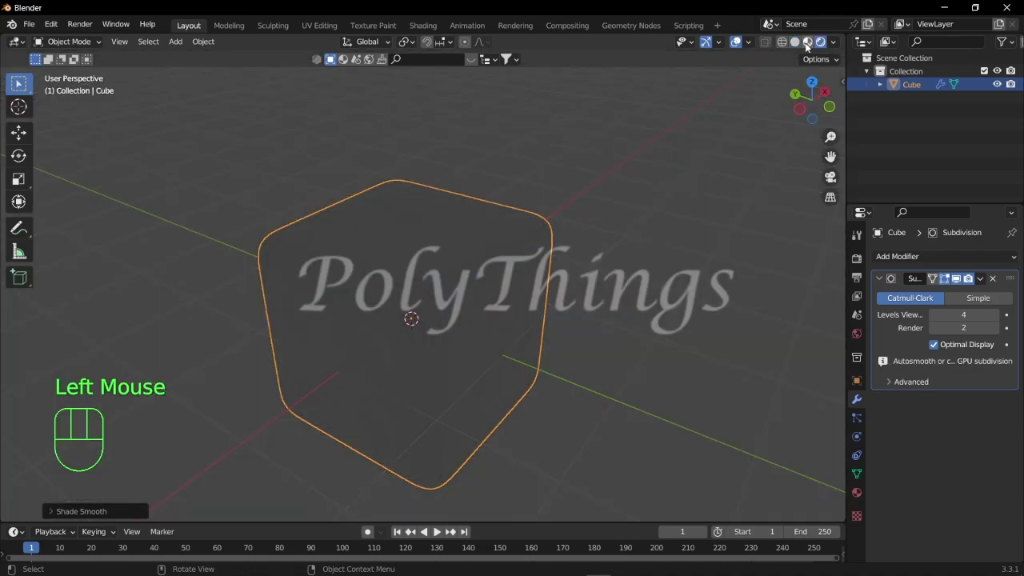
scroll(649, 117, "down", 2)
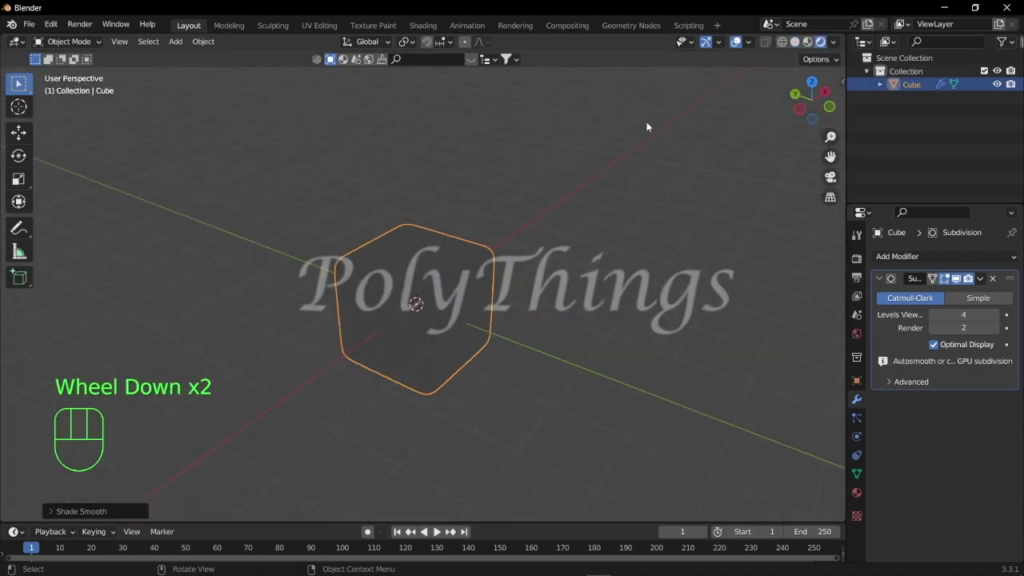
left_click(835, 42)
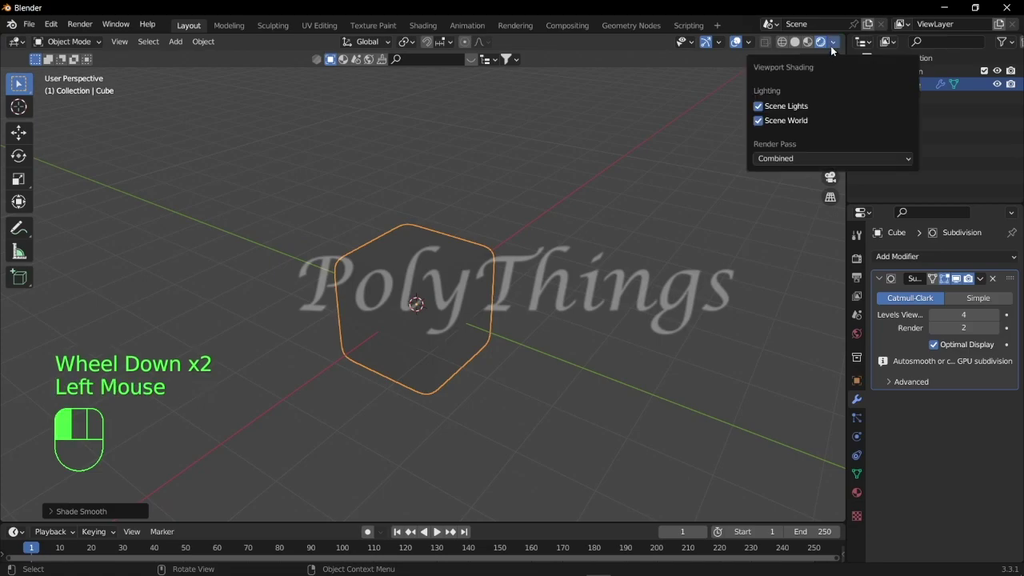
left_click(758, 107)
left_click(759, 121)
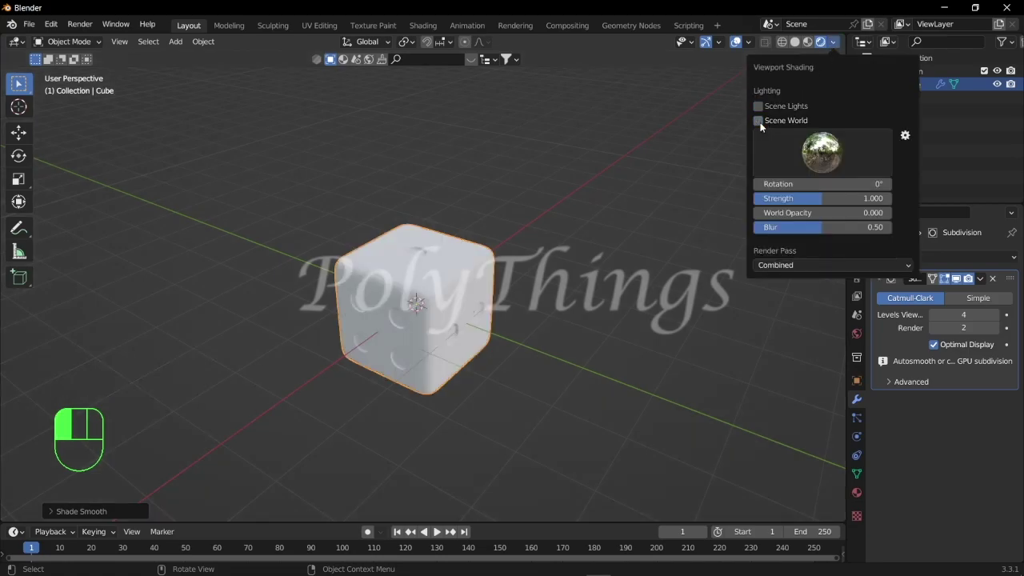
scroll(611, 152, "down", 3)
scroll(611, 151, "up", 2)
scroll(610, 156, "up", 1)
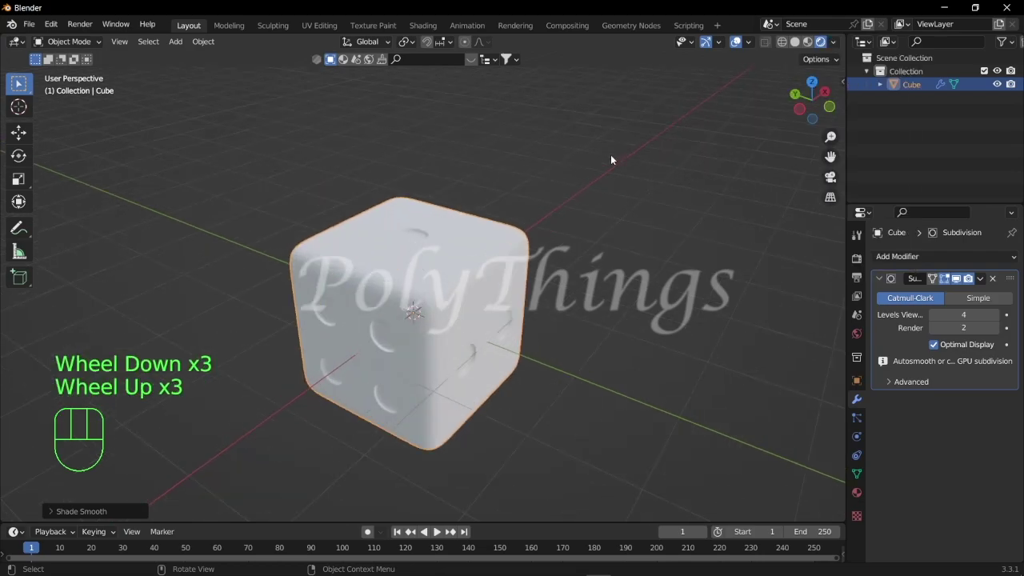
left_click(834, 44)
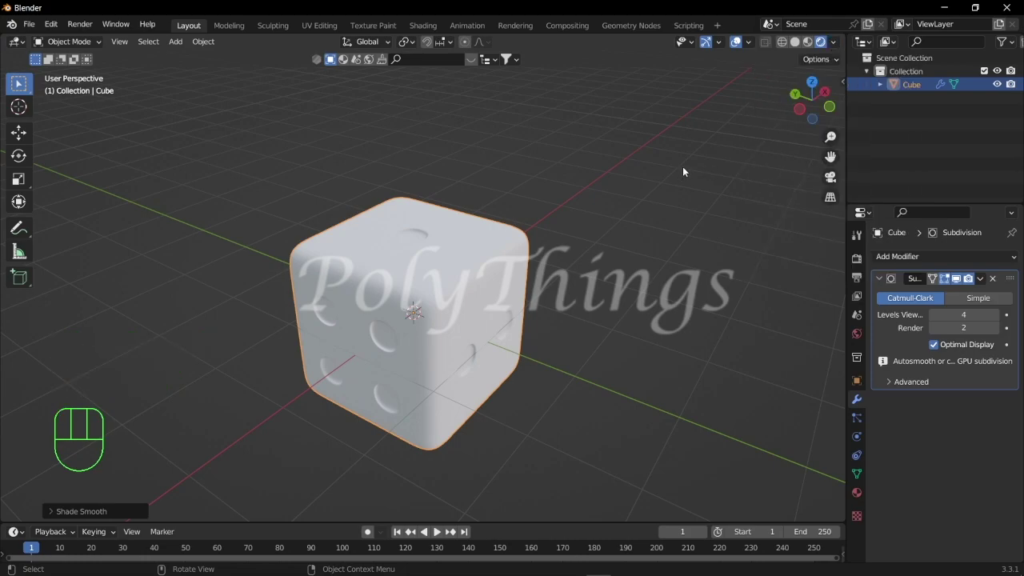
Step: Try green, magenta and red base colours on the die's material, then settle on a light blue
scroll(664, 231, "down", 2)
scroll(583, 326, "up", 1)
scroll(592, 344, "up", 1)
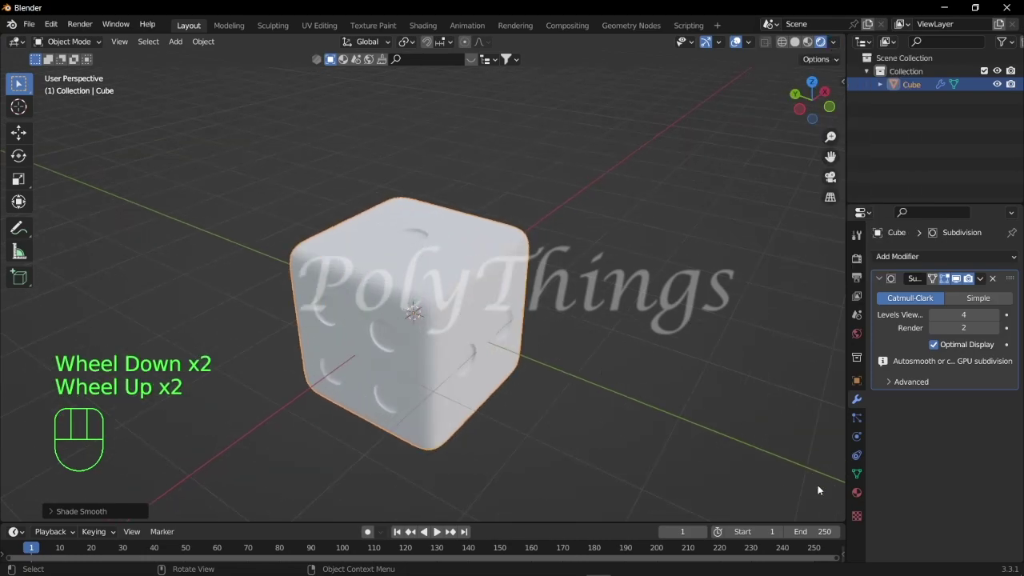
left_click(857, 492)
scroll(479, 320, "up", 2)
scroll(936, 416, "down", 2)
left_click(969, 367)
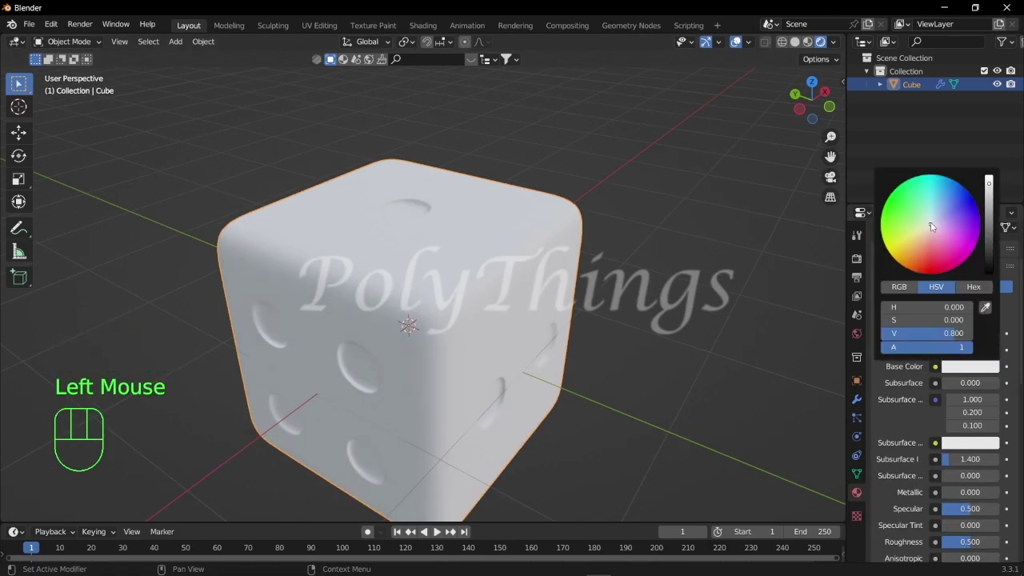
left_click(889, 194)
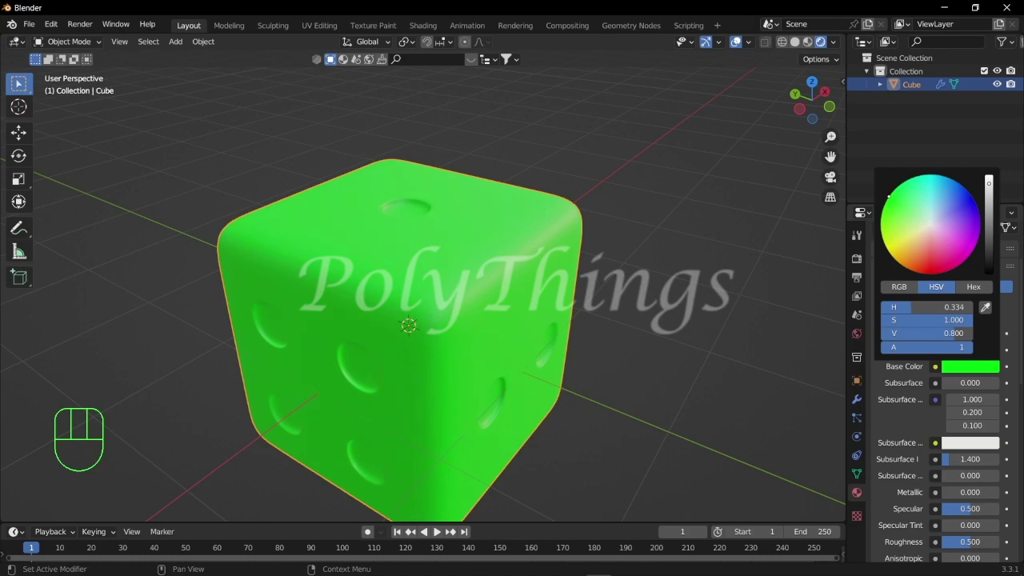
left_click(957, 264)
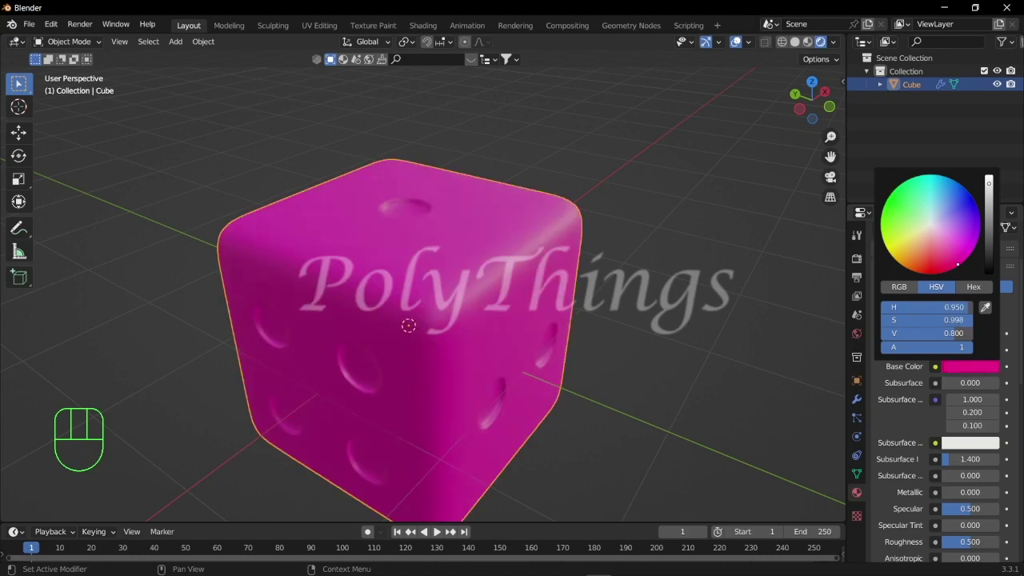
left_click(928, 271)
left_click(975, 203)
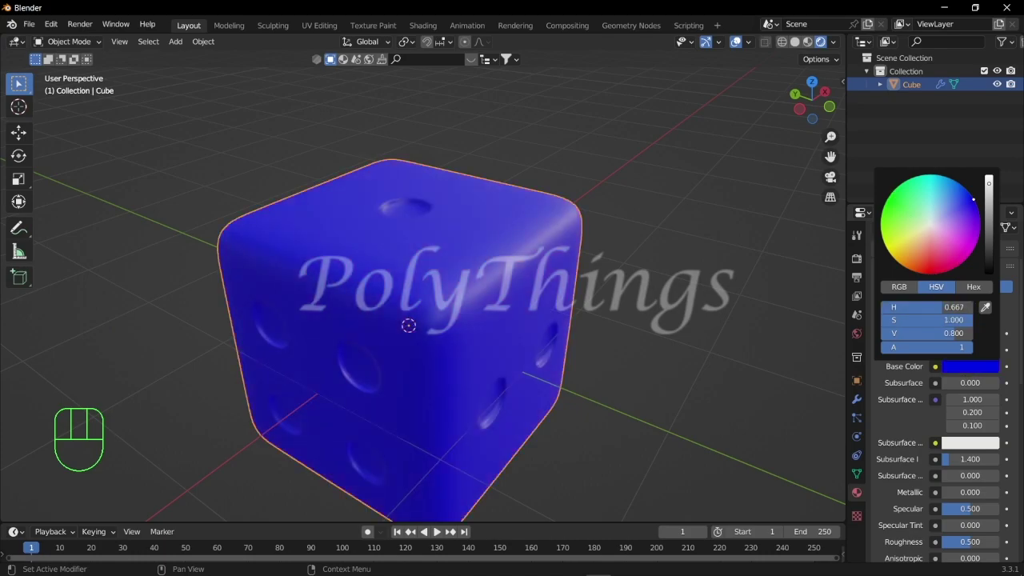
left_click_drag(973, 198, 965, 190)
Step: Orbit and zoom in to inspect the blue die's face up close
scroll(505, 245, "down", 3)
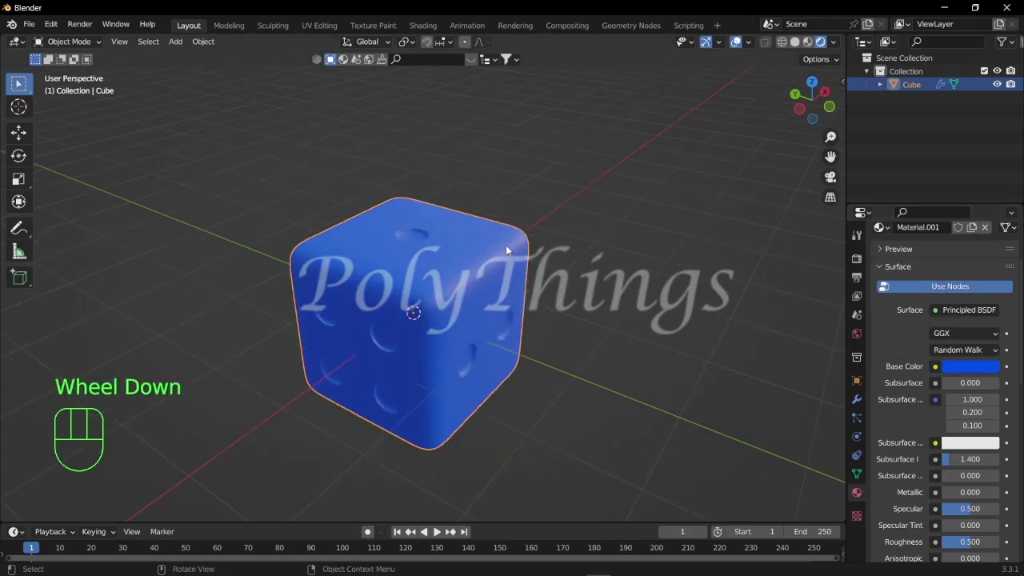
scroll(505, 244, "up", 8)
middle_click_drag(505, 245, 560, 254)
scroll(567, 246, "down", 3)
scroll(552, 267, "up", 2)
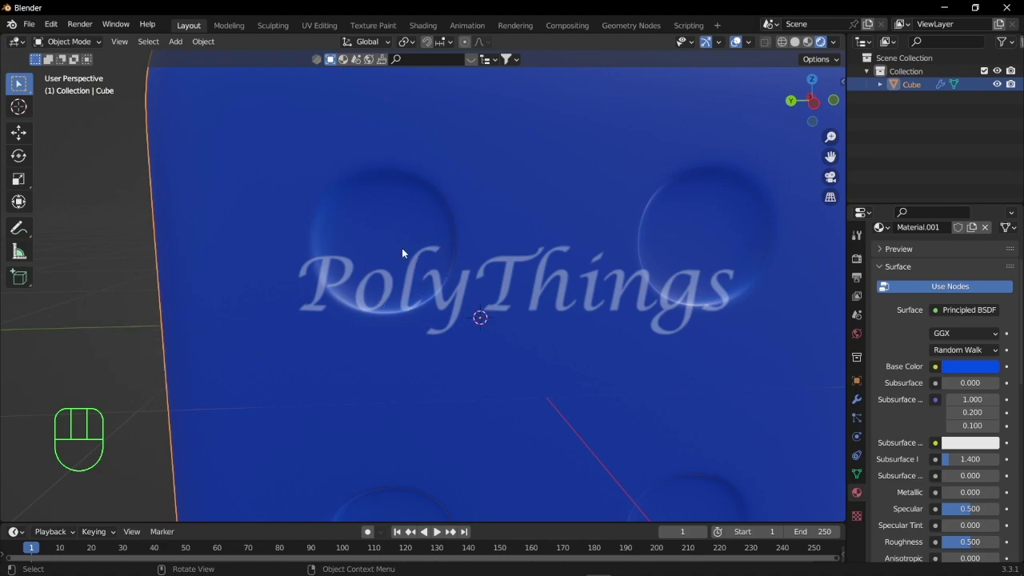
scroll(403, 254, "down", 1)
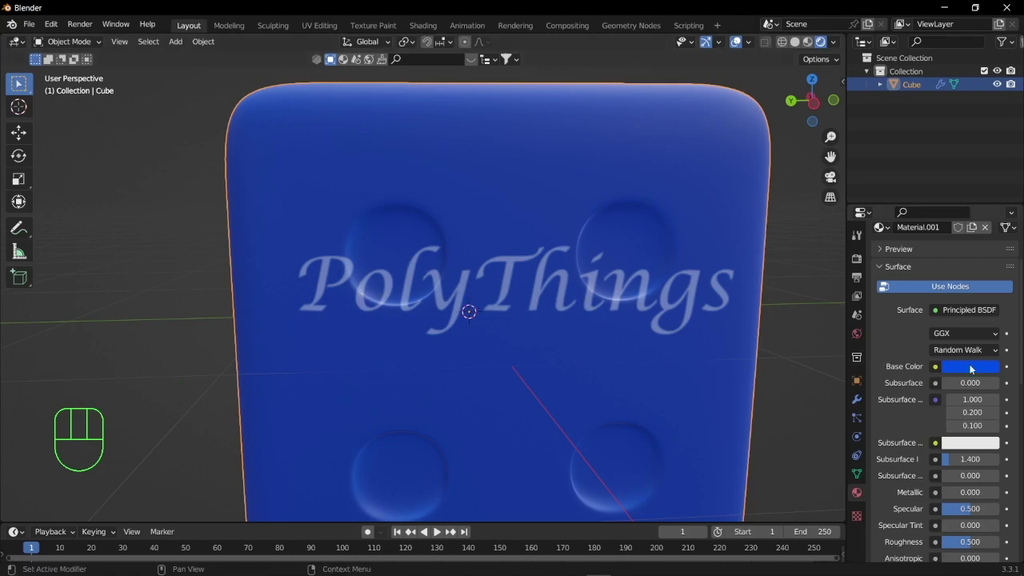
scroll(971, 366, "up", 2)
Step: Add a second material slot and fill it with a new white material, Material.002
left_click(1013, 258)
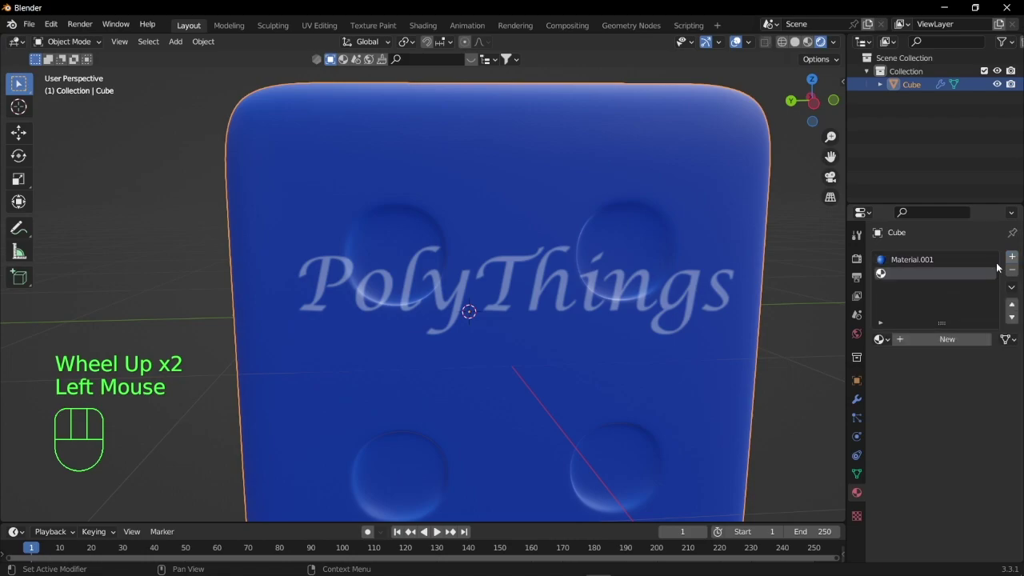
left_click(938, 343)
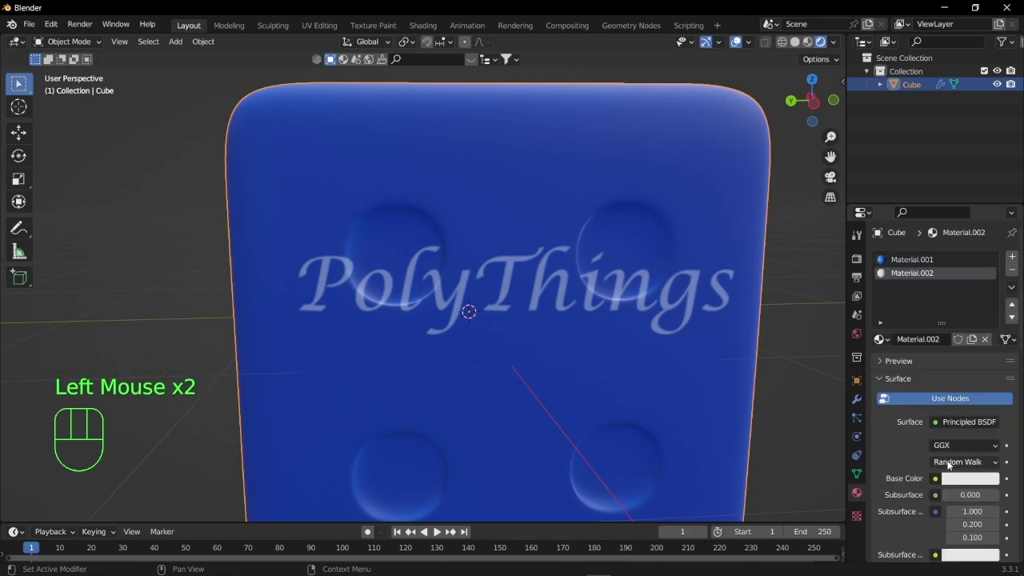
scroll(942, 384, "down", 1)
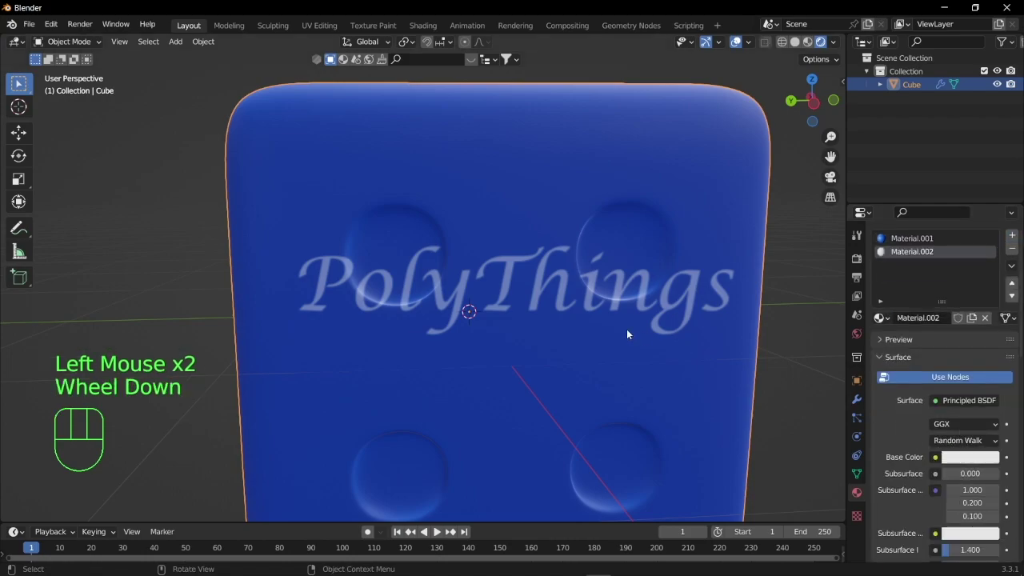
Step: Switch the die into Edit Mode to work on its mesh
key("Tab")
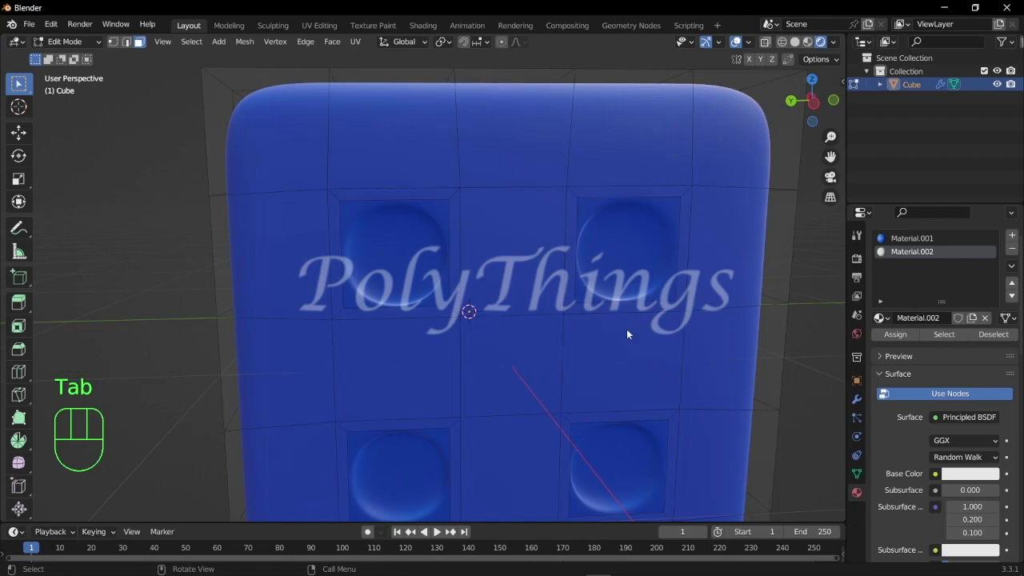
key("Tab")
key("Tab")
key("Tab")
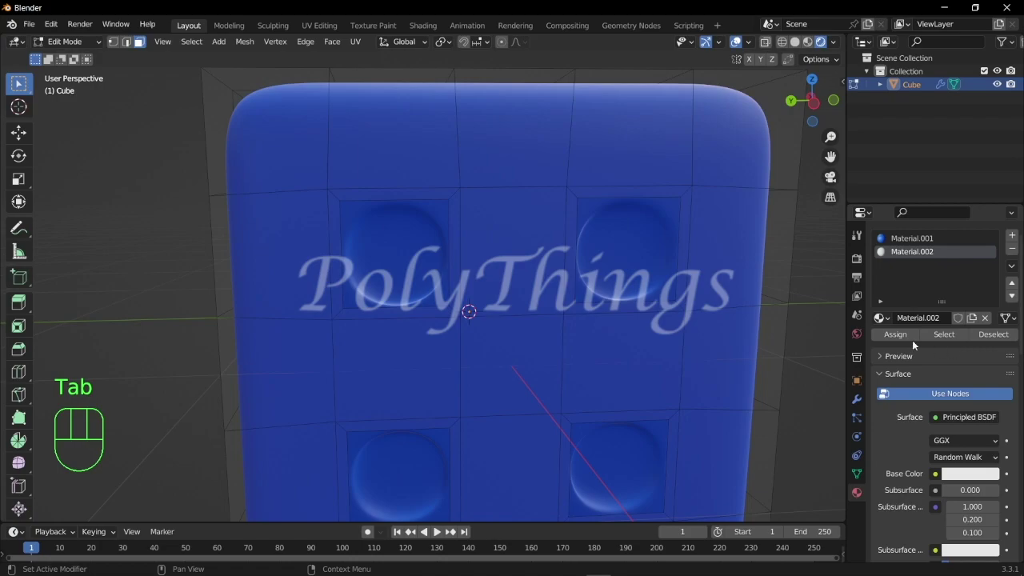
key("Tab")
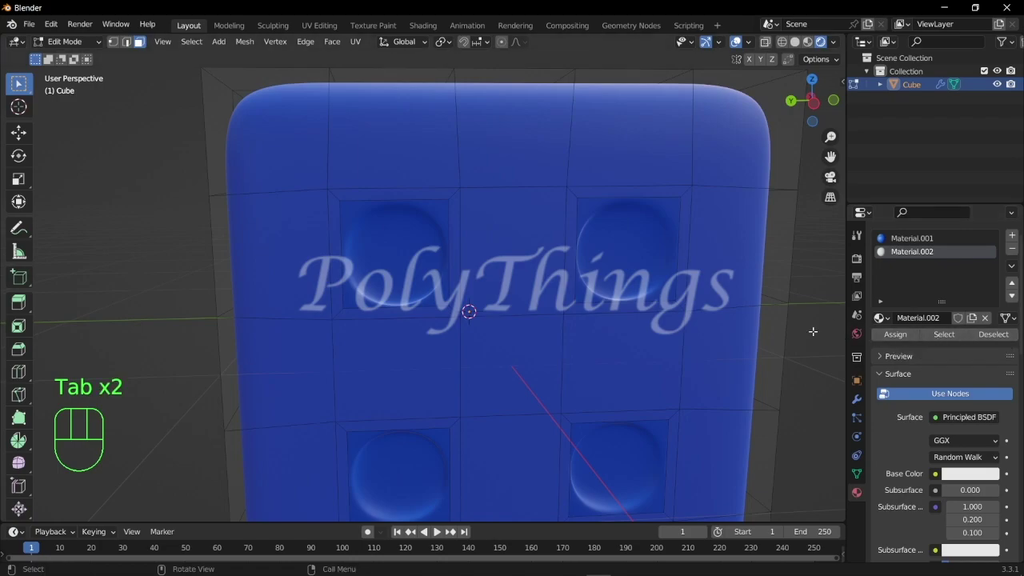
key("Tab")
key("Tab")
scroll(587, 240, "down", 2)
scroll(564, 229, "up", 1)
Step: Turn off the Subdivision modifier's viewport smoothing on the die
scroll(565, 229, "down", 2)
left_click(857, 399)
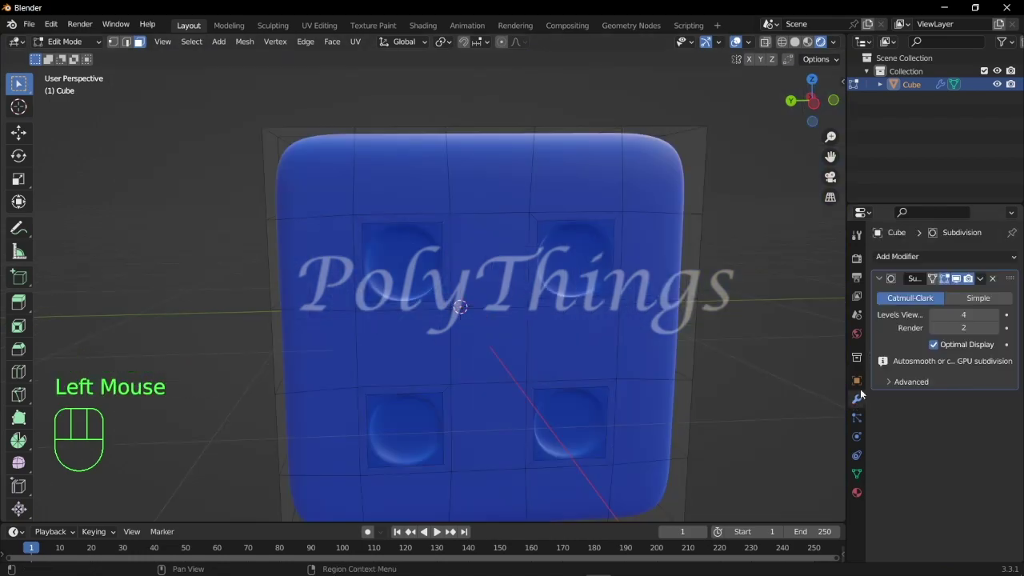
left_click(955, 279)
scroll(424, 279, "up", 2)
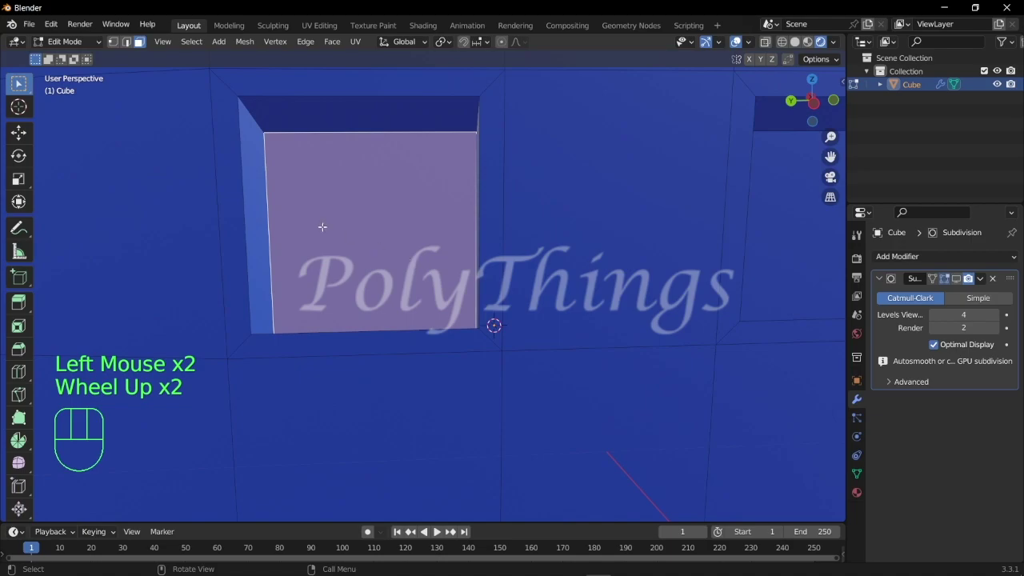
Step: Assign the white Material.002 to the currently selected pip face
left_click(858, 492)
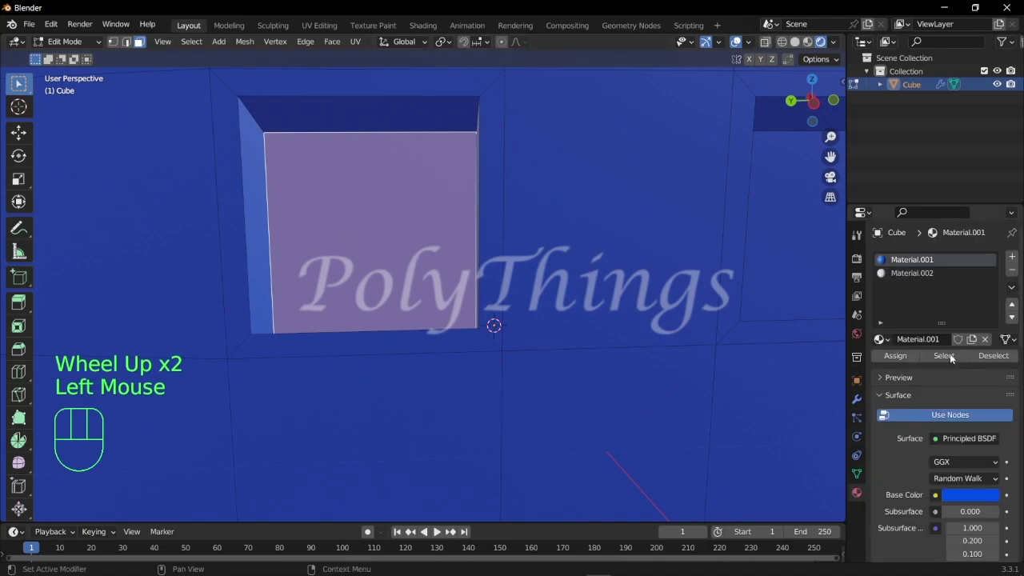
left_click(909, 273)
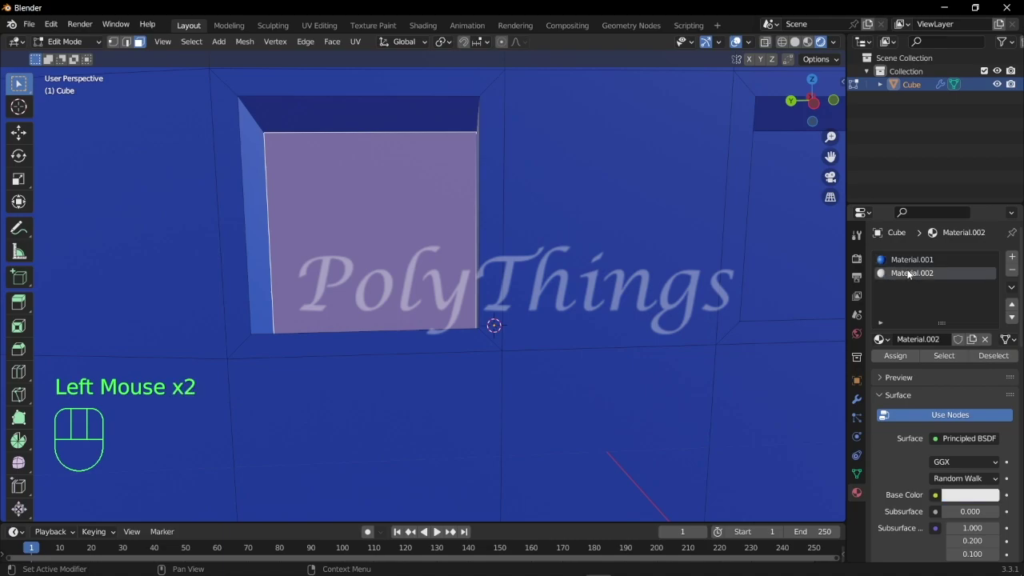
left_click(894, 356)
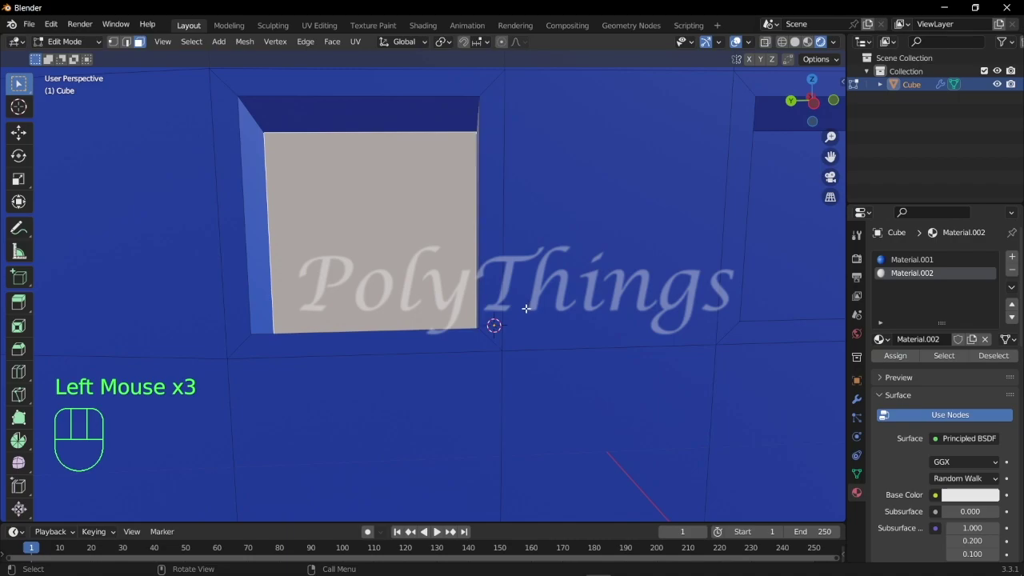
scroll(409, 282, "down", 5)
Step: Shift-select the remaining inset pip faces on the side and front of the cube
left_click(537, 268)
middle_click_drag(536, 268, 515, 217)
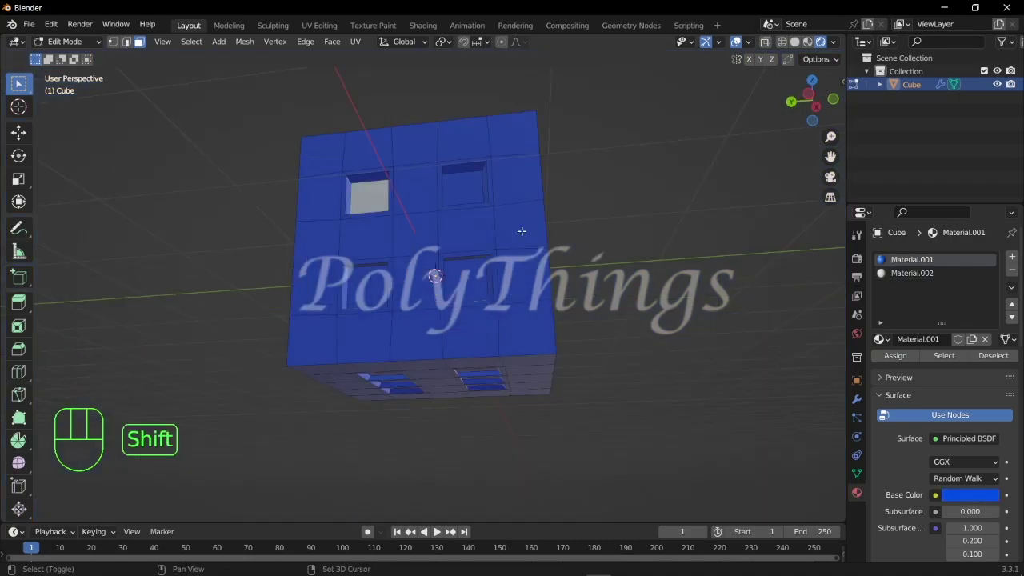
left_click(464, 188, "shift")
left_click(467, 280, "shift")
left_click(368, 287, "shift")
middle_click_drag(368, 287, 403, 267)
left_click(403, 266, "shift")
left_click(404, 307, "shift")
left_click(404, 345, "shift")
left_click(497, 347, "shift")
left_click(498, 314, "shift")
left_click(497, 277, "shift")
Step: Add the top and left-side pip faces to the selection
middle_click_drag(497, 277, 507, 252)
left_click(507, 252, "shift")
left_click(461, 229, "shift")
left_click(493, 197, "shift")
left_click(419, 208, "shift")
left_click(412, 258, "shift")
middle_click_drag(412, 258, 435, 255)
left_click(435, 256, "shift")
left_click(391, 295, "shift")
middle_click_drag(392, 295, 385, 330)
left_click(386, 331, "shift")
left_click(300, 317, "shift")
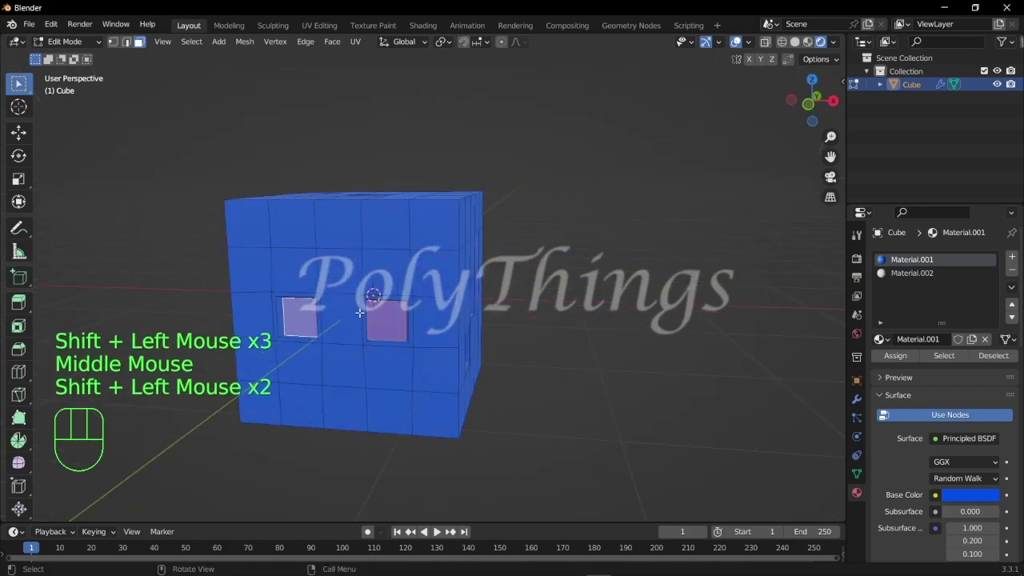
middle_click_drag(300, 317, 370, 240)
left_click(370, 240, "shift")
middle_click_drag(370, 240, 396, 302)
Step: Assign Material.002 to all selected pip faces, check the white pips, and return to Object Mode
scroll(392, 272, "down", 1)
left_click(912, 273)
left_click(895, 355)
left_click(608, 416)
middle_click_drag(608, 416, 459, 343)
scroll(448, 336, "up", 2)
scroll(448, 336, "down", 2)
scroll(458, 342, "down", 1)
scroll(458, 342, "up", 2)
key("Tab")
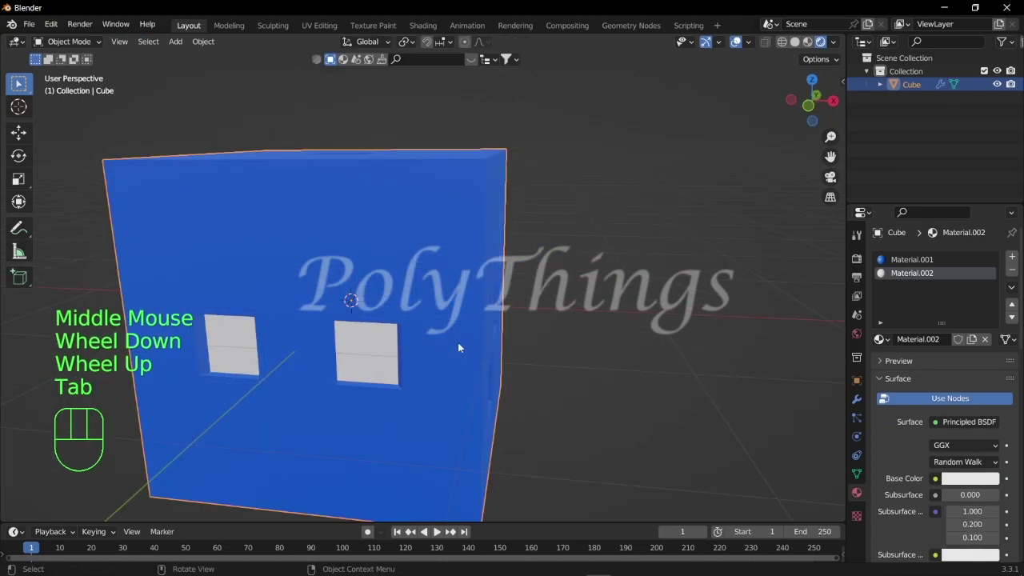
Step: Open the Subdivision modifier settings and orbit to another side of the die
left_click(856, 398)
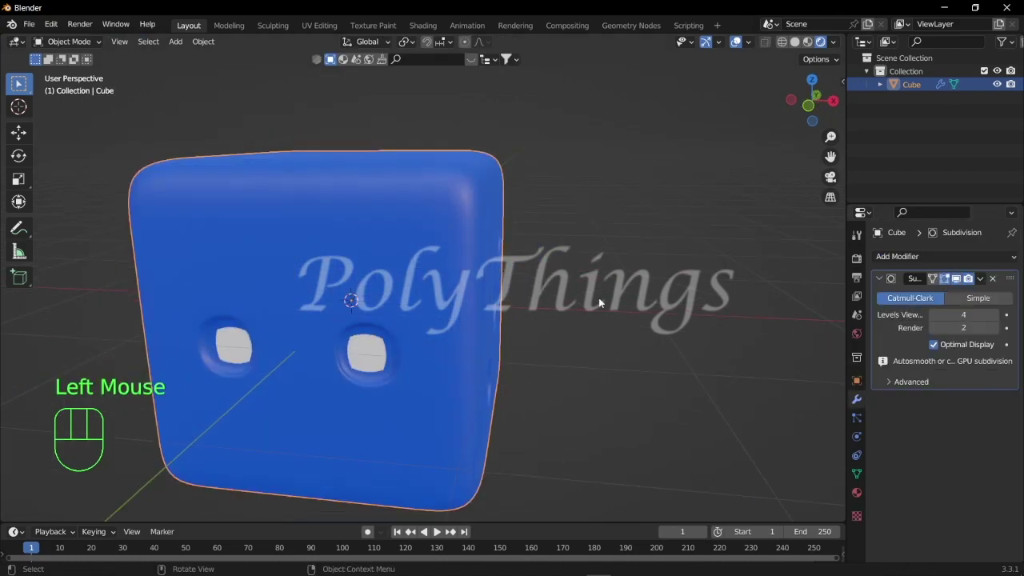
scroll(595, 301, "down", 2)
scroll(592, 301, "up", 1)
middle_click_drag(592, 302, 467, 293)
scroll(461, 254, "up", 2)
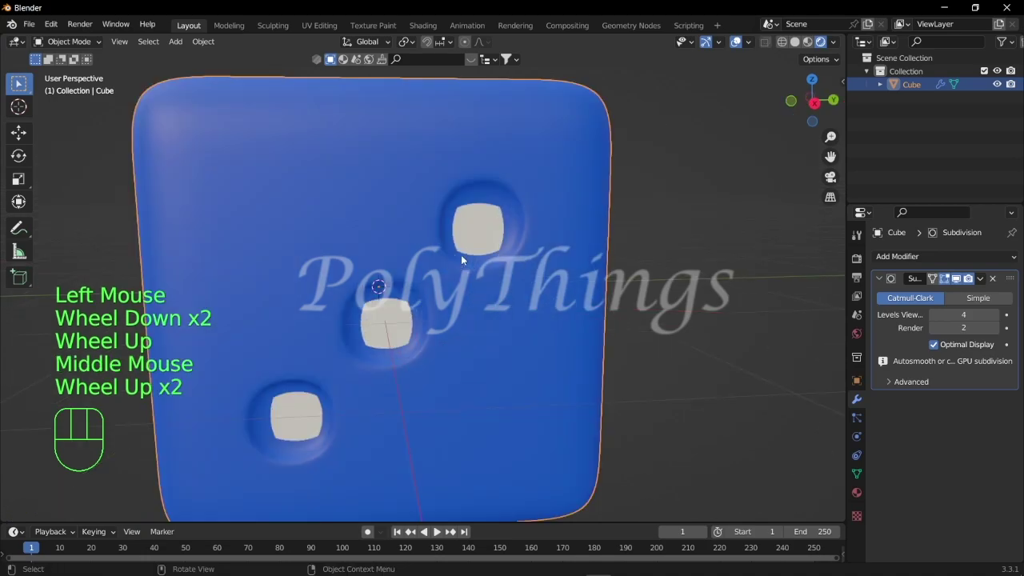
scroll(483, 240, "up", 1)
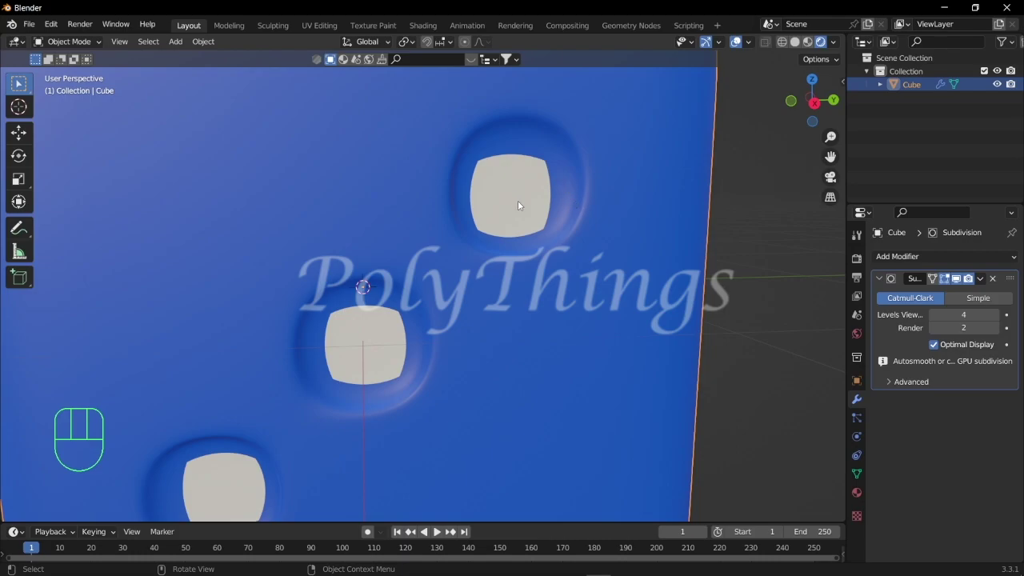
Step: Enter Edit Mode with the Subdivision's smoothed edit-mode preview turned off
key("Tab")
key("Tab")
key("Tab")
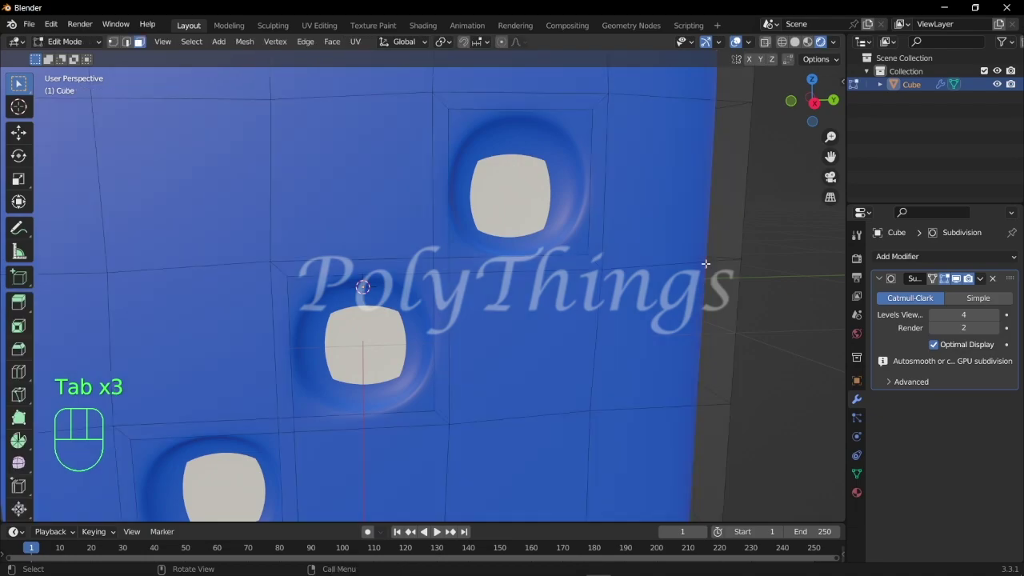
left_click(944, 278)
scroll(663, 212, "up", 2)
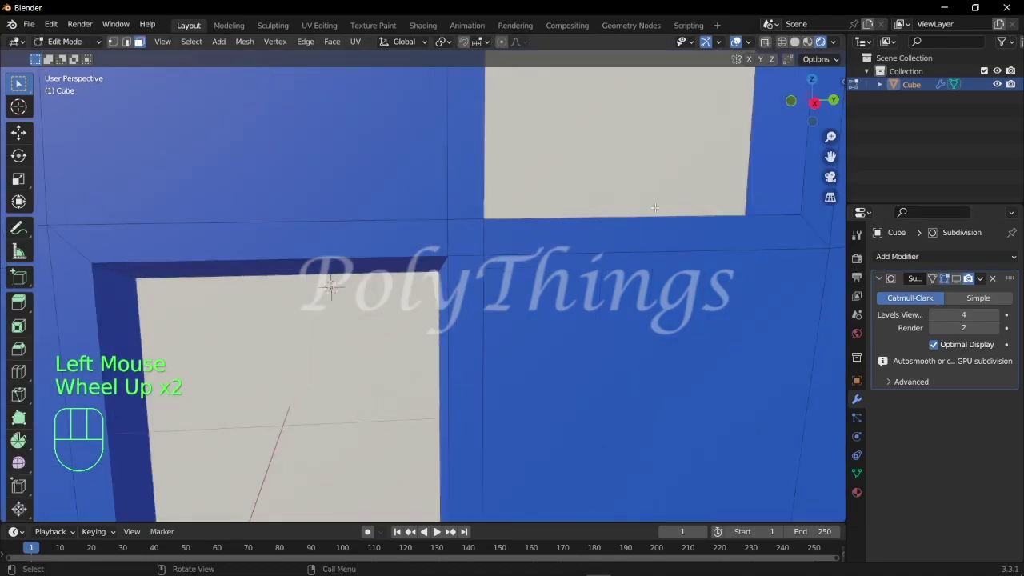
scroll(707, 179, "down", 1)
Step: Select the side-wall loops of the top, middle and bottom pip holes
left_click(686, 153)
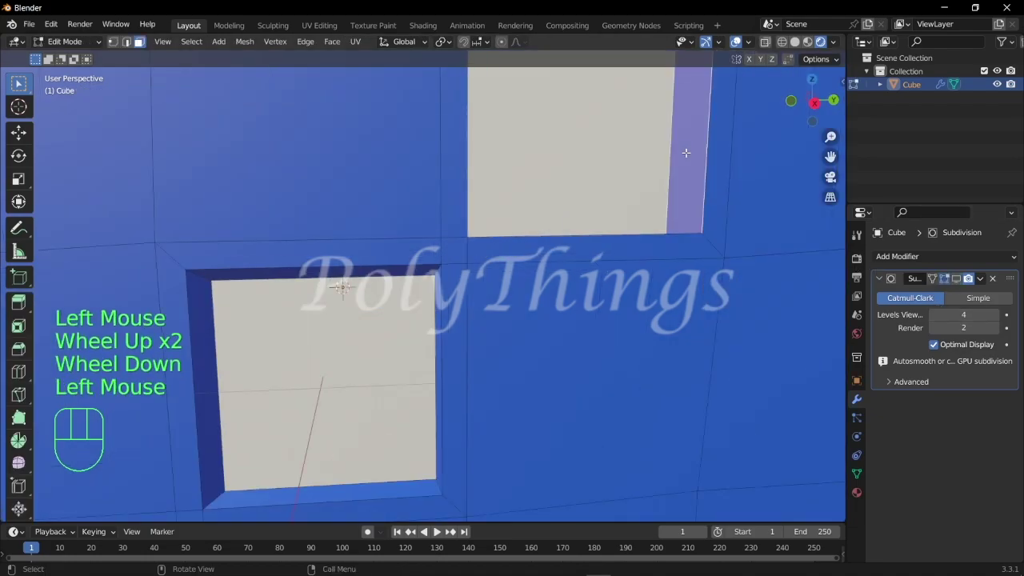
scroll(564, 169, "down", 1)
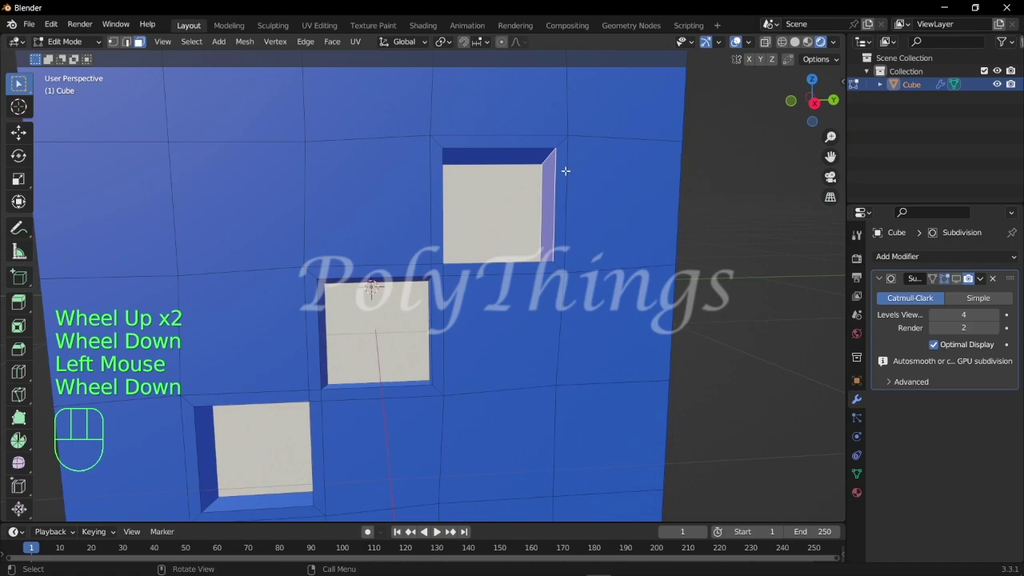
left_click(708, 175)
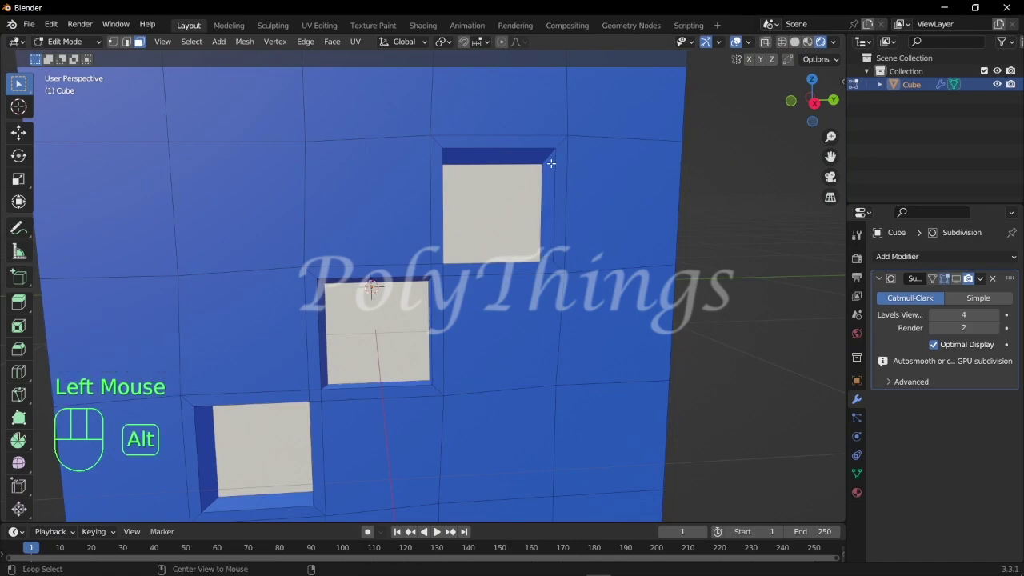
left_click(543, 165, "alt")
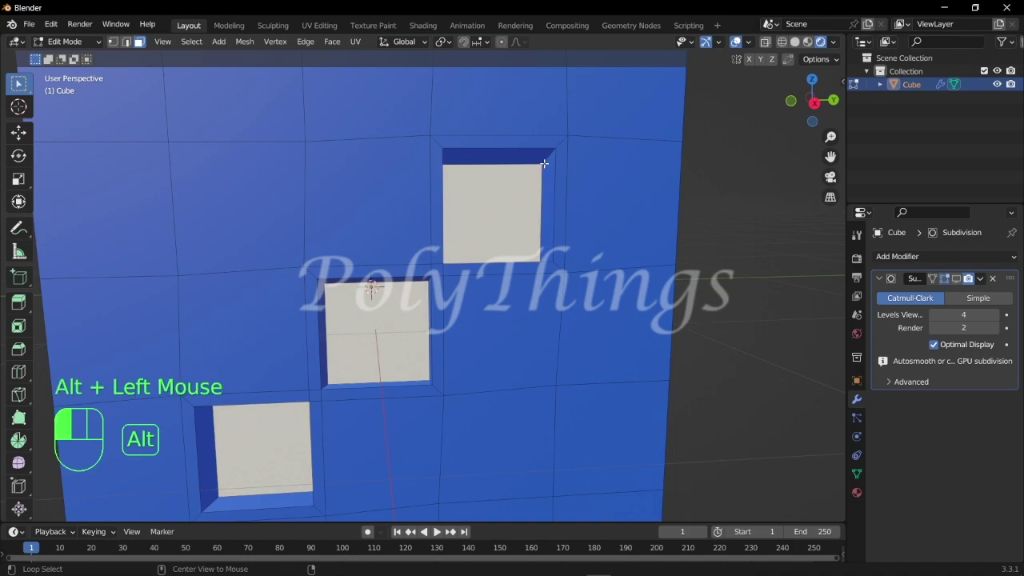
middle_click_drag(544, 165, 568, 182)
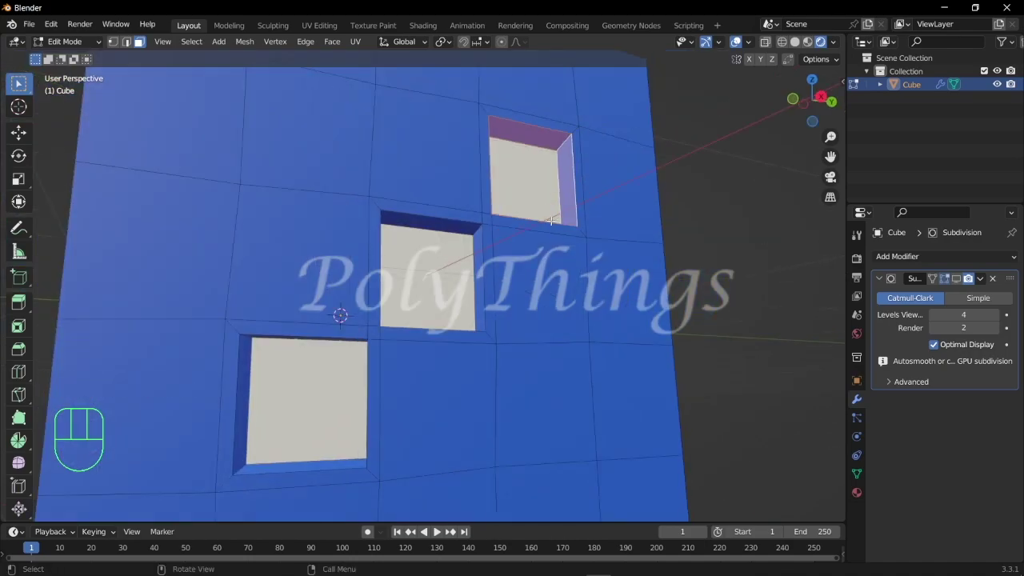
left_click(389, 308, "alt+shift")
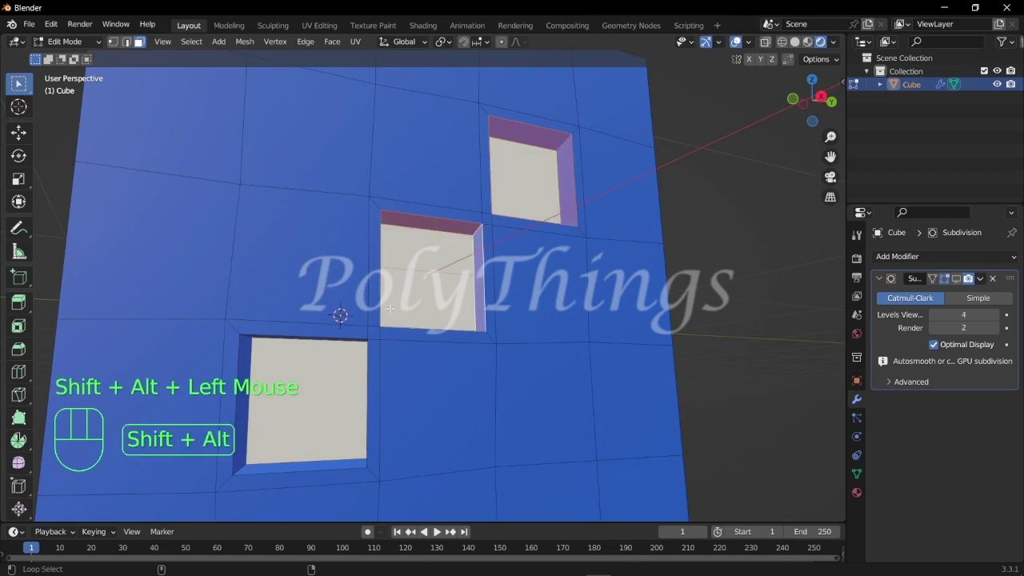
left_click(248, 452, "alt+shift")
scroll(248, 452, "down", 2)
Step: Assign white Material.002 to the selected hole walls, then deselect them
left_click(856, 490)
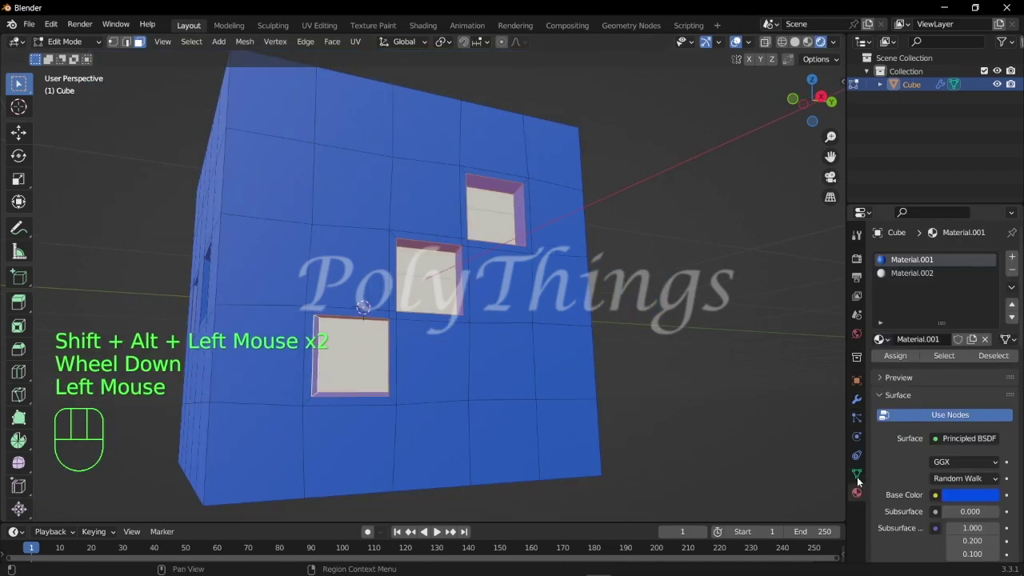
left_click(912, 273)
left_click(895, 355)
scroll(643, 341, "down", 2)
middle_click_drag(459, 330, 638, 327)
scroll(637, 327, "up", 2)
left_click(637, 327)
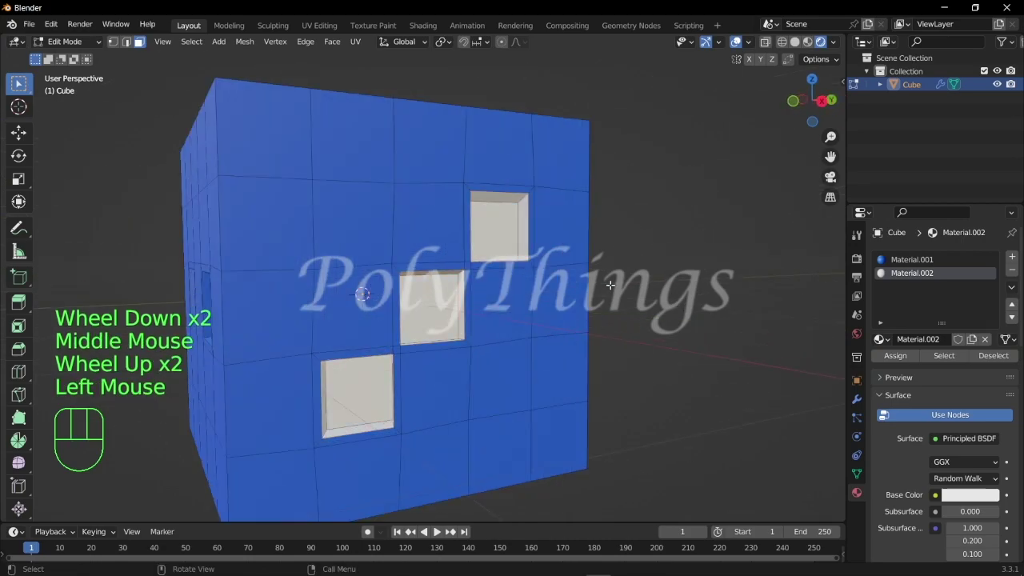
Step: Return to Object Mode and re-enable the Subdivision modifier's viewport smoothing
key("Tab")
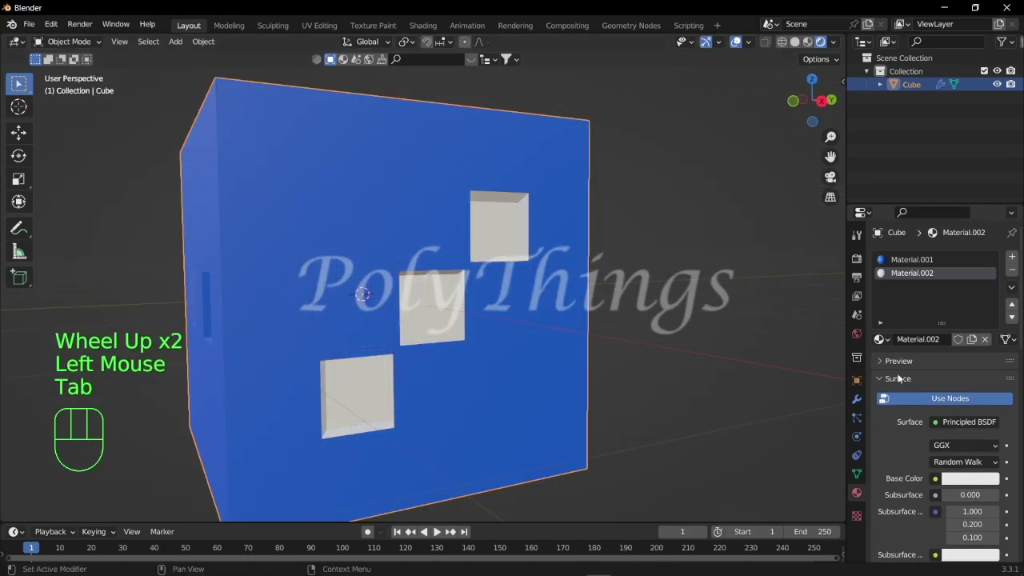
left_click(855, 400)
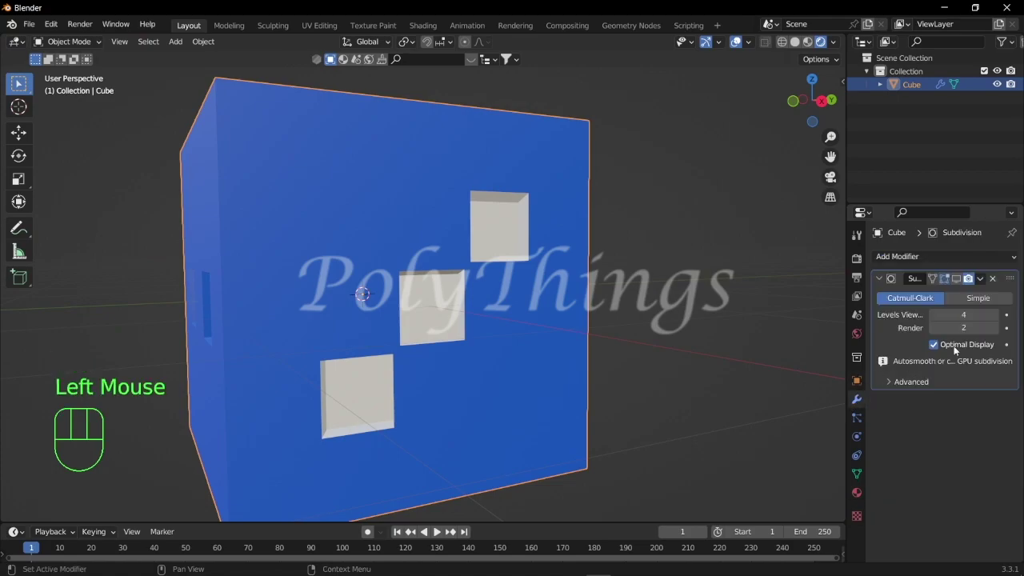
left_click(956, 278)
scroll(631, 291, "down", 2)
middle_click_drag(631, 291, 748, 312)
scroll(597, 294, "up", 3)
left_click(646, 279)
scroll(645, 279, "down", 2)
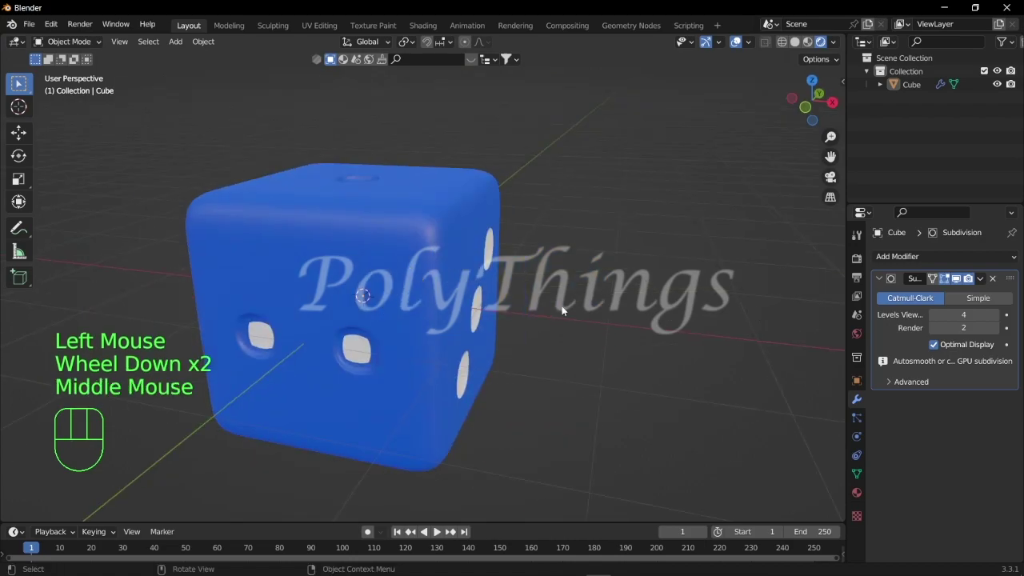
scroll(563, 323, "down", 1)
scroll(564, 323, "up", 2)
Step: Move the die straight up along Z above the ground
key("g")
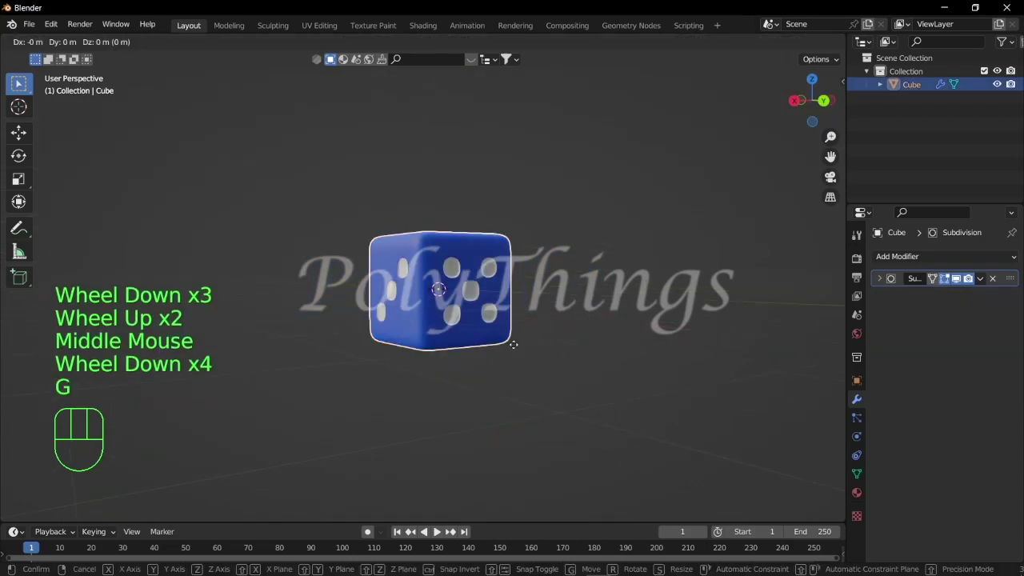
key("z")
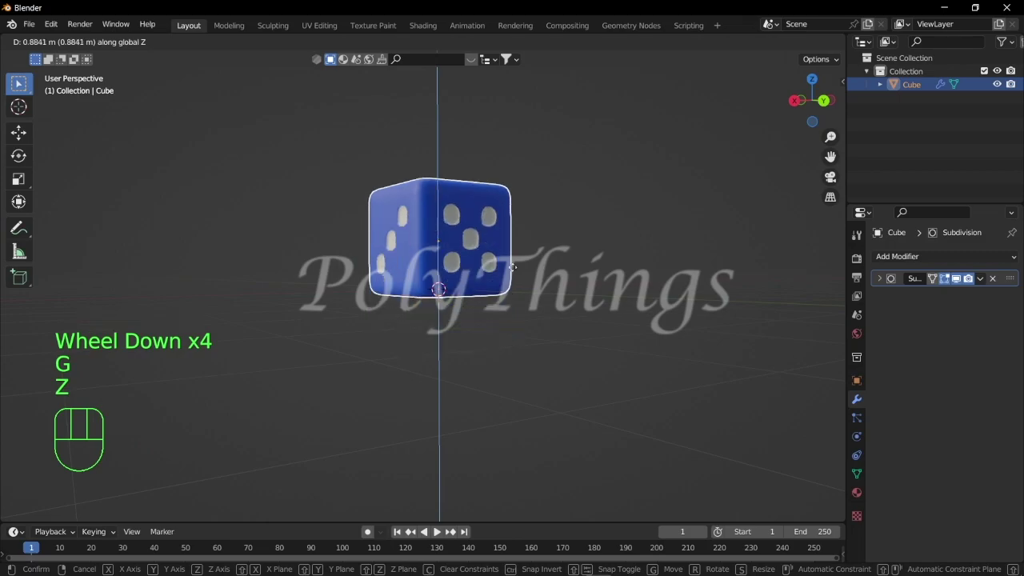
left_click(520, 180)
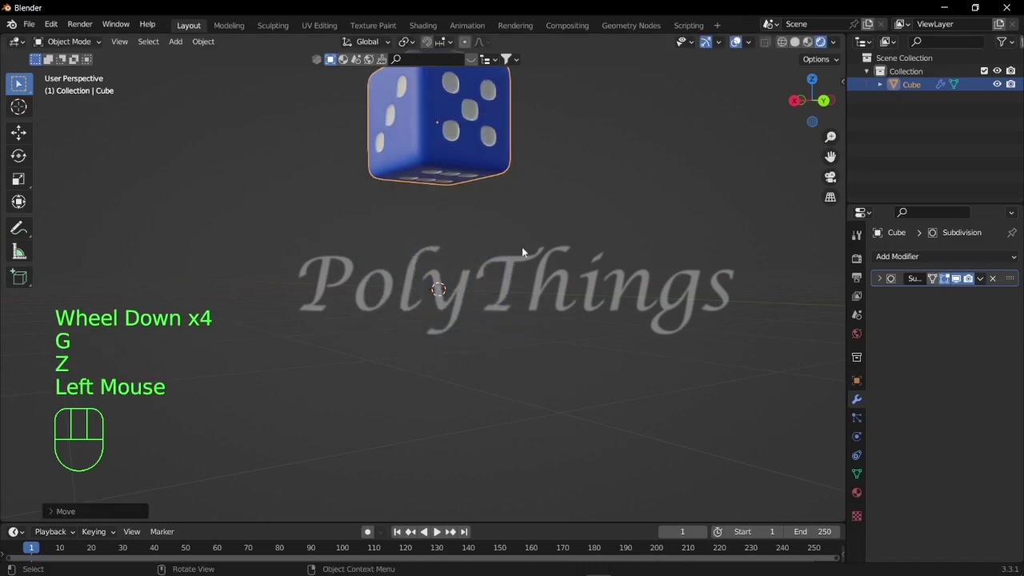
scroll(466, 293, "down", 2)
Step: Add a plane and scale it up into a large floor under the die
key("shift+a")
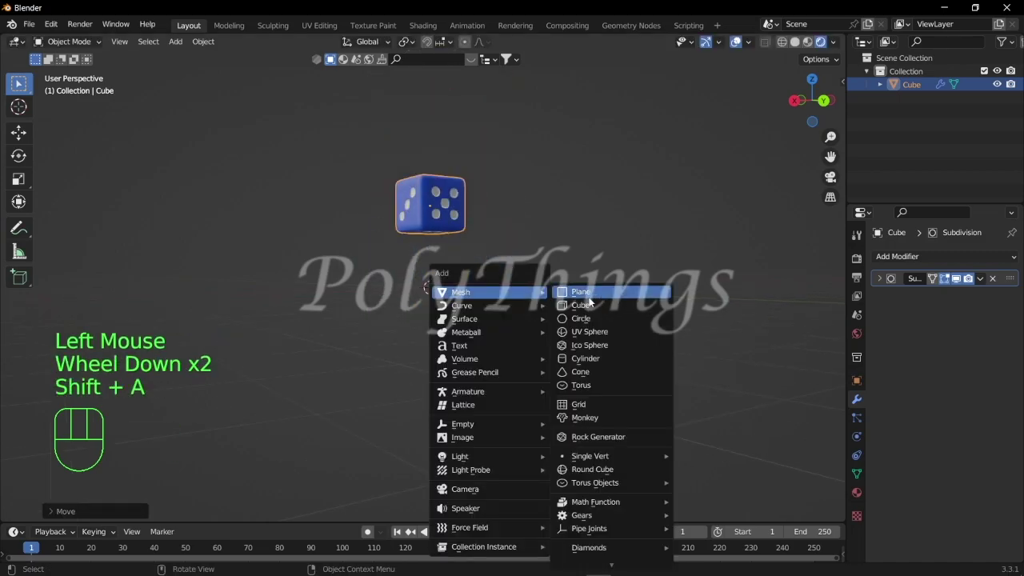
left_click(587, 298)
key("s")
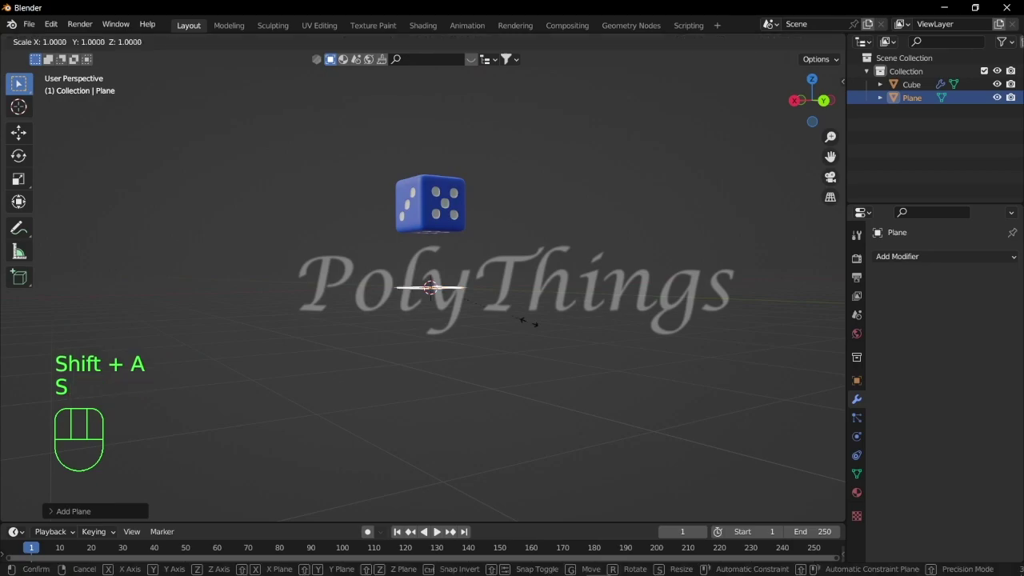
left_click(205, 513)
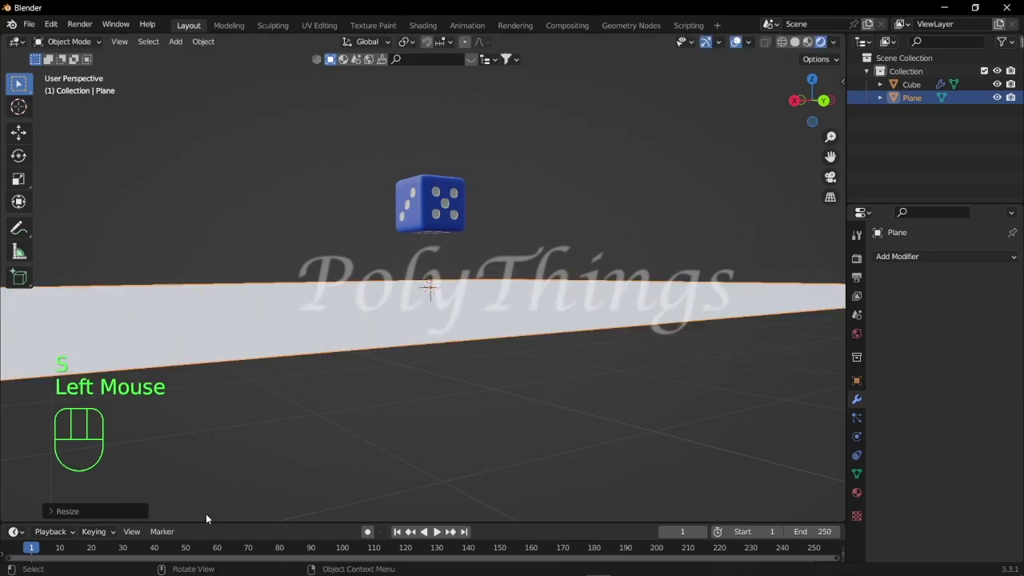
scroll(369, 461, "down", 2)
middle_click_drag(372, 462, 331, 507)
Step: Duplicate the die and place the copy, Cube.001, beside the original
left_click(432, 175)
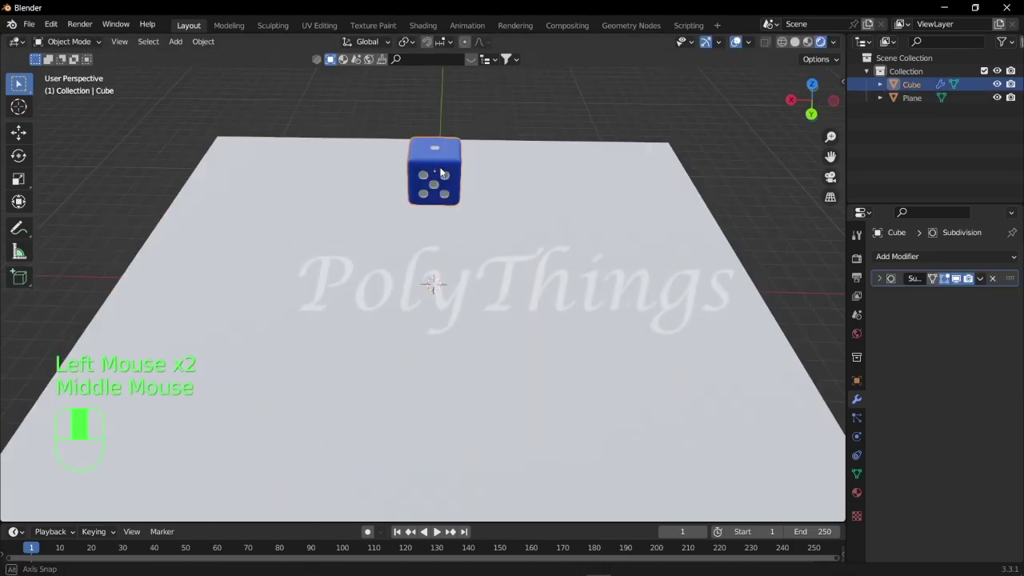
middle_click_drag(431, 175, 462, 169)
scroll(462, 169, "up", 1)
scroll(461, 172, "down", 2)
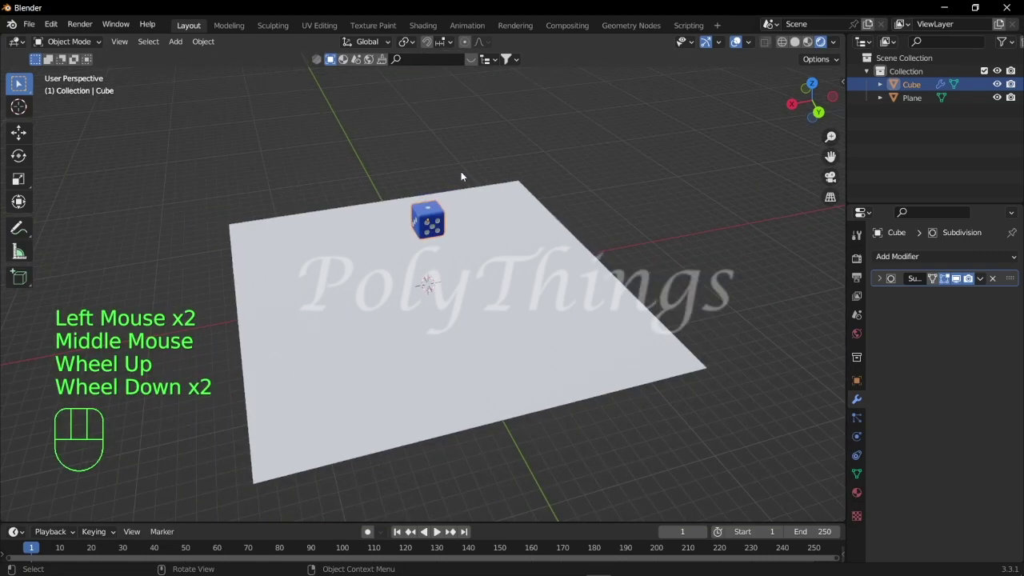
key("shift+d")
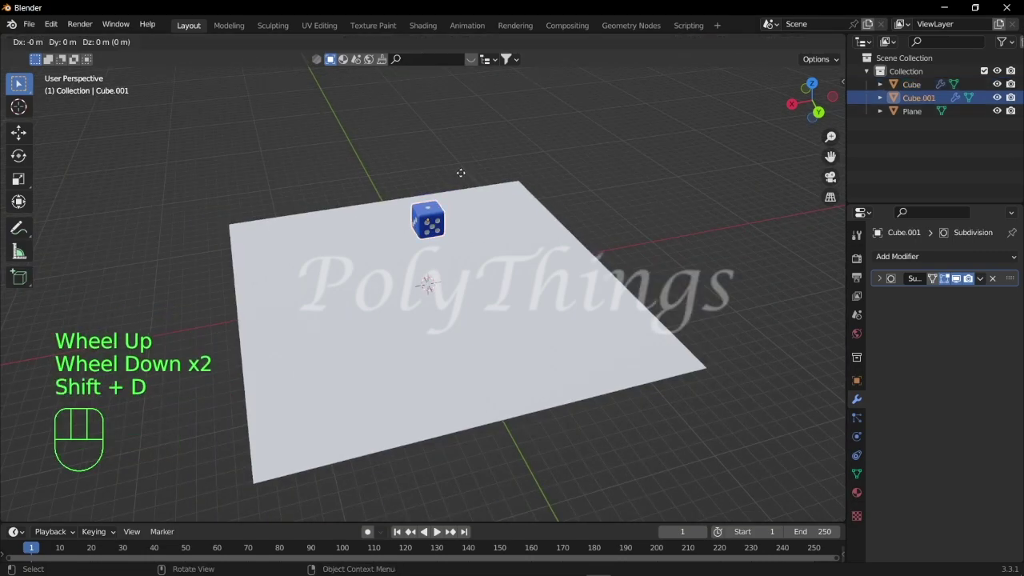
left_click(516, 170)
Step: Rotate Cube.001 freely so it sits at a skewed tilt
key("r")
key("r")
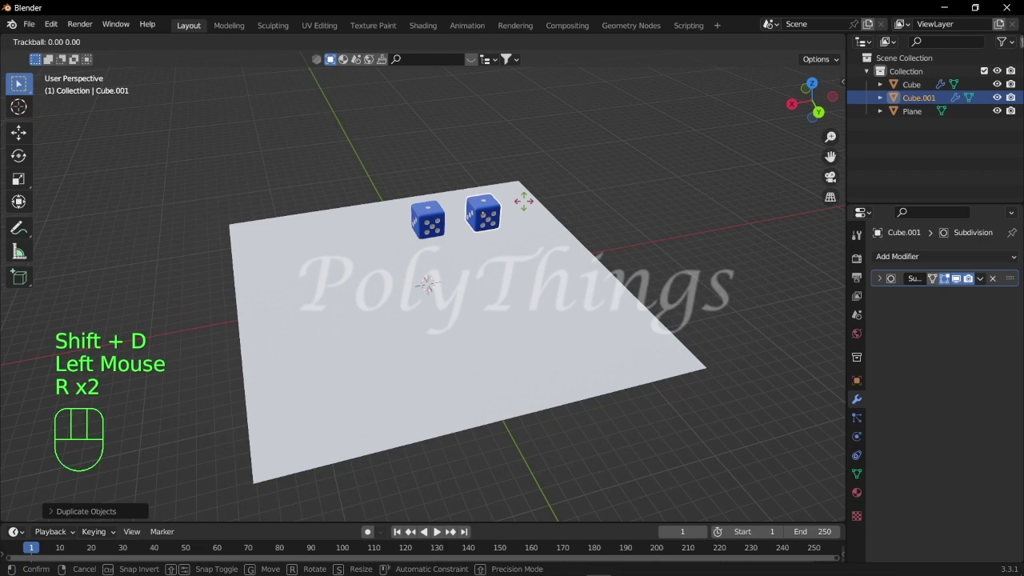
left_click(537, 170)
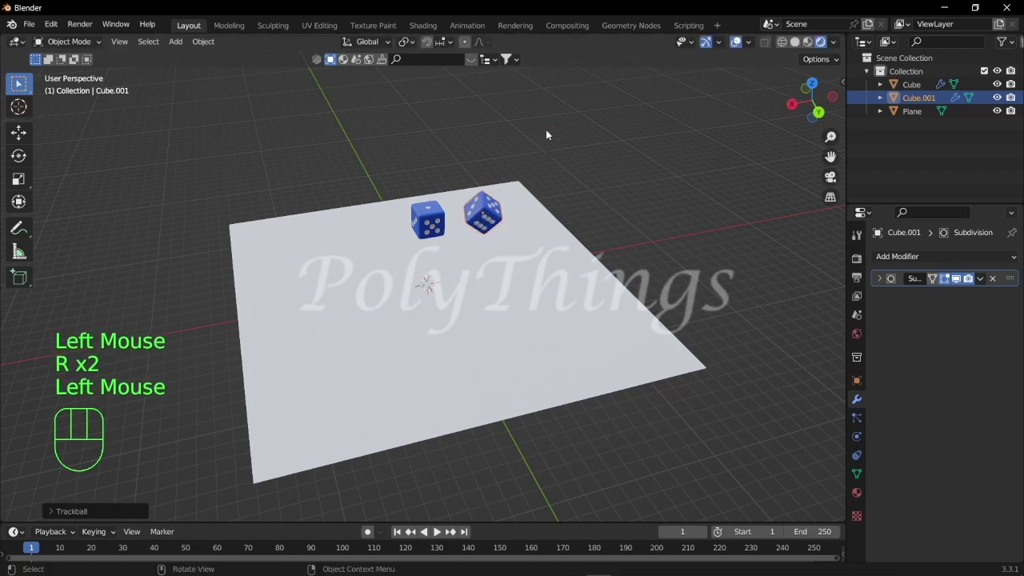
scroll(537, 175, "up", 2)
middle_click_drag(538, 176, 560, 208)
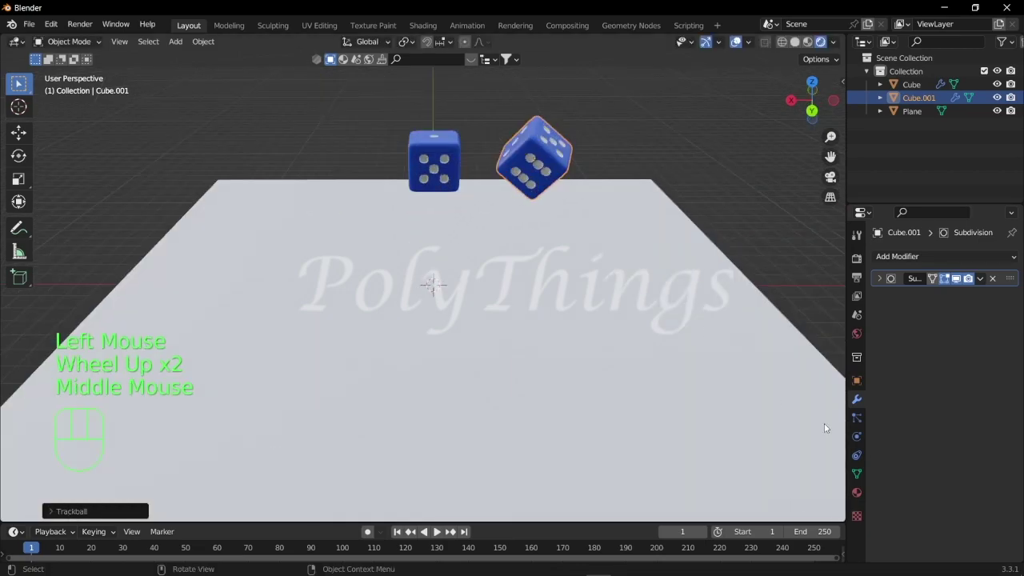
Step: Try a mint green base colour on the shared Material.001, then set it back to blue
left_click(857, 493)
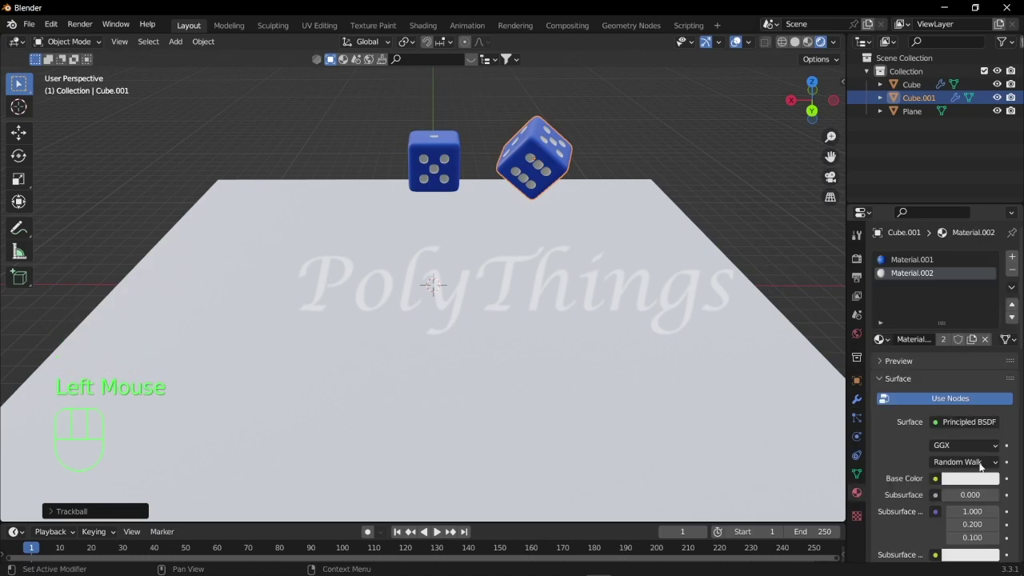
left_click(911, 259)
scroll(937, 347, "down", 2)
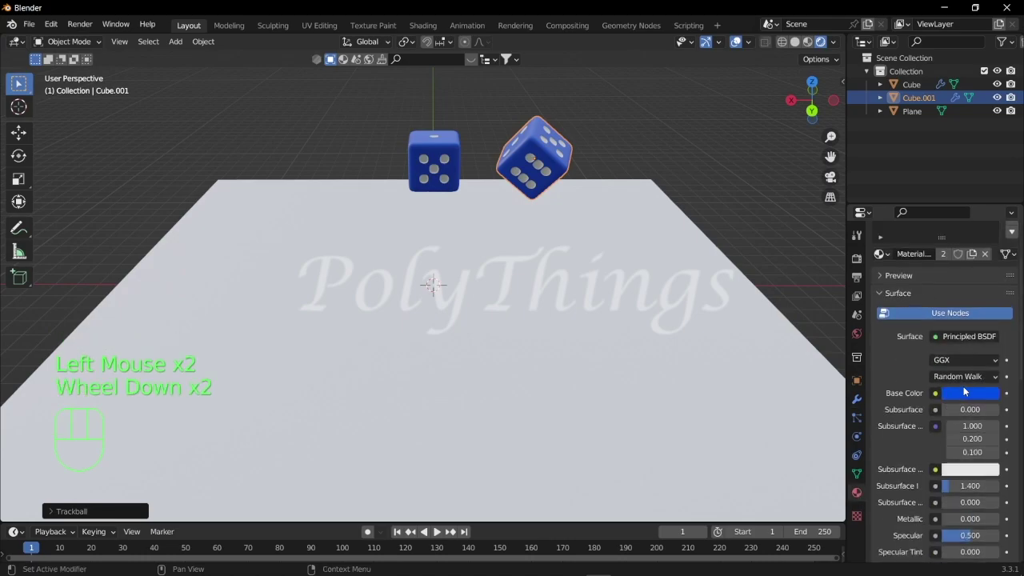
left_click(966, 383)
left_click(961, 390)
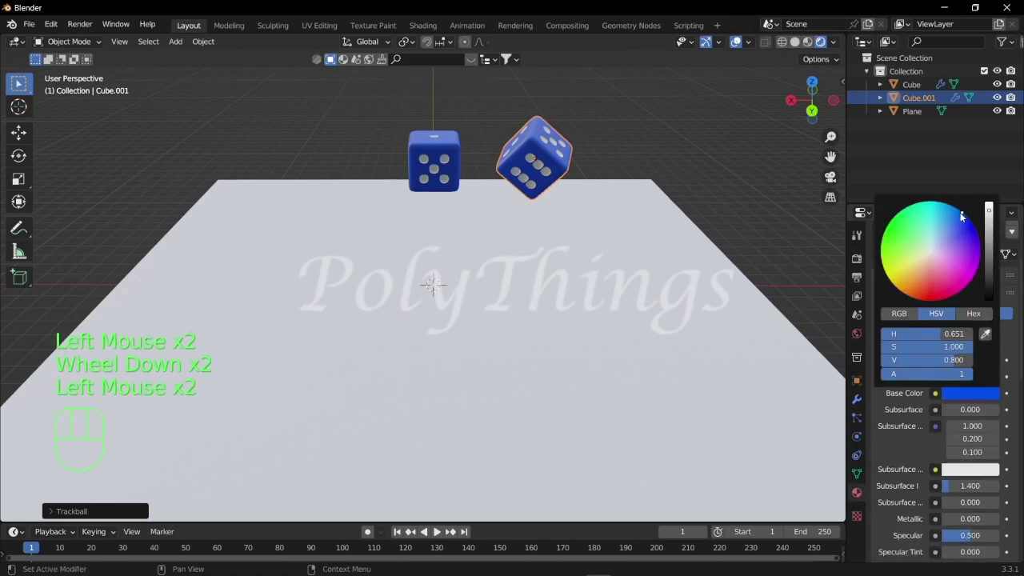
left_click(923, 237)
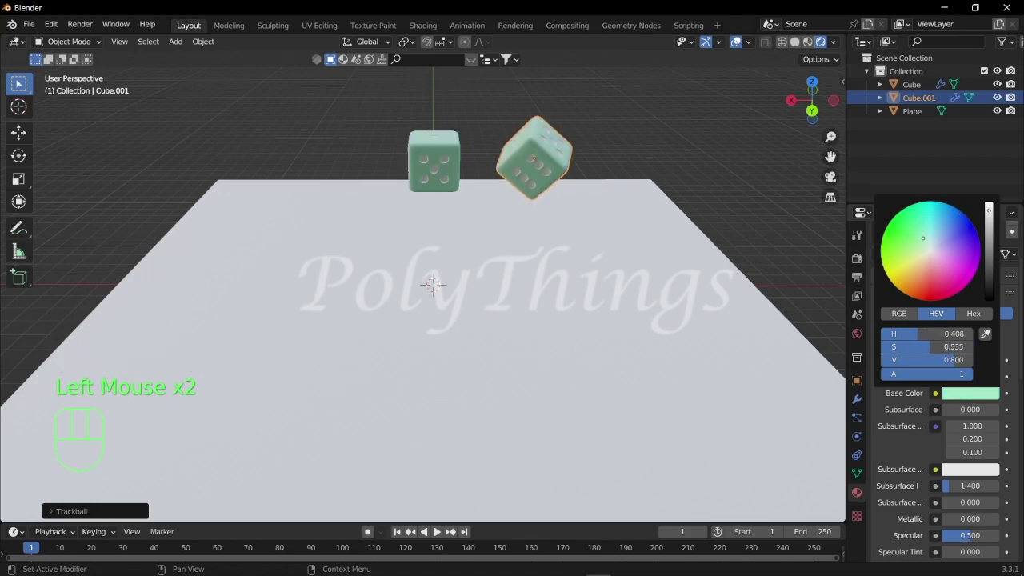
left_click_drag(922, 238, 960, 223)
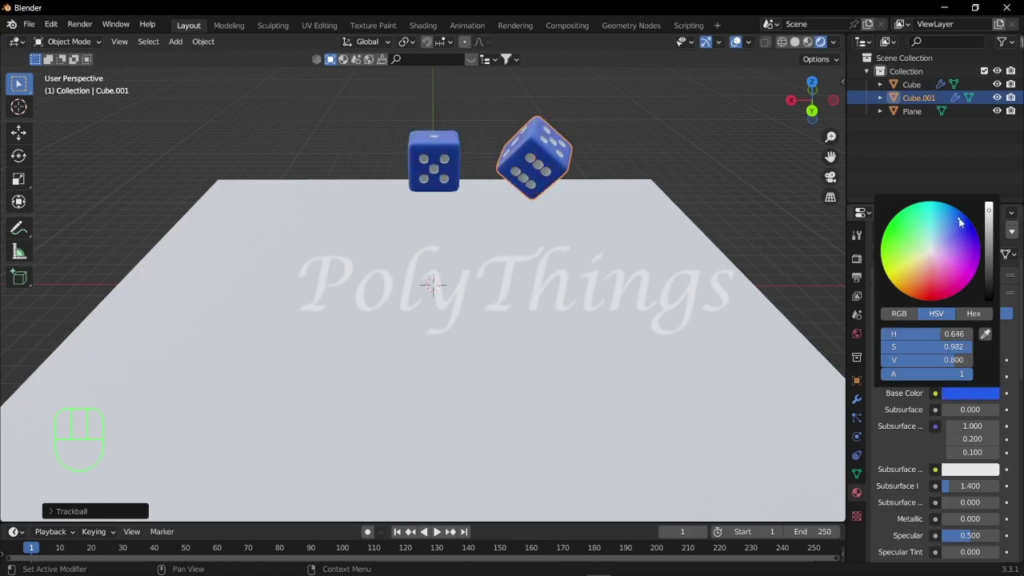
scroll(981, 294, "up", 2)
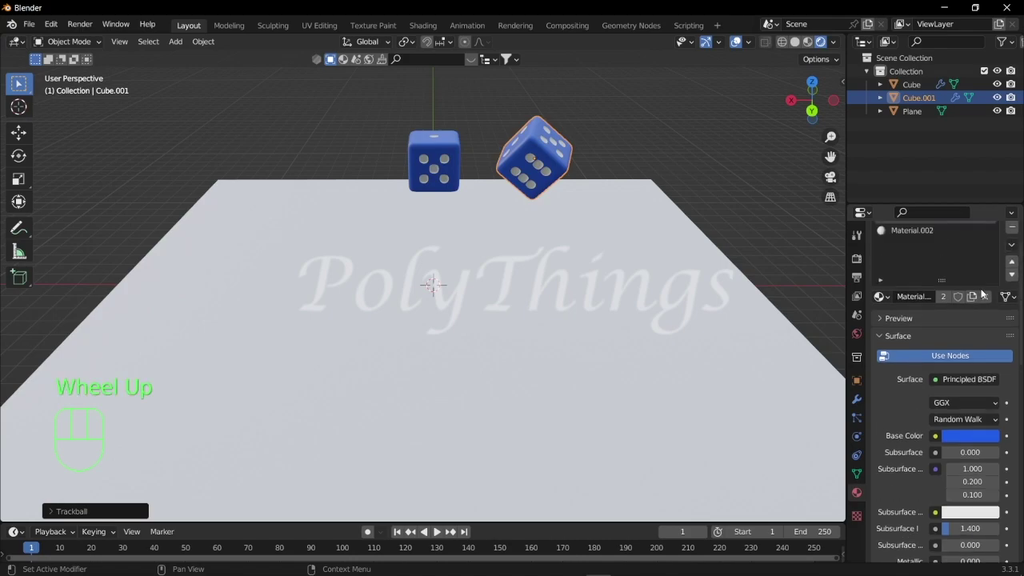
scroll(981, 293, "up", 1)
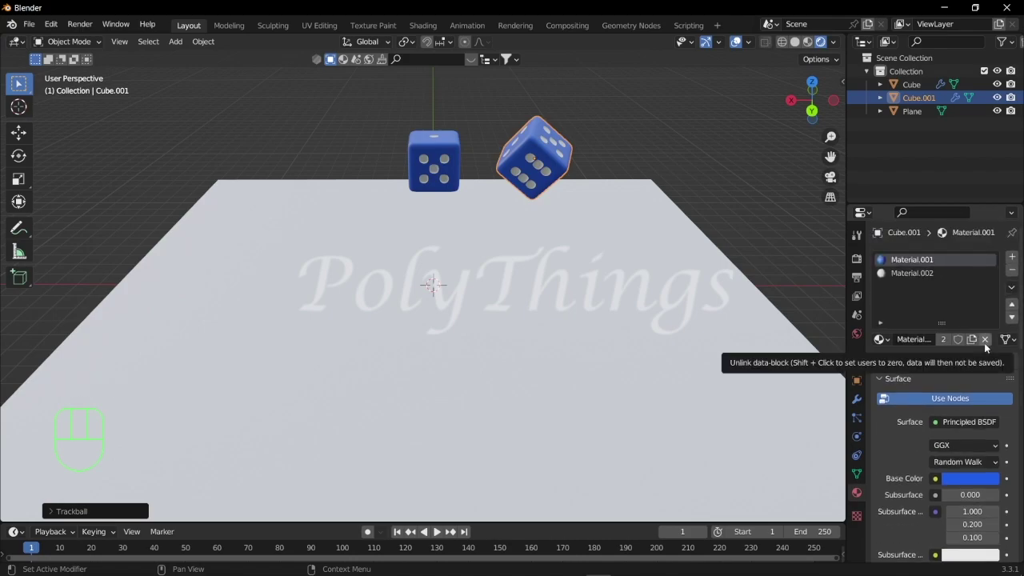
Step: Unlink the shared material and create a new red Material.003 for the tilted die
left_click(985, 339)
left_click(949, 339)
left_click(969, 479)
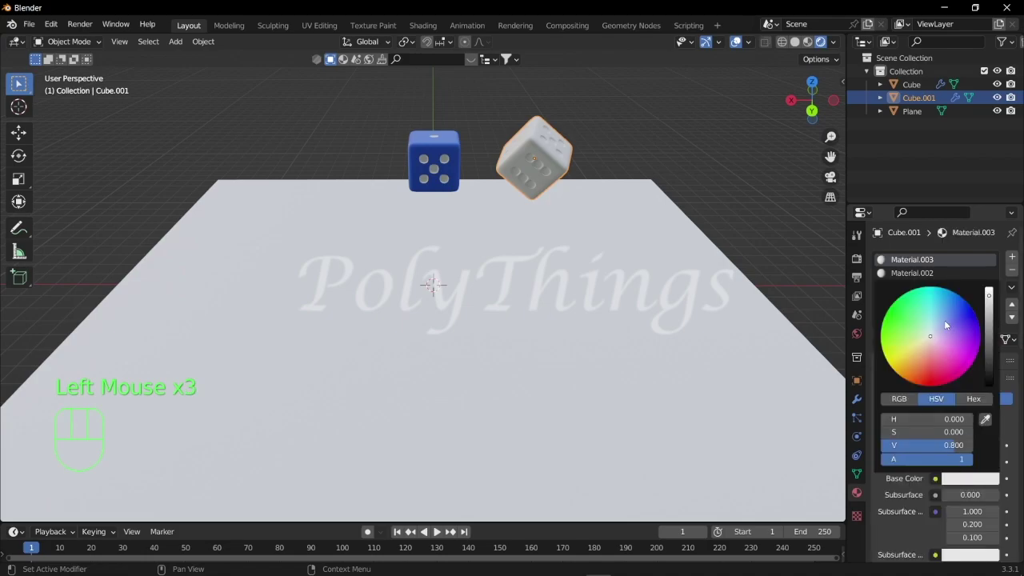
left_click(889, 306)
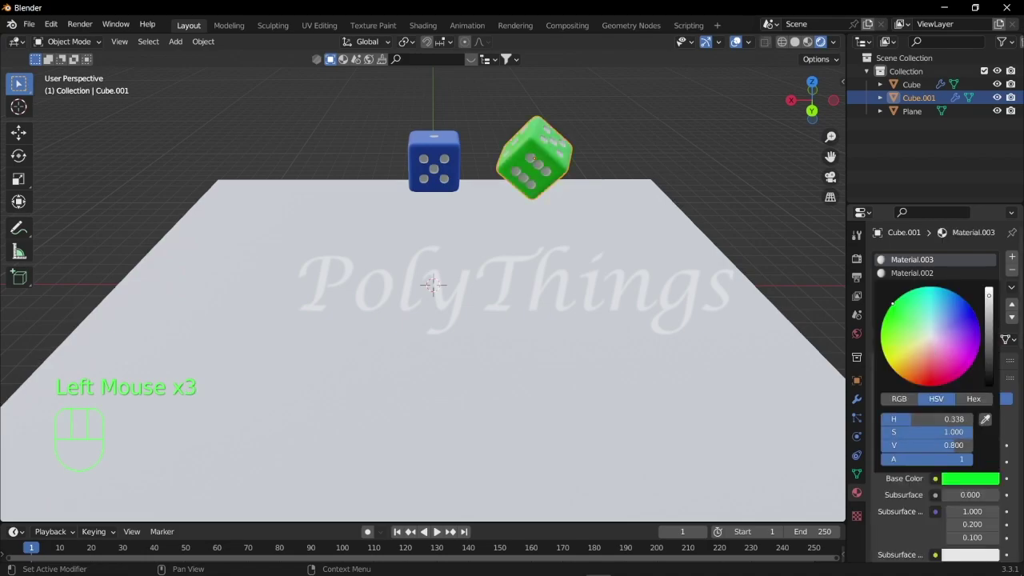
left_click_drag(889, 307, 930, 384)
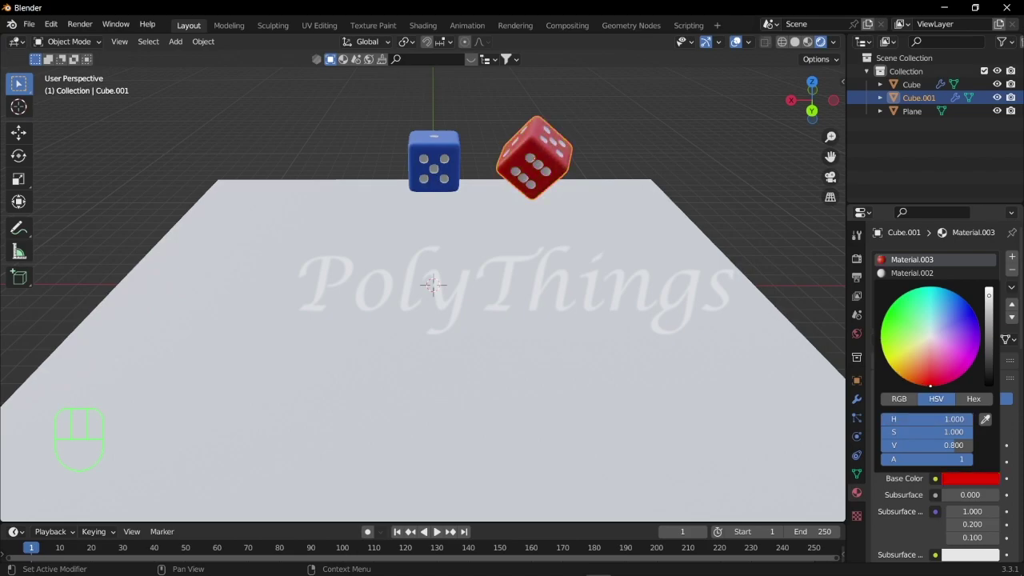
middle_click_drag(605, 256, 577, 258)
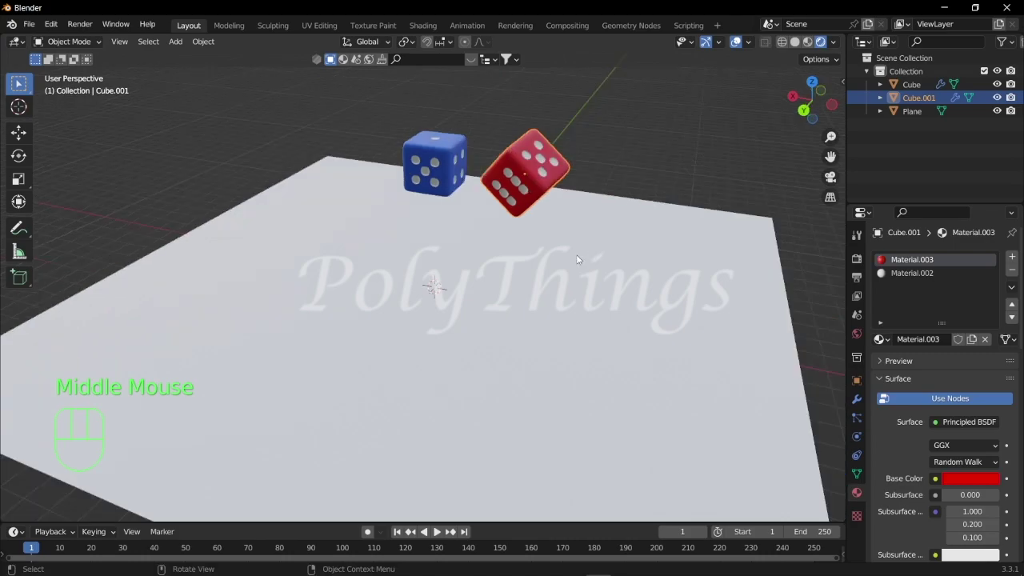
Step: Deselect everything, then box-select only the blue and red dice, leaving the plane out
scroll(577, 258, "up", 1)
scroll(395, 172, "down", 2)
left_click_drag(394, 188, 508, 223)
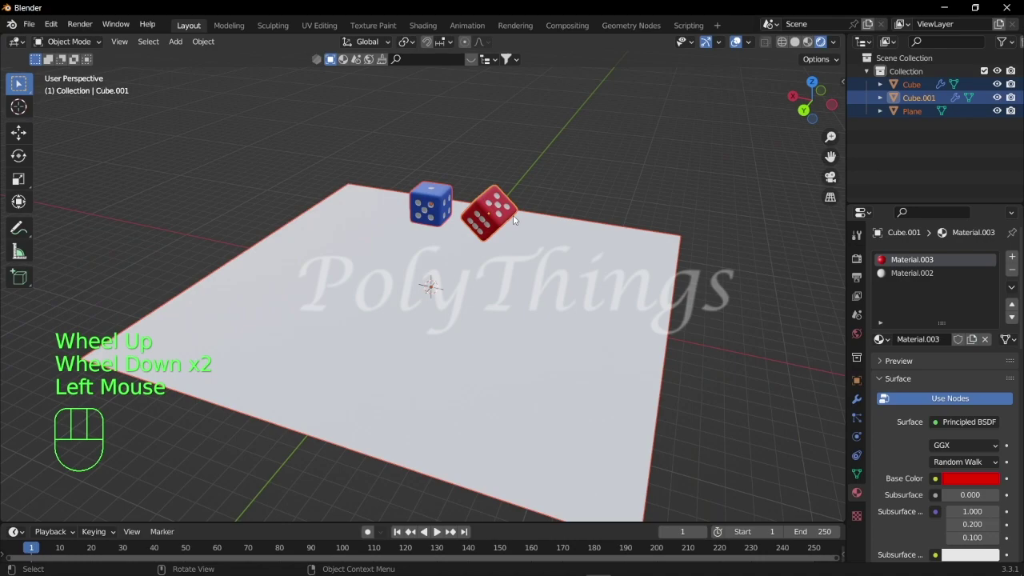
middle_click_drag(514, 220, 553, 177)
left_click(554, 177)
left_click_drag(351, 158, 535, 199)
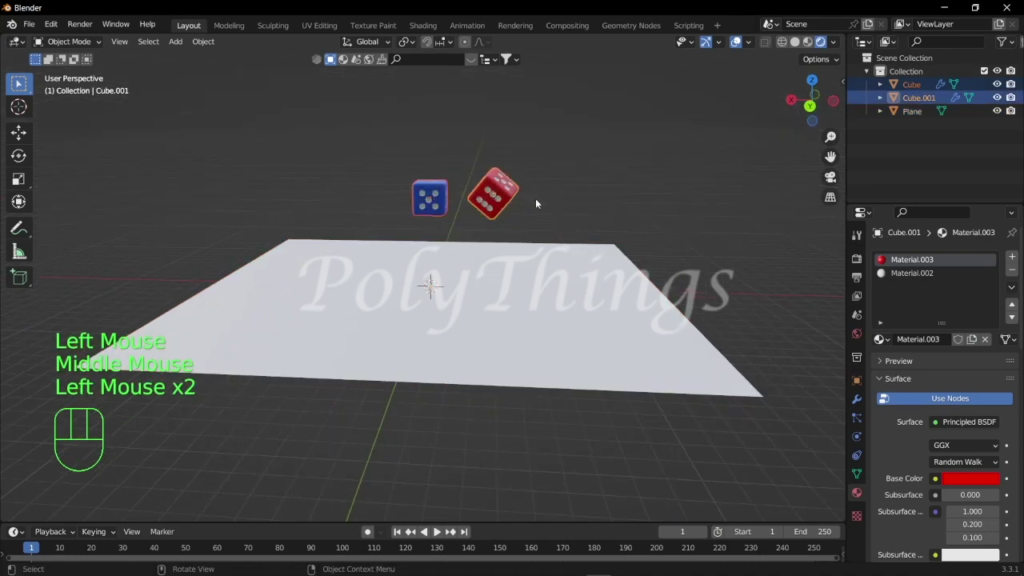
scroll(535, 200, "up", 2)
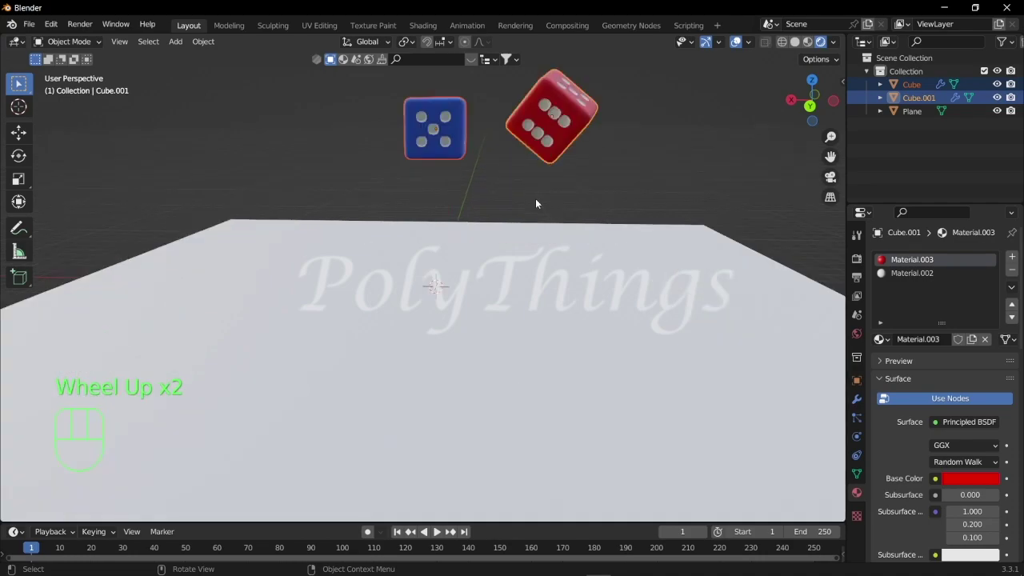
Step: Give Cube.001 an active rigid body, then add a rigid body to Plane set to Passive
left_click(856, 439)
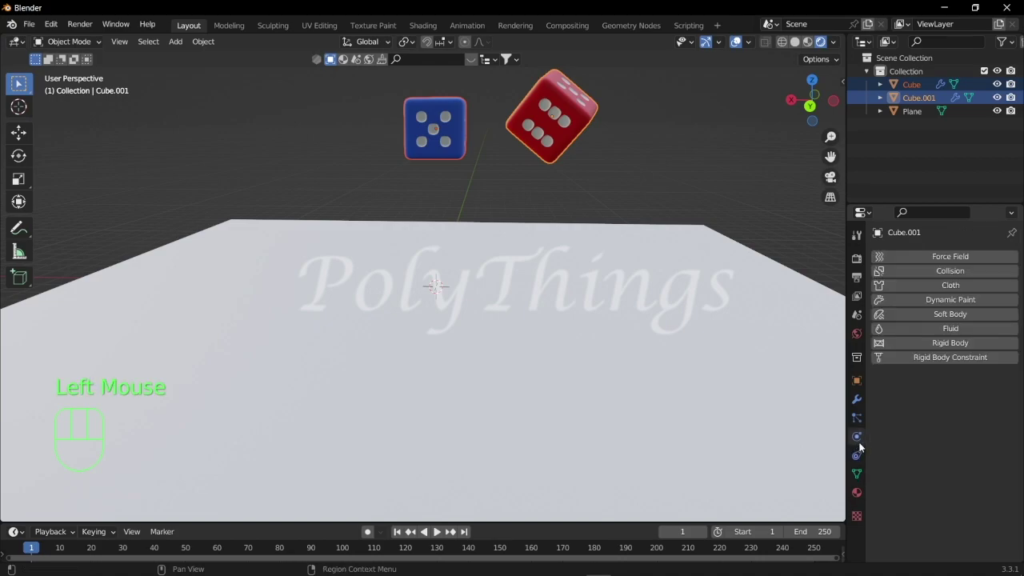
left_click(933, 342)
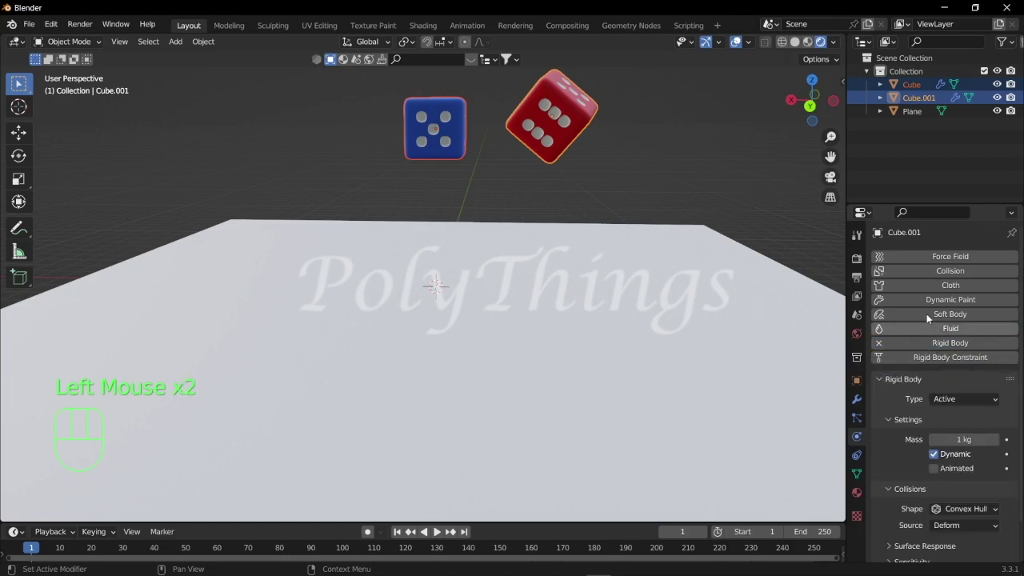
left_click(912, 111)
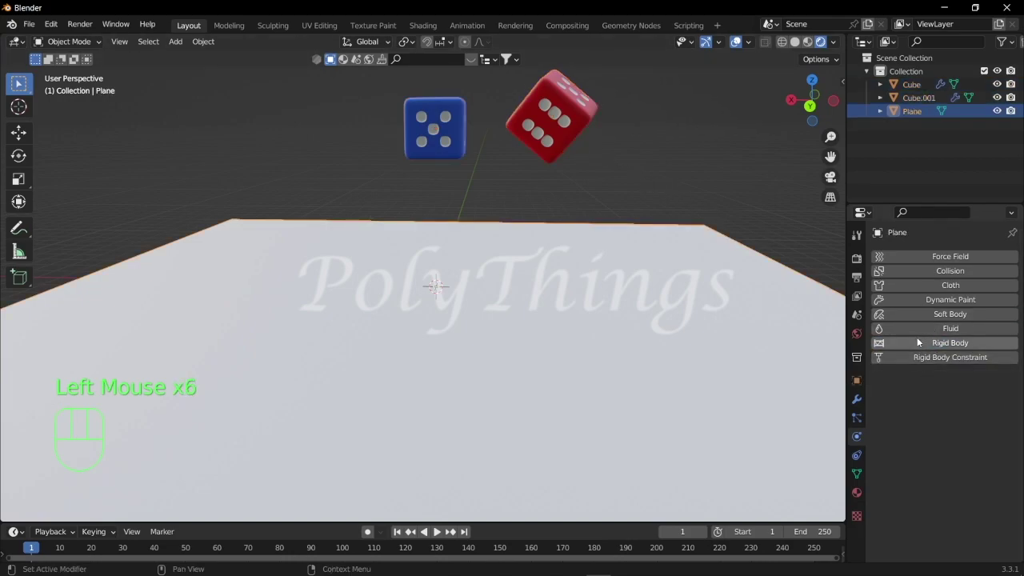
left_click(918, 342)
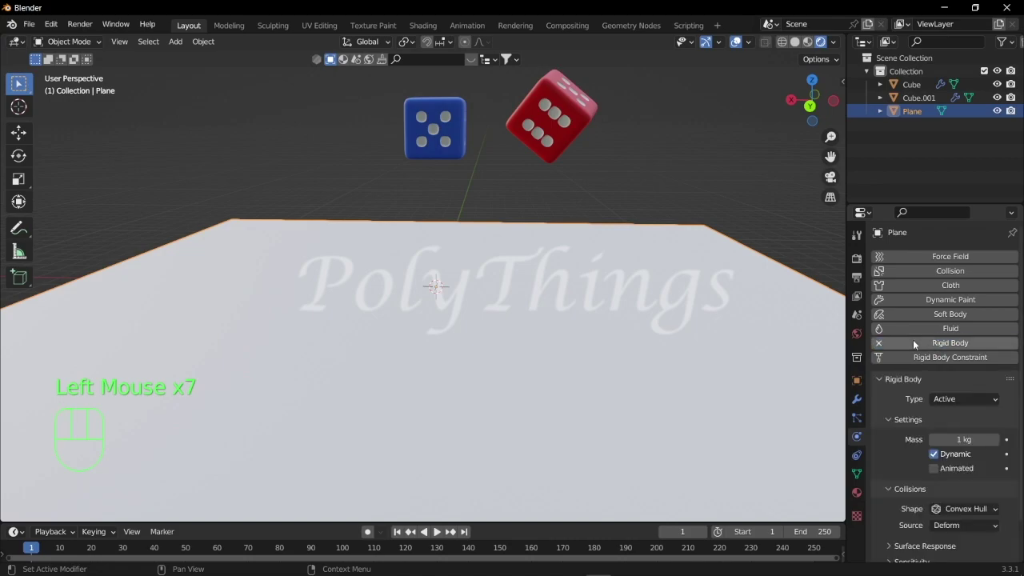
left_click(952, 402)
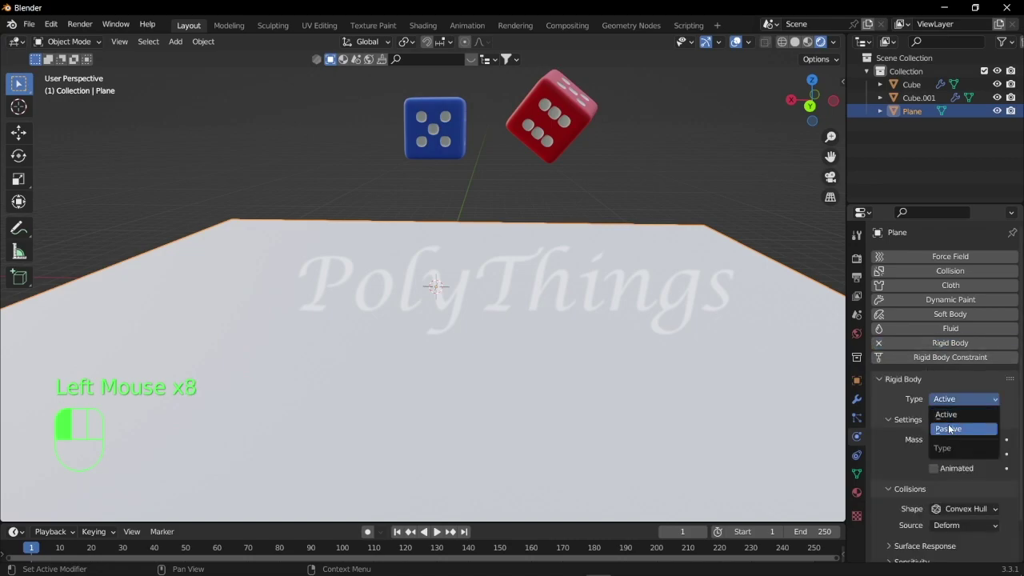
left_click(948, 429)
key("space")
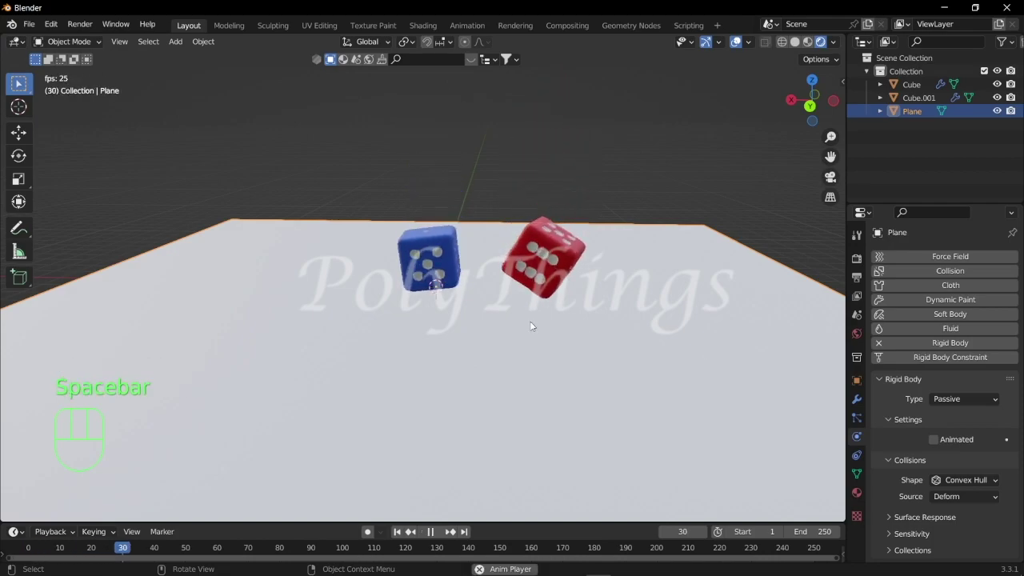
middle_click_drag(530, 320, 545, 314)
key("space")
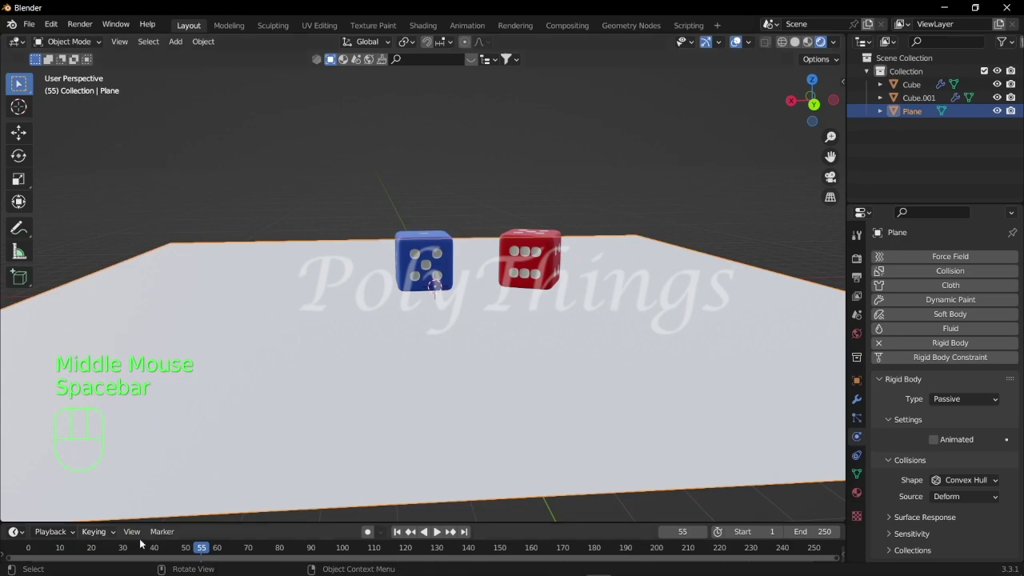
left_click(23, 550)
key("space")
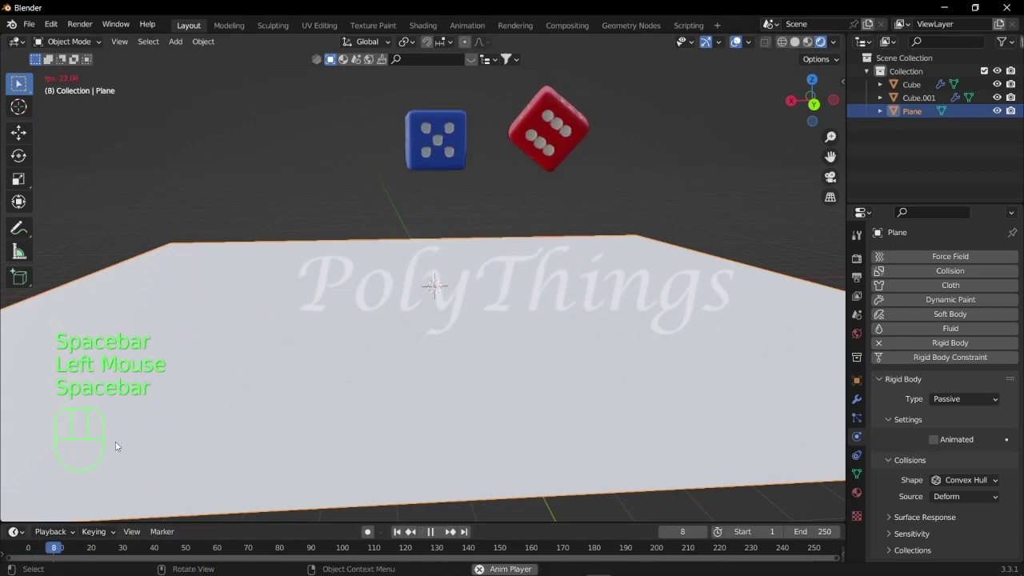
key("space")
left_click(31, 549)
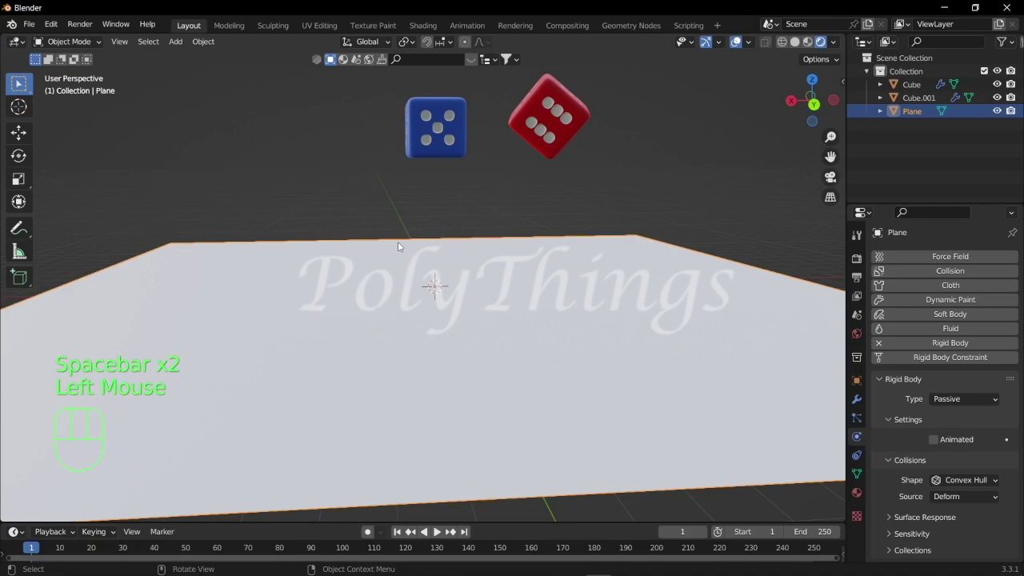
Step: Edit the plane's Bounciness value in its rigid body Surface Response settings
scroll(921, 423, "down", 1)
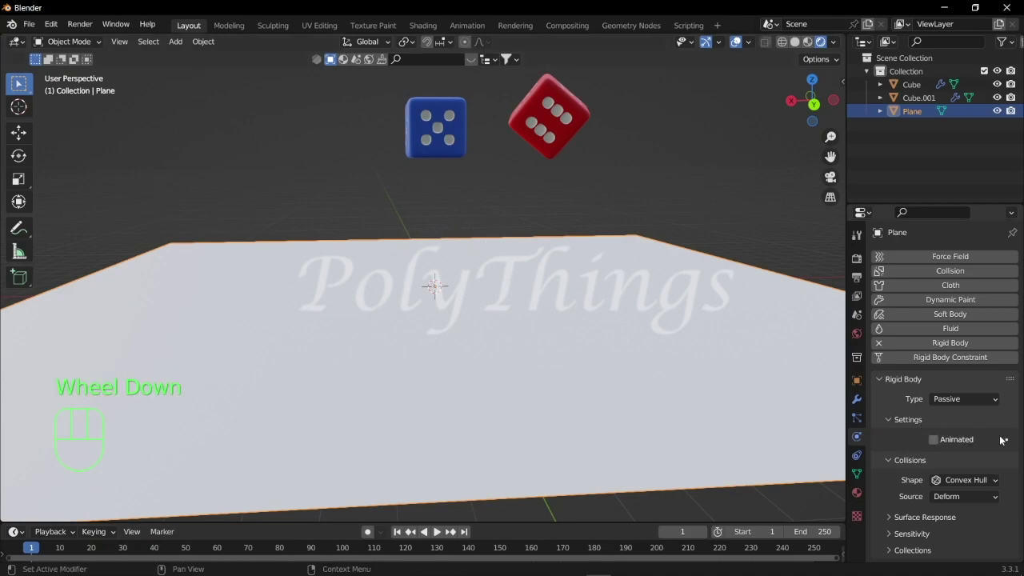
left_click(893, 516)
scroll(893, 514, "down", 2)
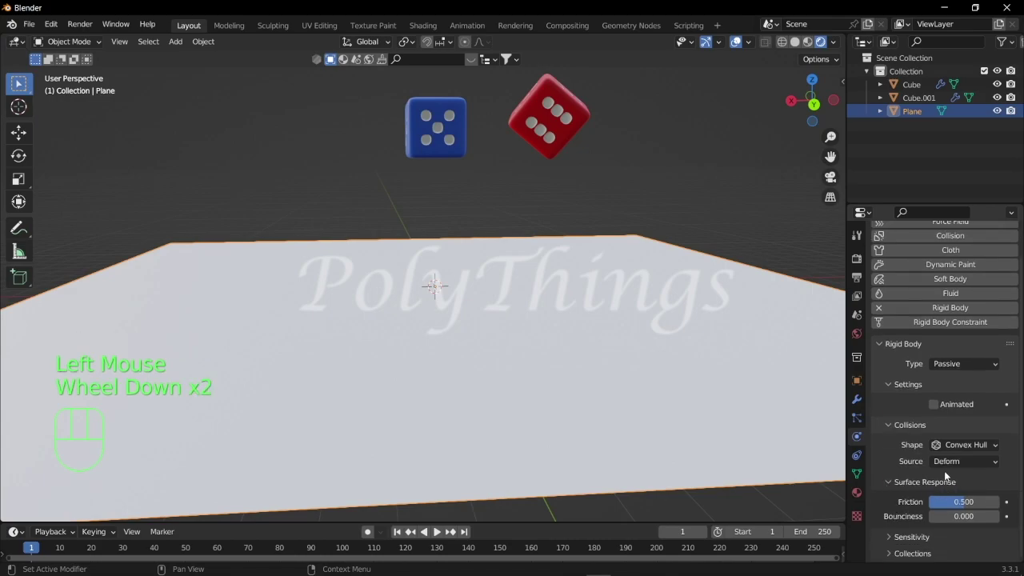
left_click(947, 517)
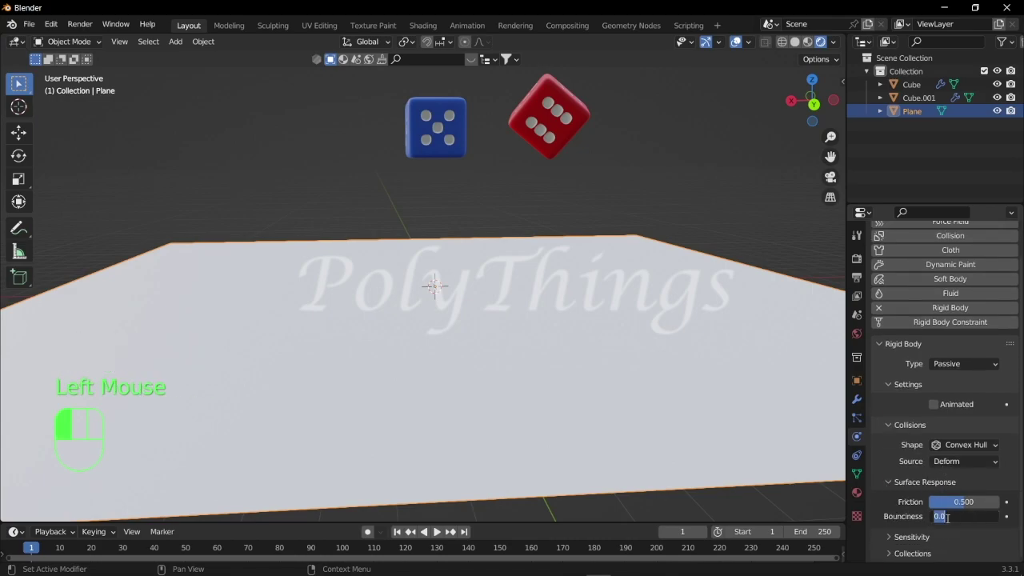
left_click(805, 483)
Step: Set the red die's rigid body Bounciness to 0.5
scroll(550, 120, "up", 2)
left_click(550, 120)
scroll(880, 537, "down", 1)
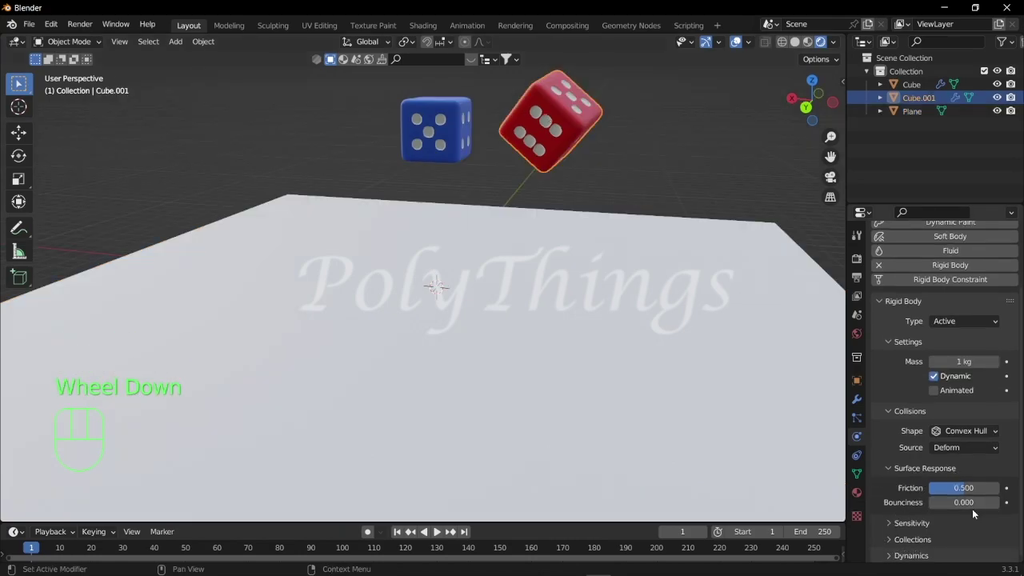
left_click(952, 502)
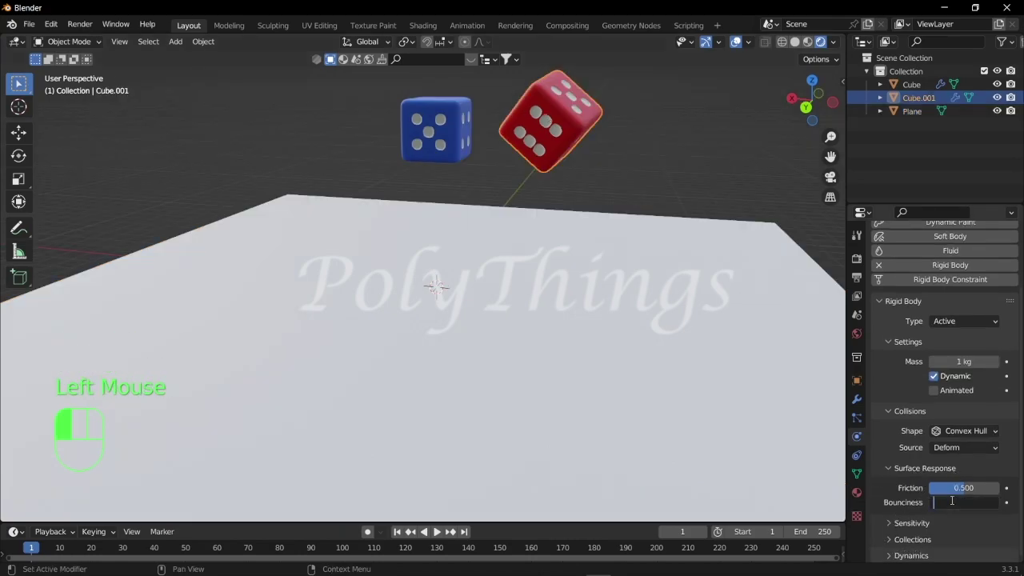
type(".5")
key("Return")
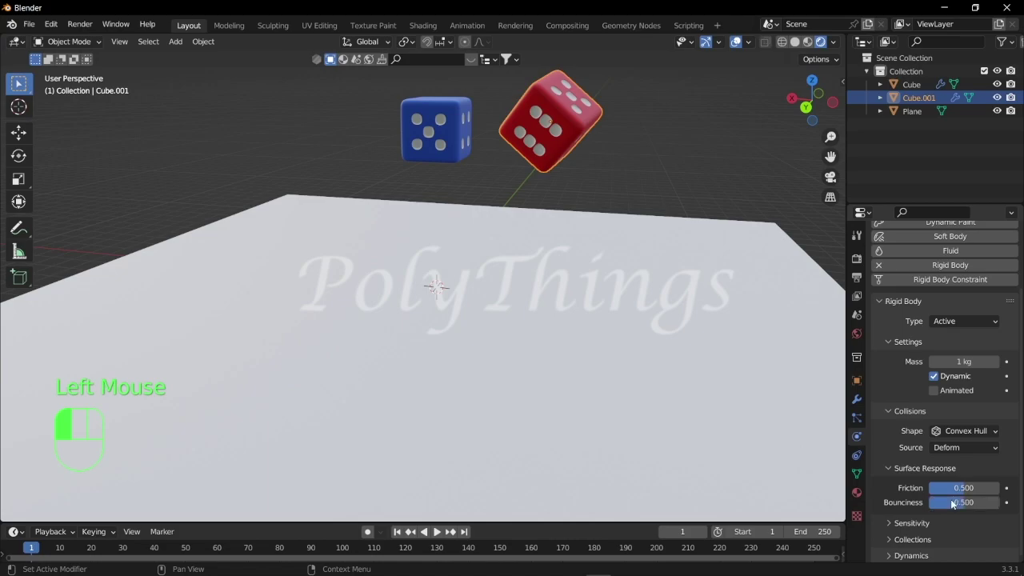
Step: Play back the dice fall, rewind to frame 0, and switch to the Shading workspace
left_click(436, 128)
key("space")
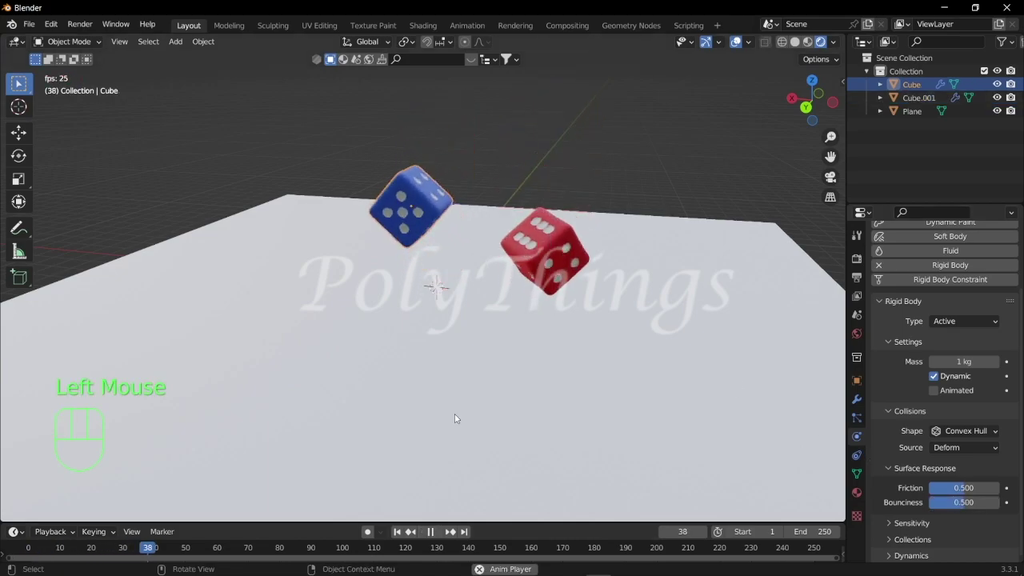
middle_click_drag(454, 418, 384, 472)
double_click(28, 549)
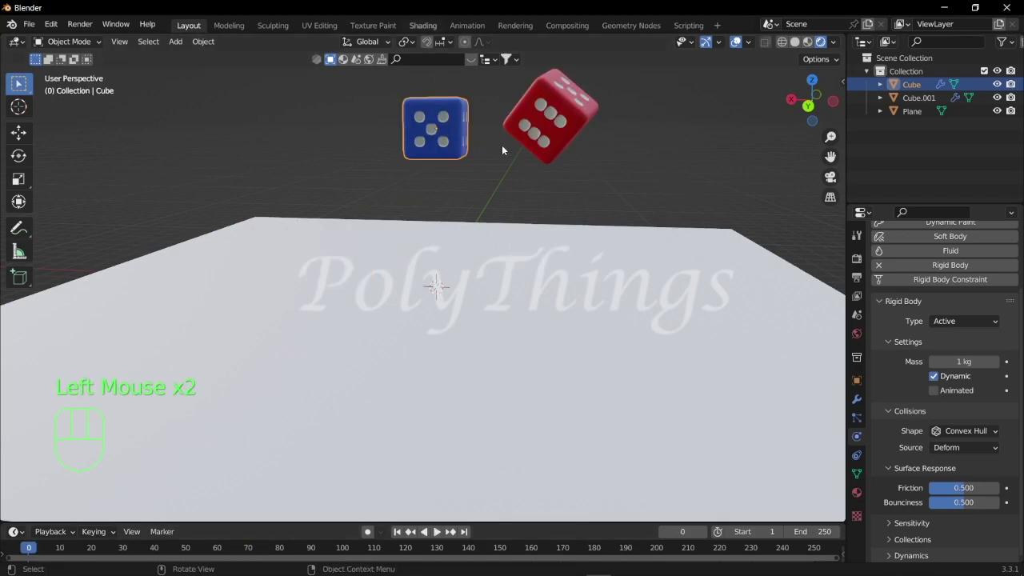
left_click(422, 25)
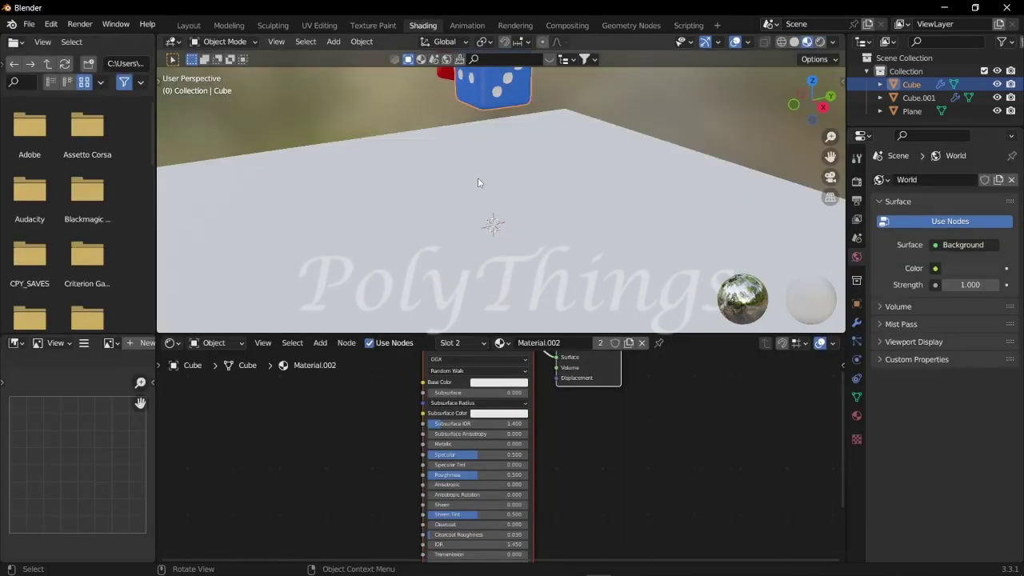
Step: Switch the node editor to the World shader and frame all its nodes
left_click(216, 343)
left_click(218, 372)
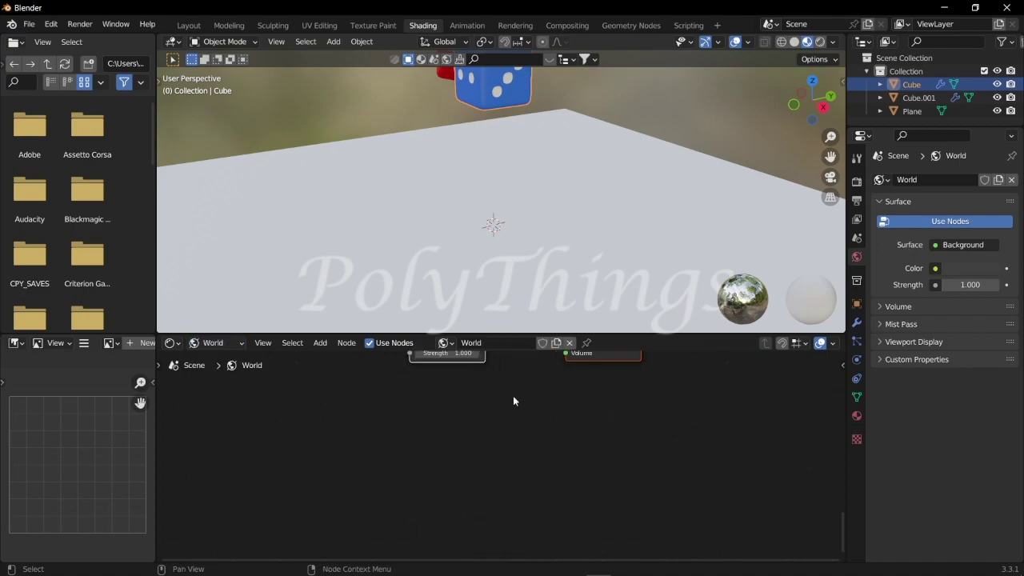
key("Home")
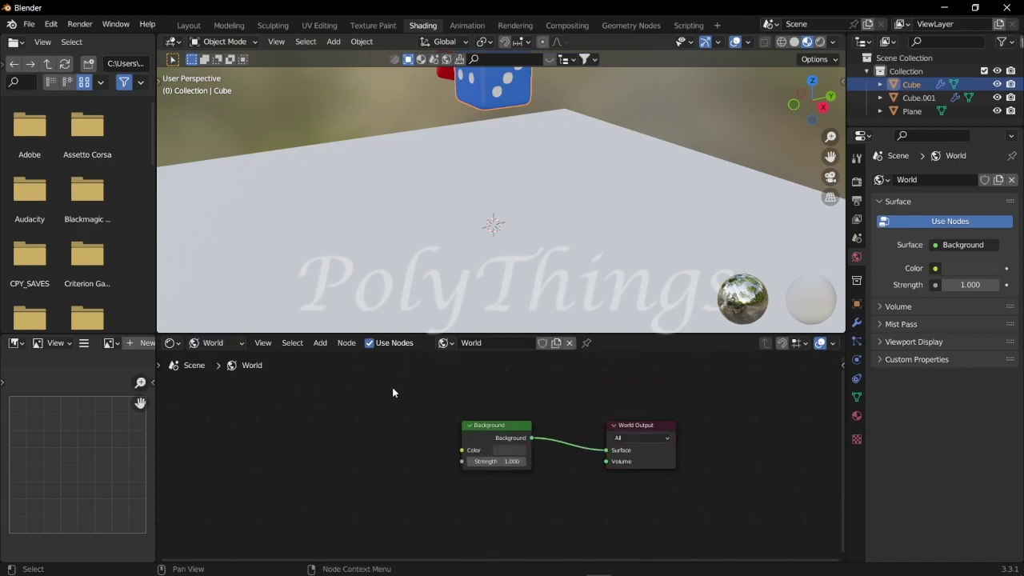
Step: Delete the Background node and place an Environment Texture node left of World Output
key("x")
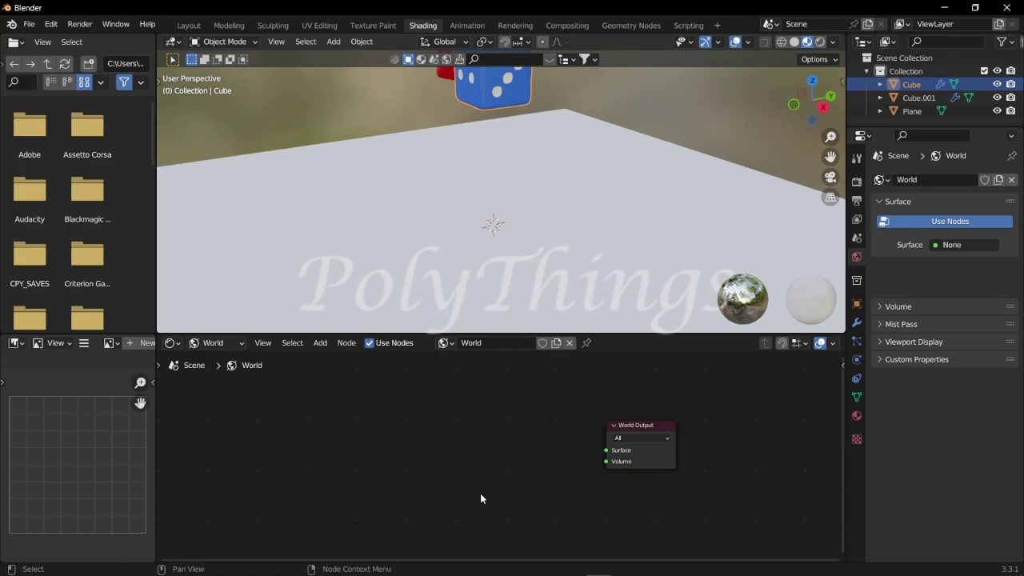
key("shift+a")
mouse_move(481, 483)
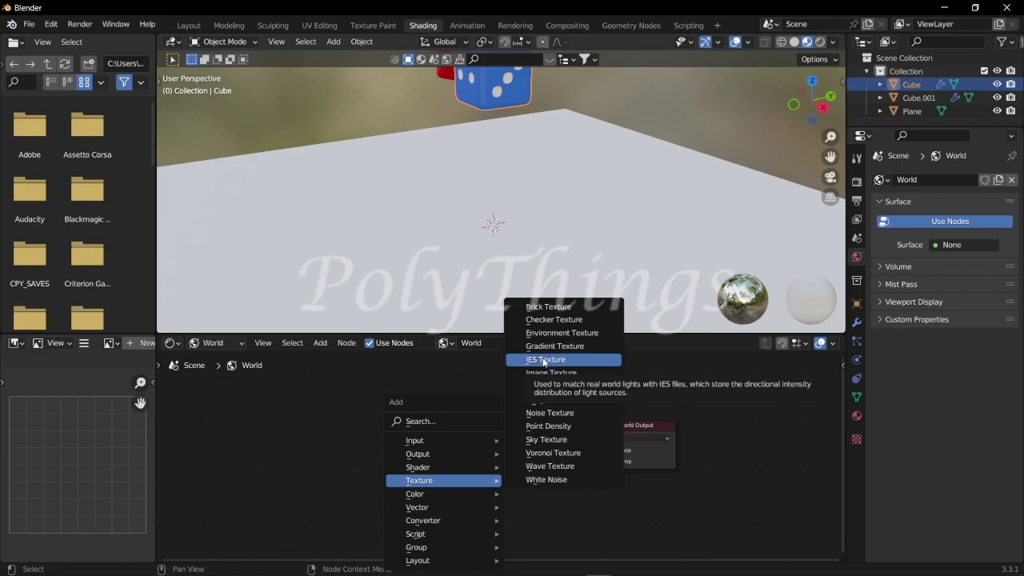
left_click(552, 335)
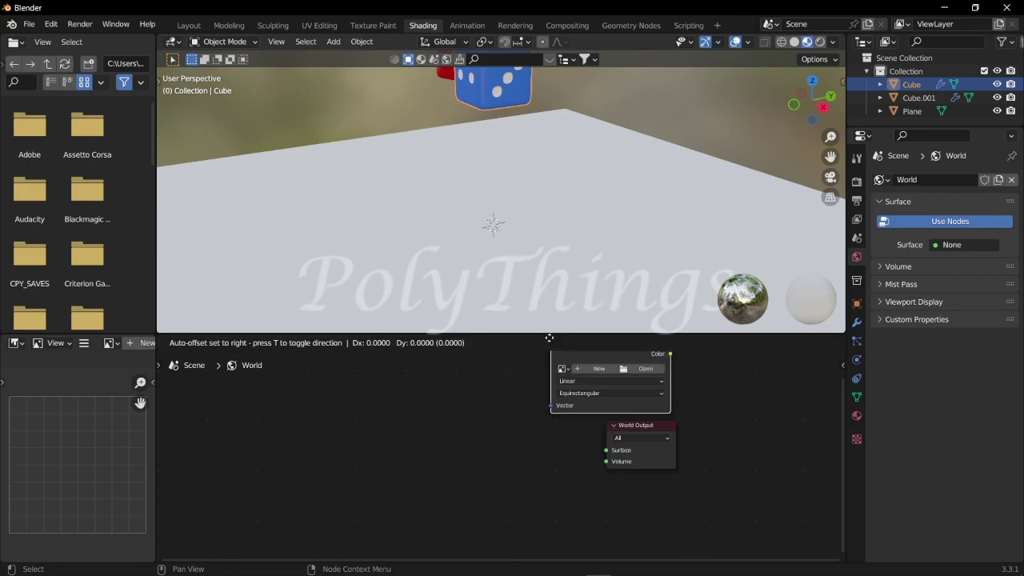
left_click(482, 422)
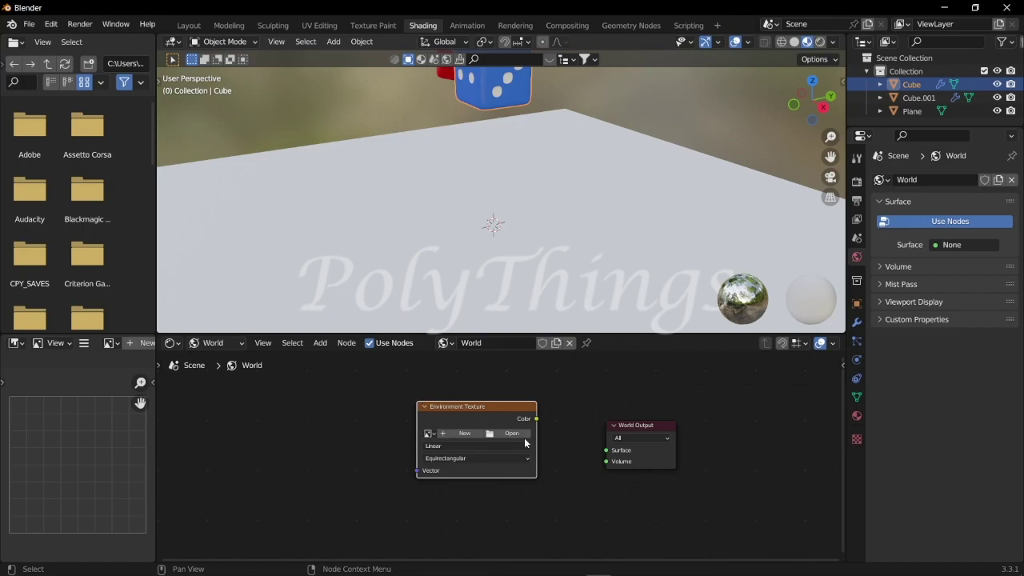
Step: Load brown_photostudio_06_4k.exr from Blender projects > assets > hdrs into the Environment Texture node
left_click(520, 434)
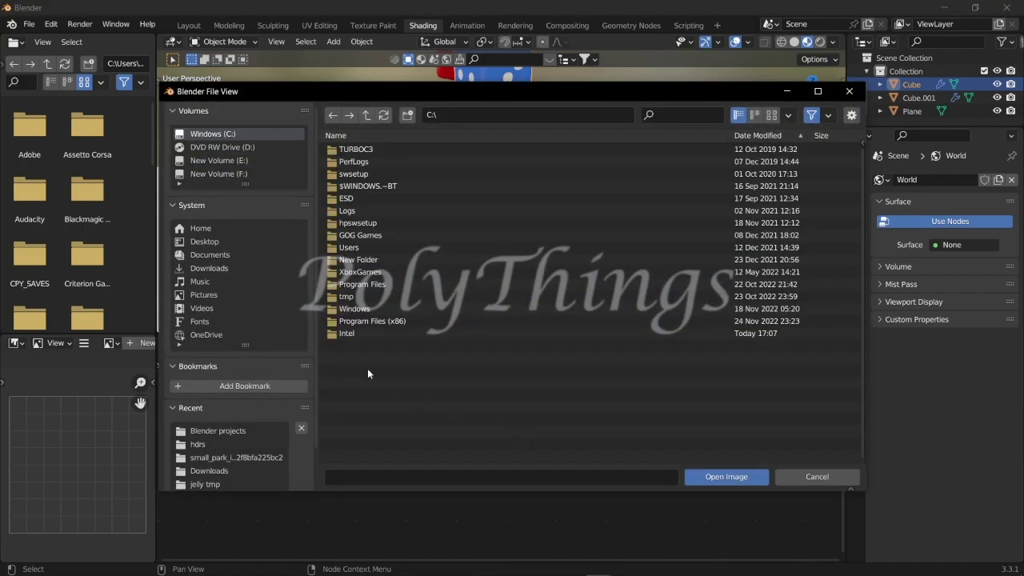
left_click(207, 431)
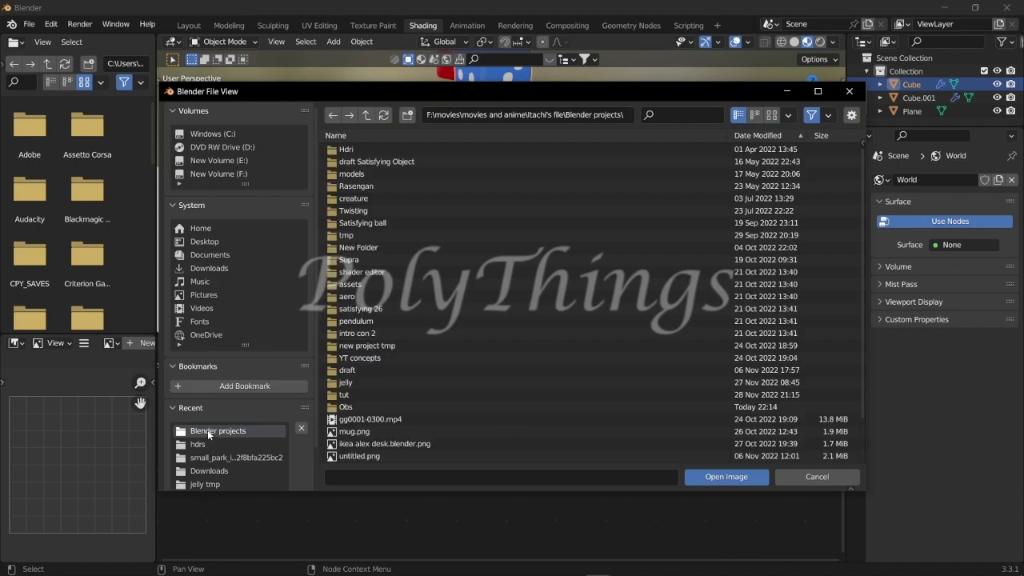
double_click(356, 289)
double_click(377, 173)
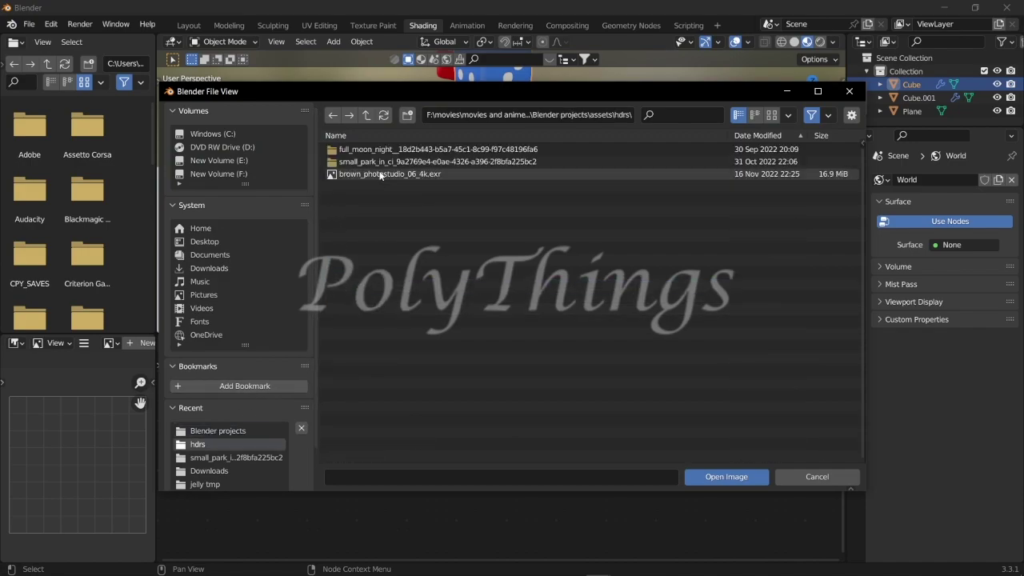
left_click(381, 175)
left_click(717, 476)
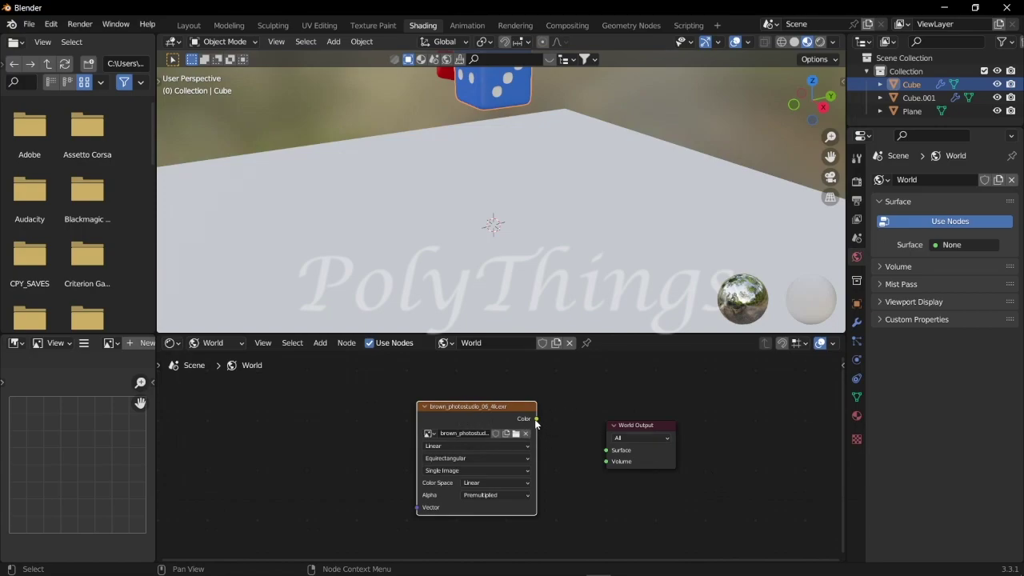
Step: Connect the Environment Texture's Color output to the World Output's Surface input
left_click_drag(536, 419, 606, 457)
scroll(507, 263, "down", 2)
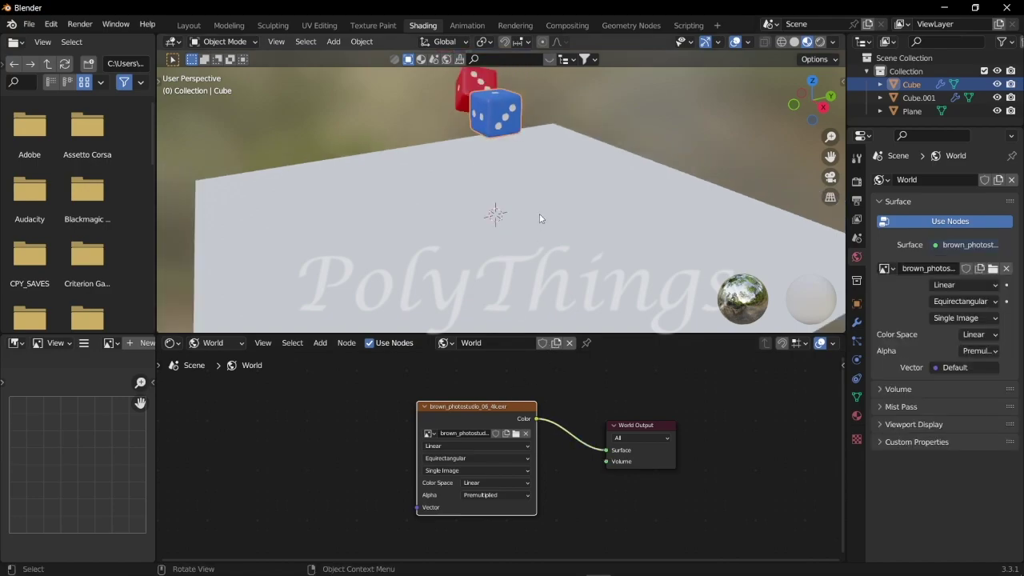
scroll(539, 214, "down", 2)
middle_click_drag(539, 213, 434, 210)
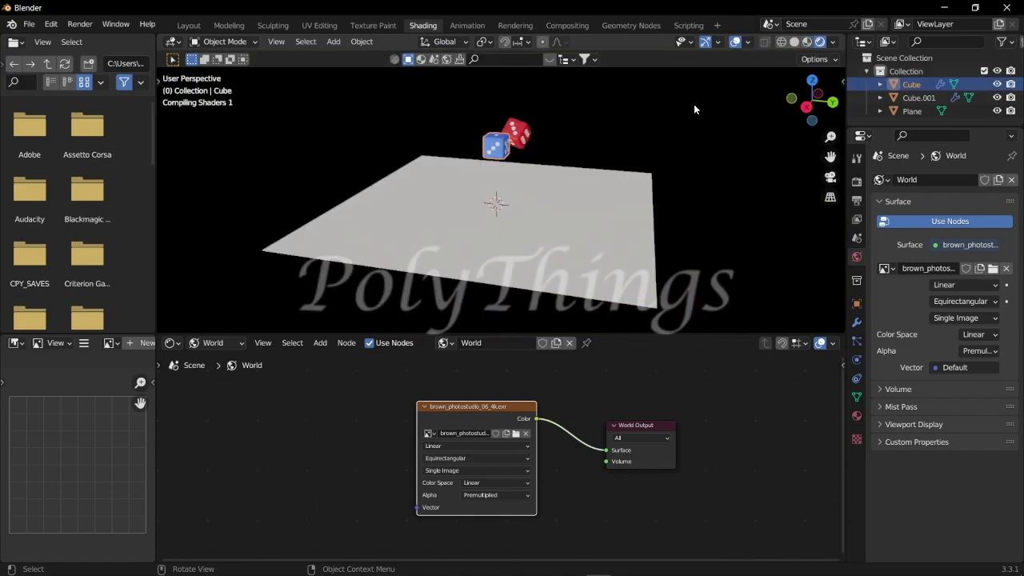
Step: Orbit around the studio HDRI to inspect the sofa, wall and chair sides
scroll(628, 96, "up", 2)
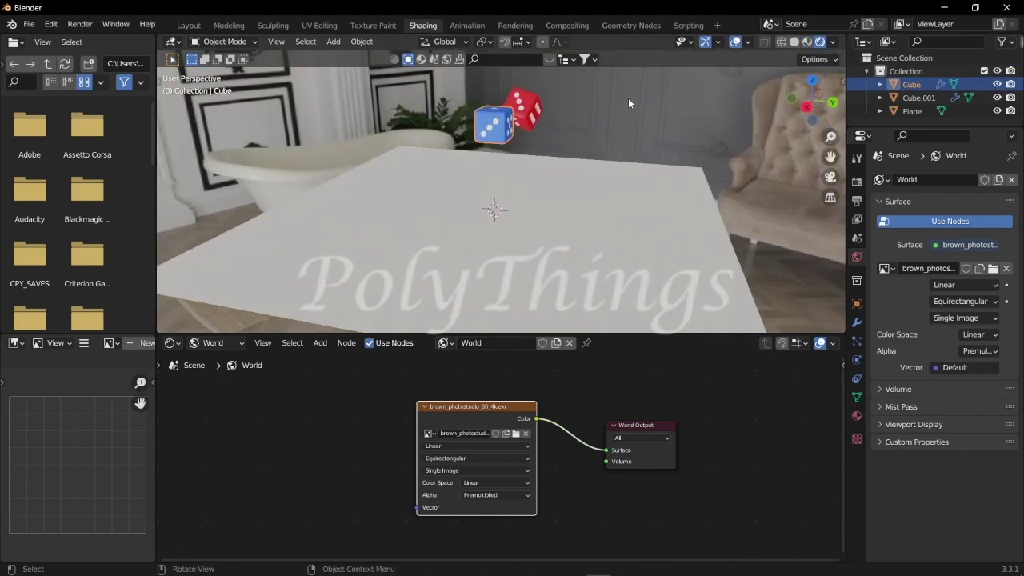
middle_click_drag(492, 137, 400, 158)
scroll(583, 142, "down", 2)
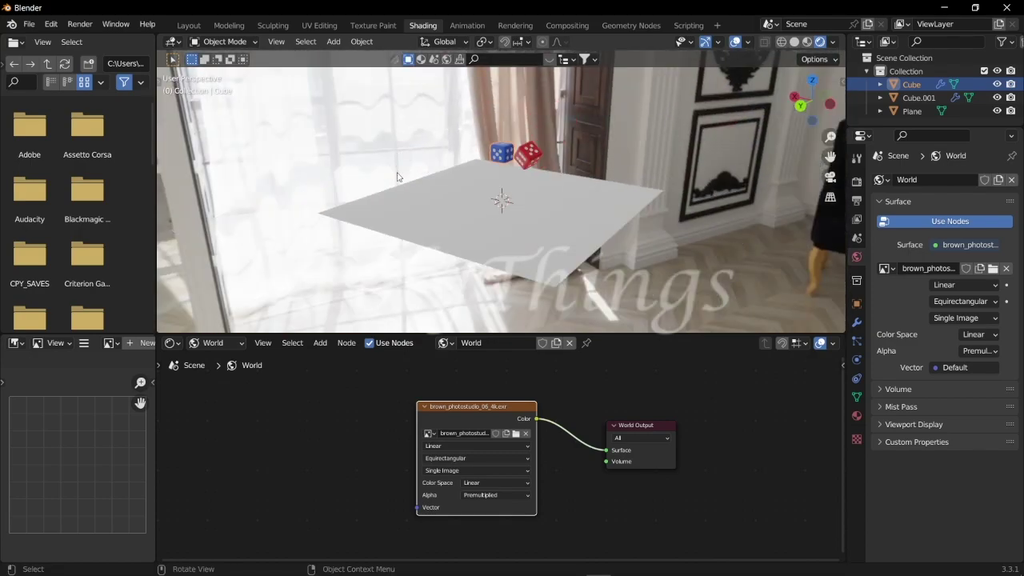
scroll(424, 159, "down", 3)
scroll(426, 157, "up", 4)
scroll(430, 148, "up", 2)
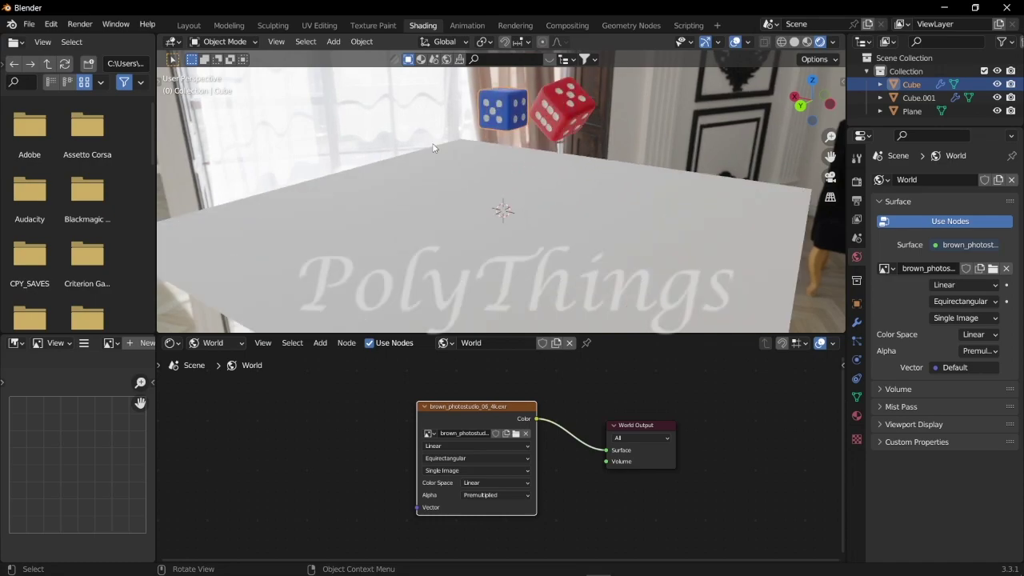
middle_click_drag(435, 149, 476, 124)
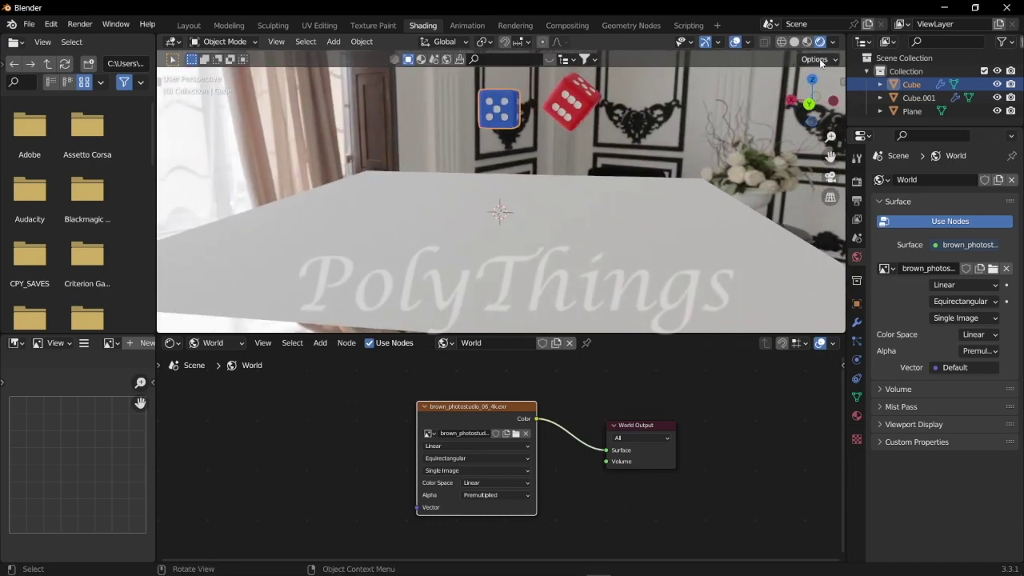
Step: Set the render engine to Cycles with GPU Compute as the device
left_click(857, 181)
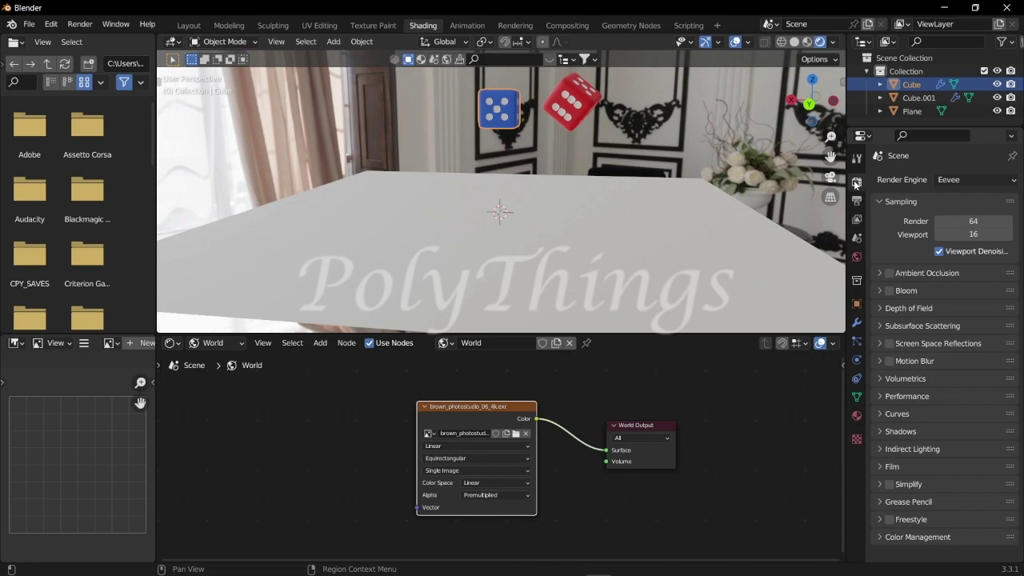
left_click(960, 180)
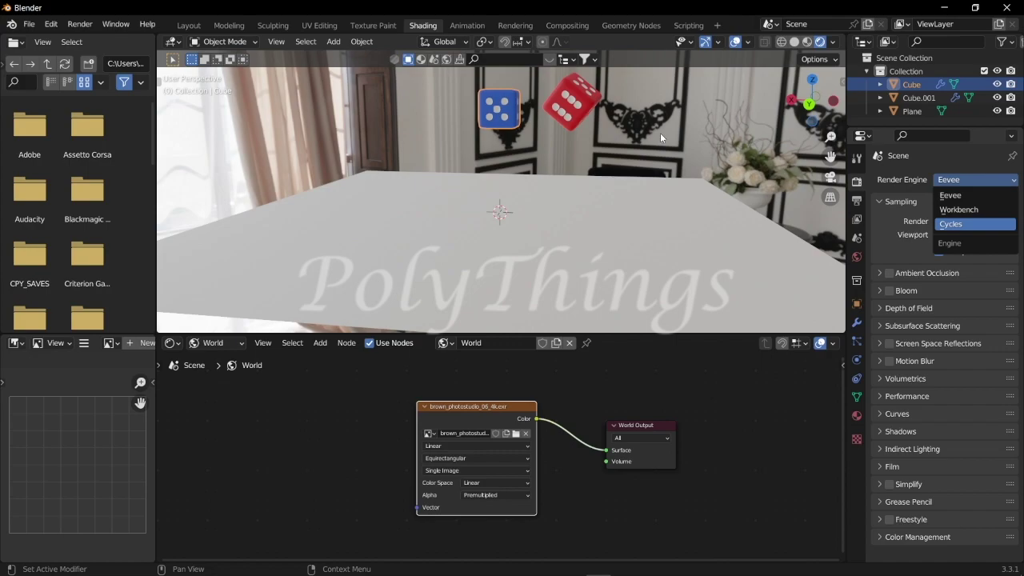
key("Return")
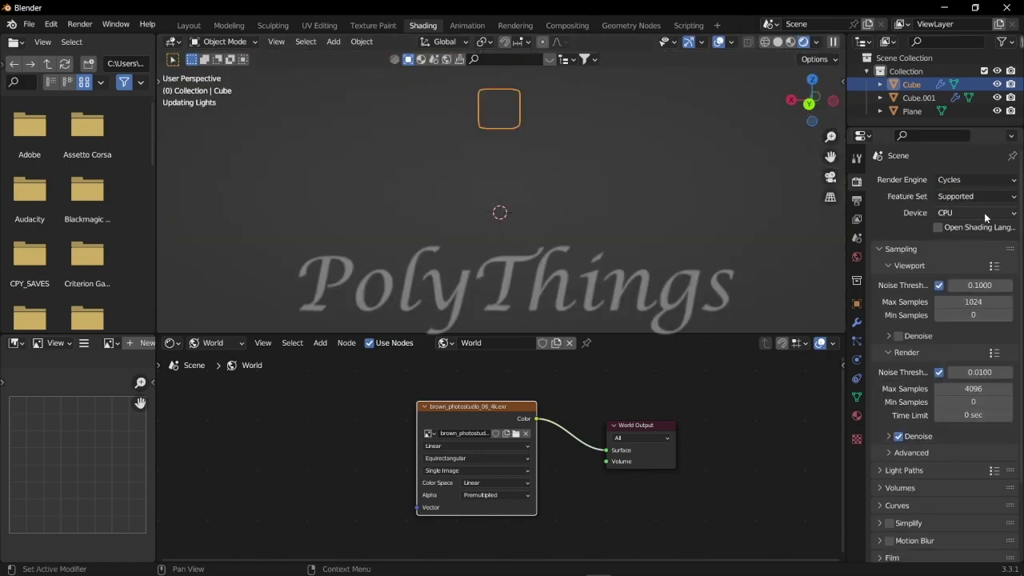
left_click(983, 214)
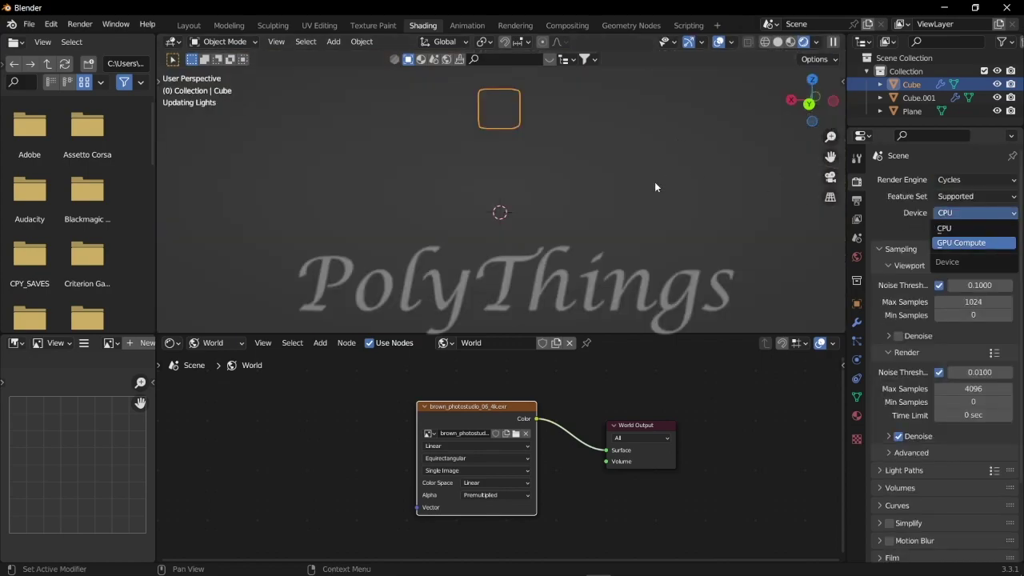
key("Return")
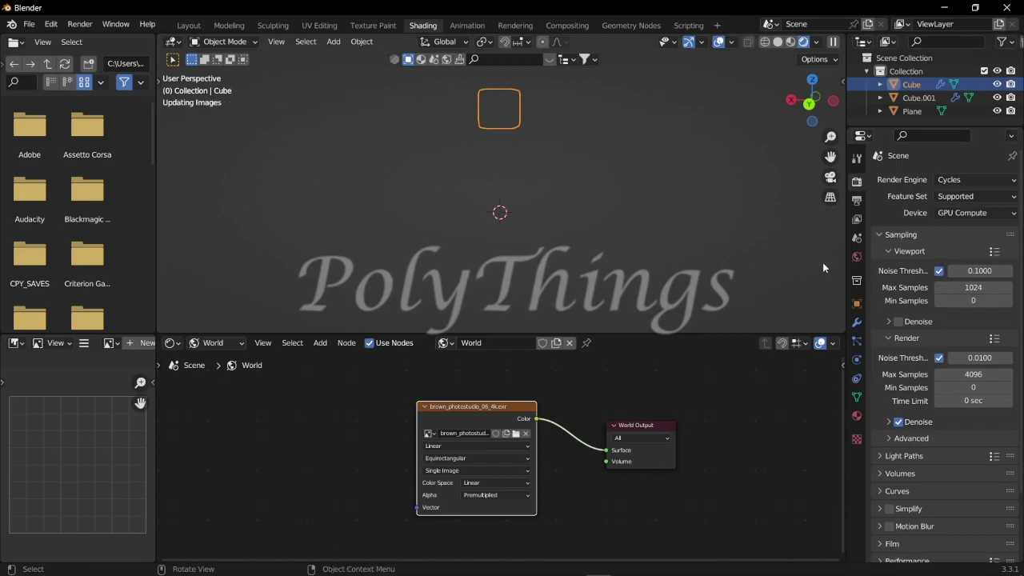
Step: Cap viewport Max Samples at 40 and turn on viewport Denoise
left_click(966, 286)
key("BackSpace")
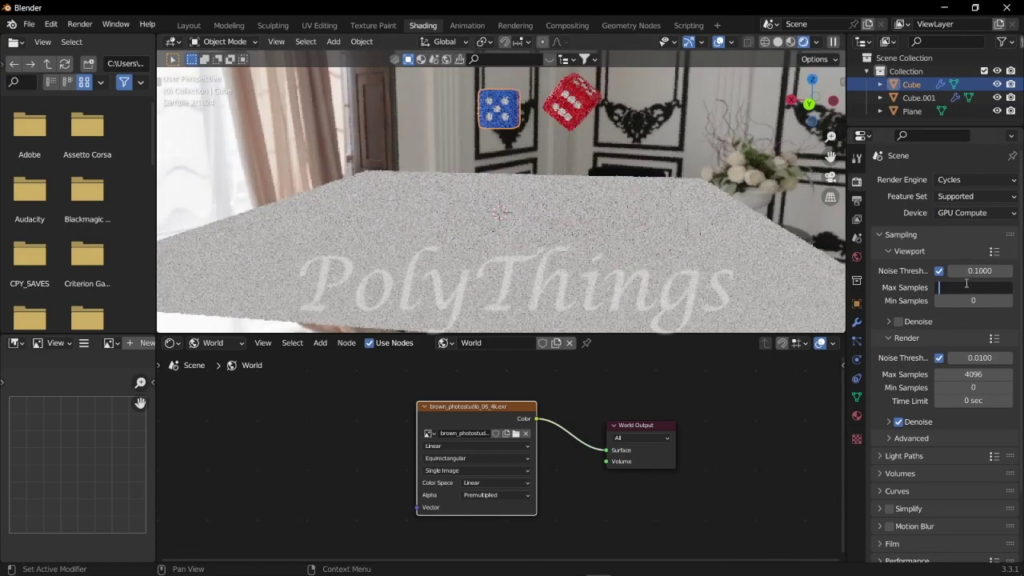
type("40")
key("Return")
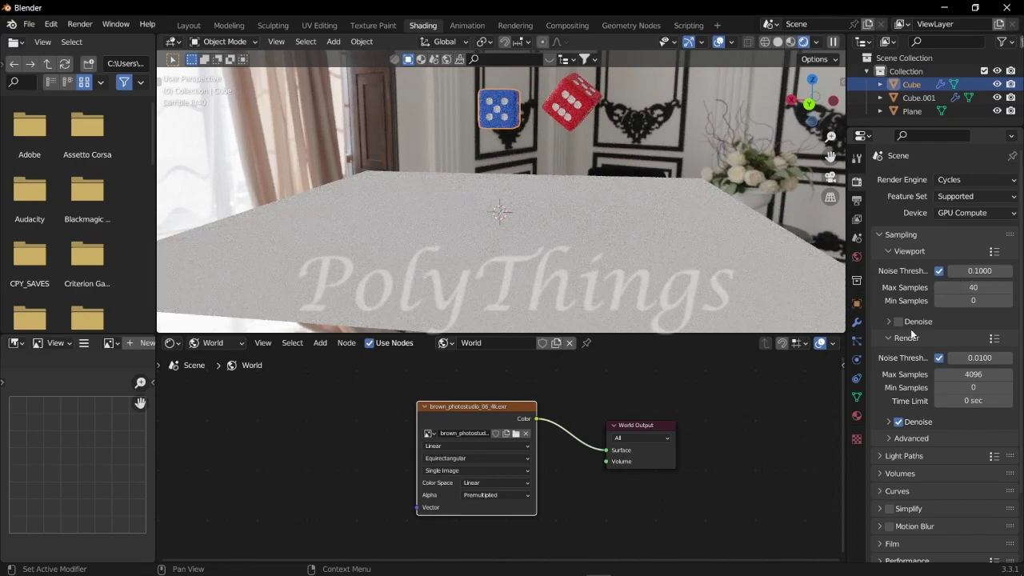
left_click(898, 322)
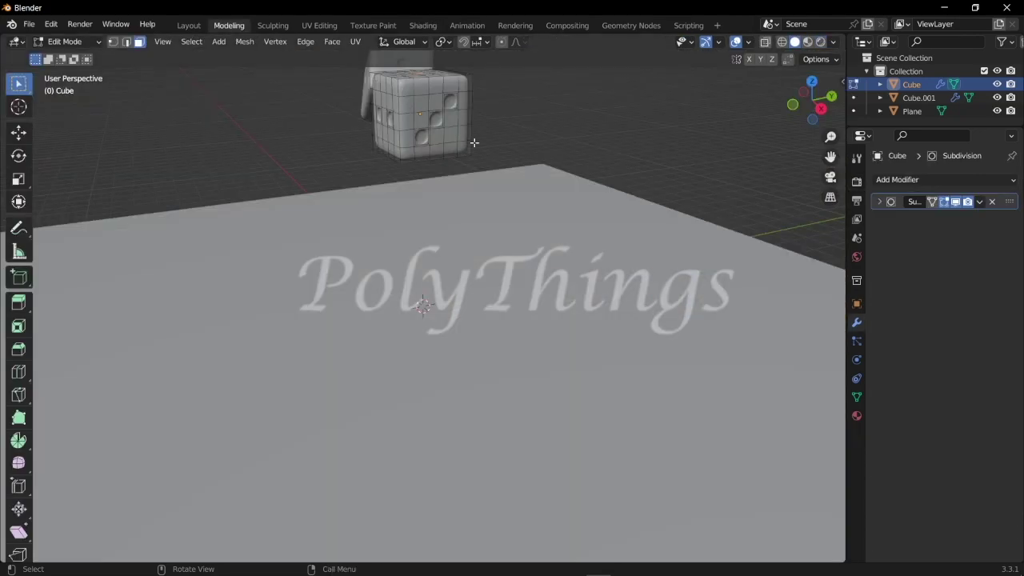
Step: Return to Object Mode, switch to the Layout workspace, and select the Plane
scroll(480, 130, "down", 3)
middle_click_drag(491, 128, 331, 91)
left_click(68, 42)
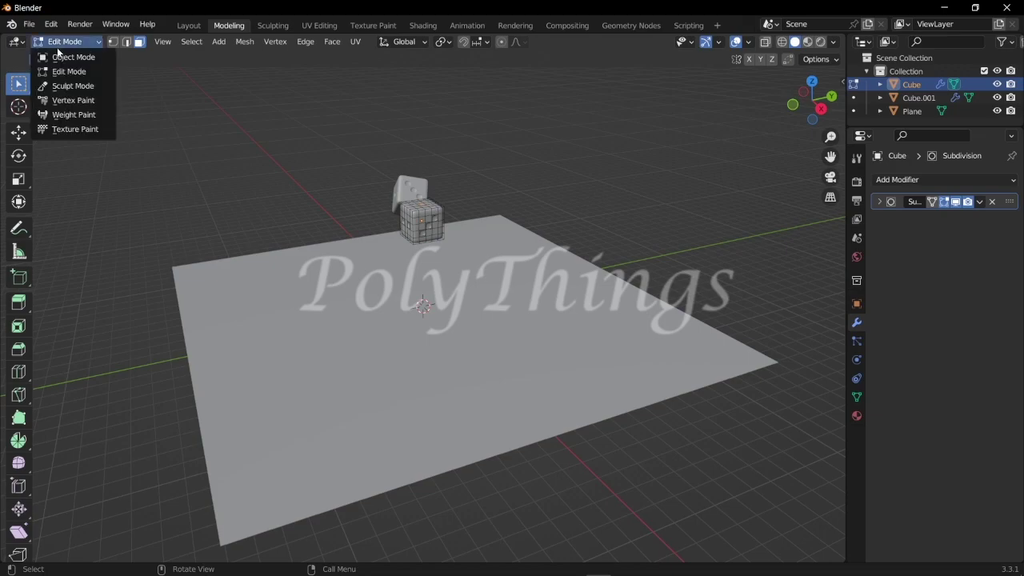
left_click(71, 57)
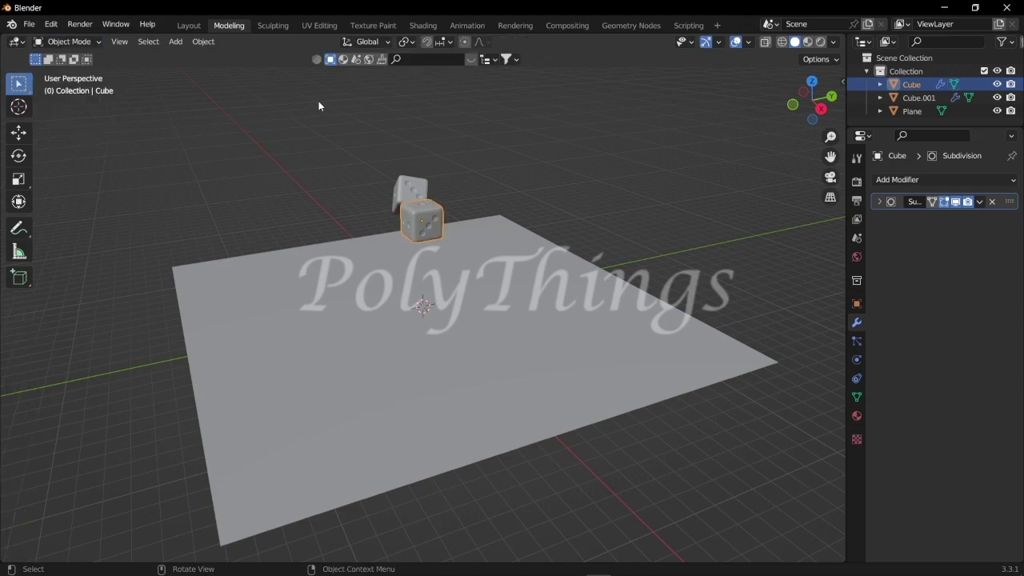
left_click(190, 26)
scroll(418, 209, "down", 2)
scroll(417, 208, "up", 2)
left_click(414, 264)
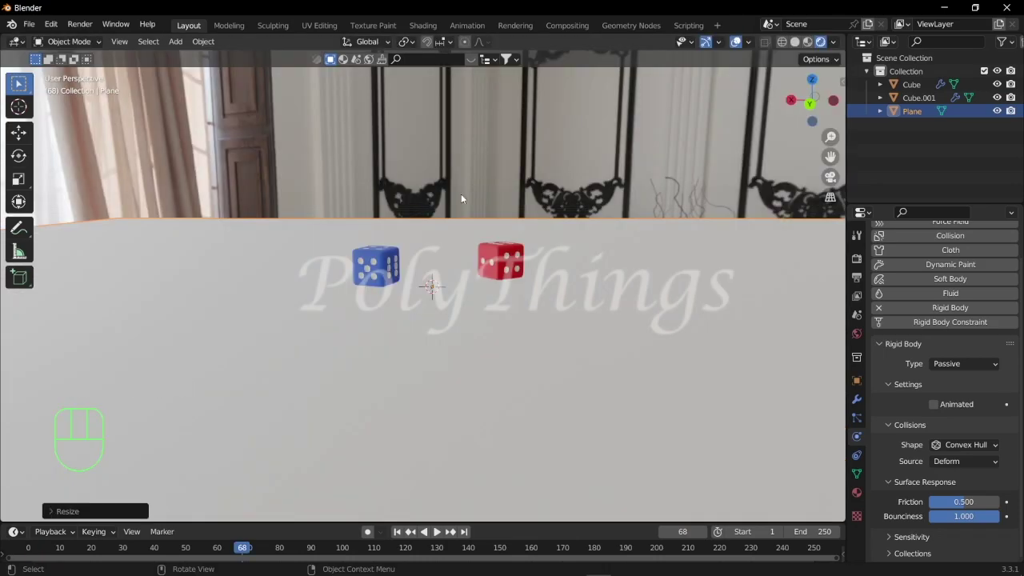
Step: Add a camera aligned to the current view, then raise it slightly along Z
key("shift+a")
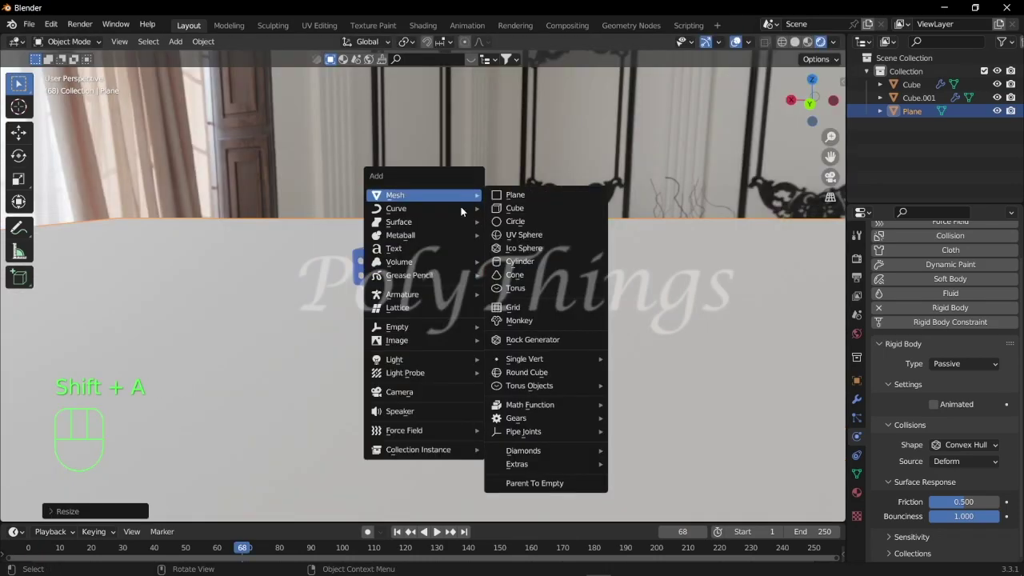
left_click(430, 392)
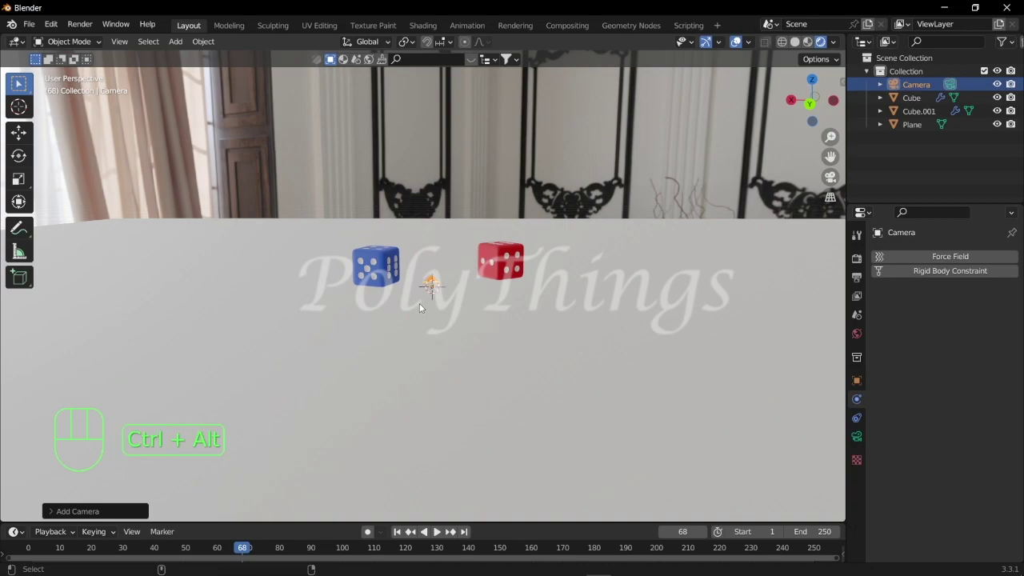
key("ctrl+alt+KP_0")
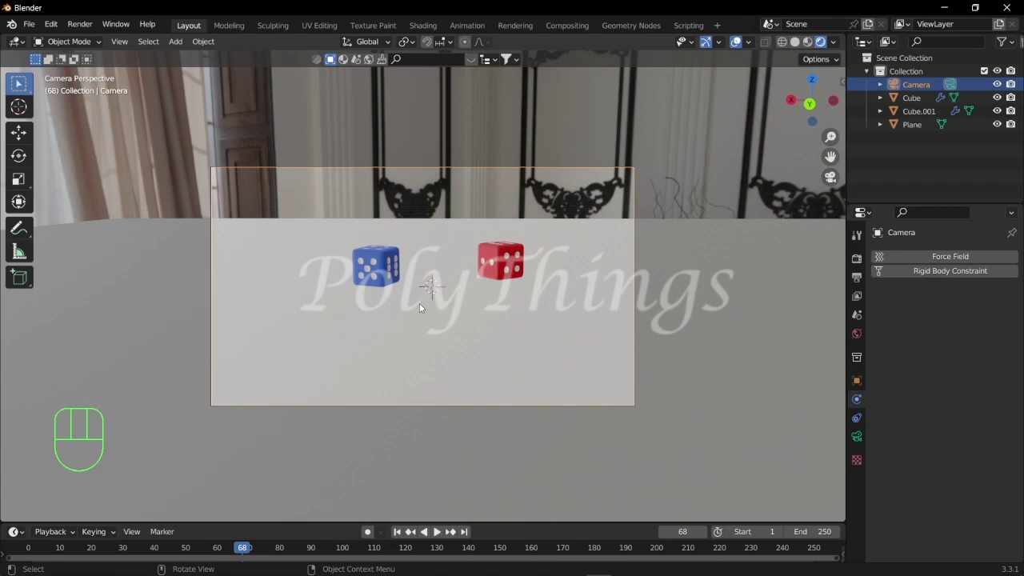
key("g")
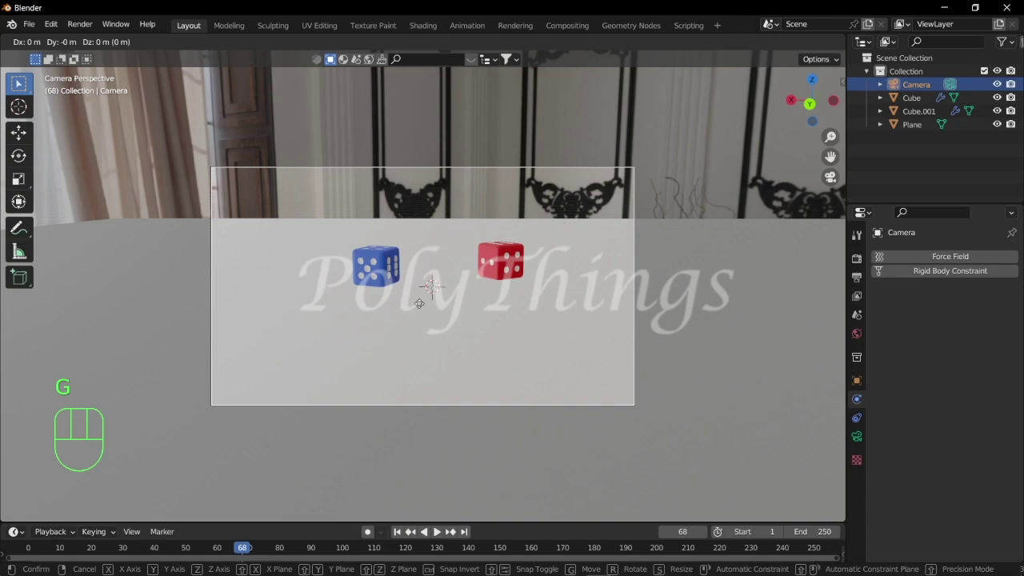
key("z")
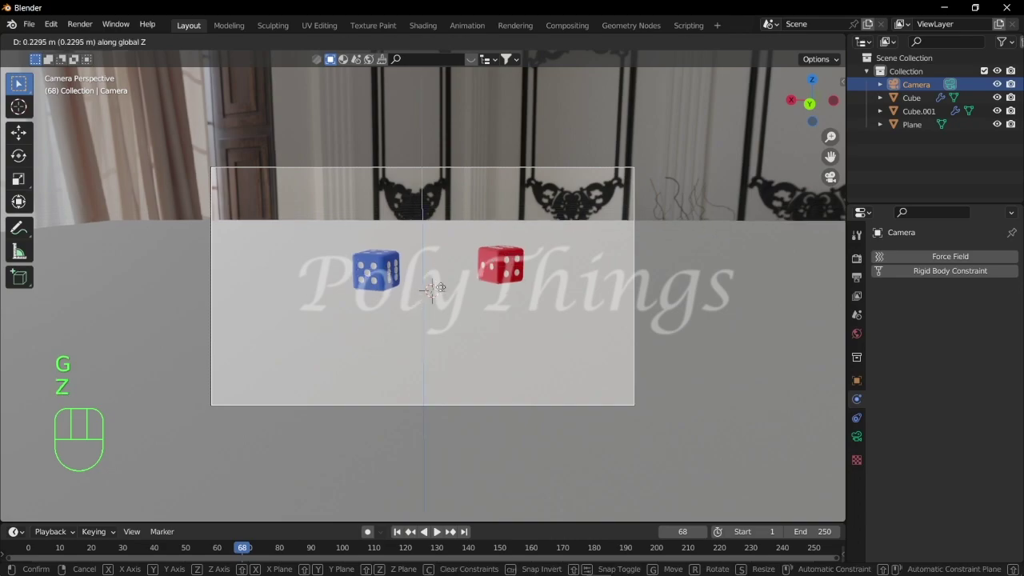
left_click(437, 283)
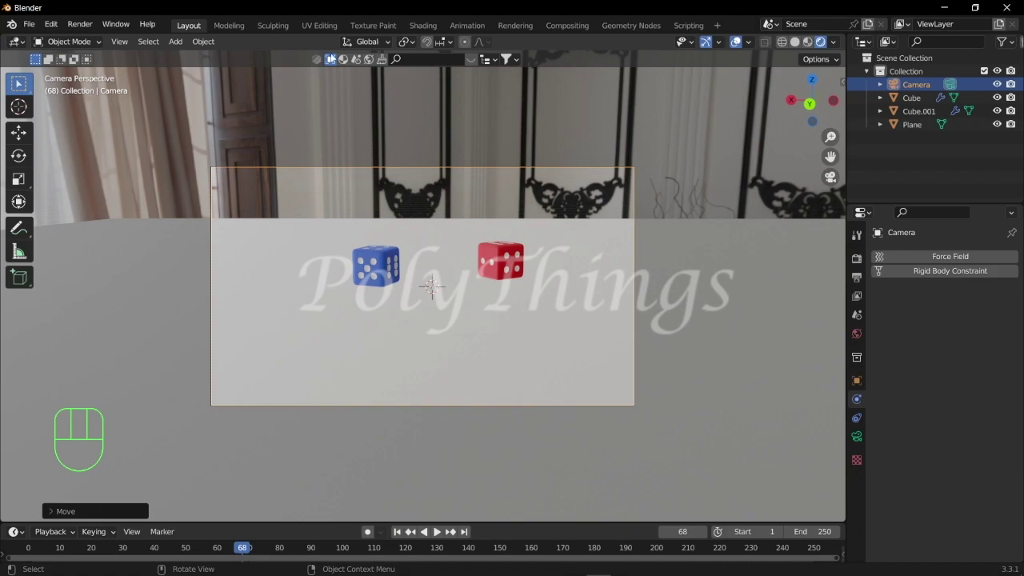
Step: Use Walk Navigation to steer the camera until both dice sit low and centred in frame
left_click(121, 42)
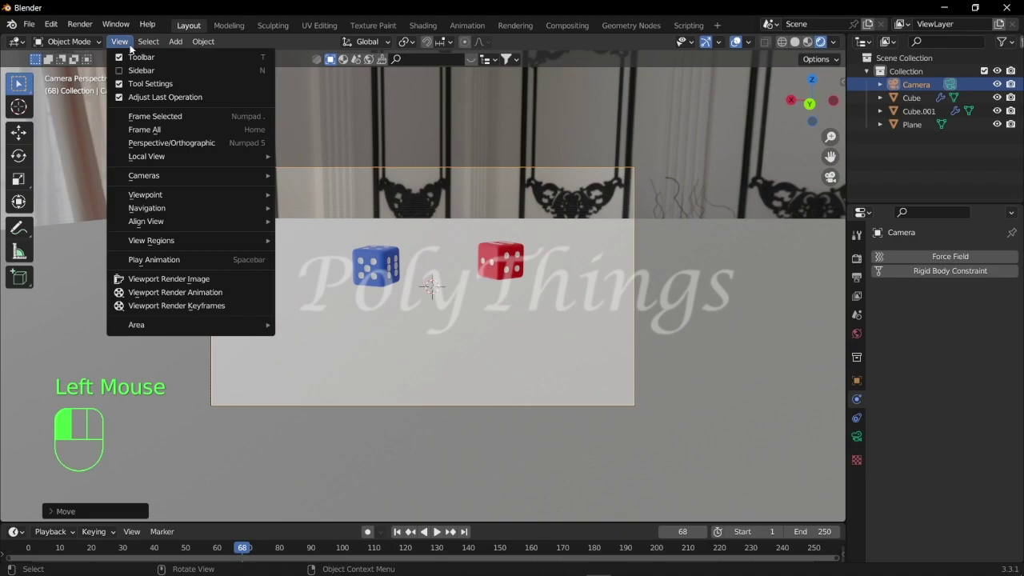
mouse_move(156, 210)
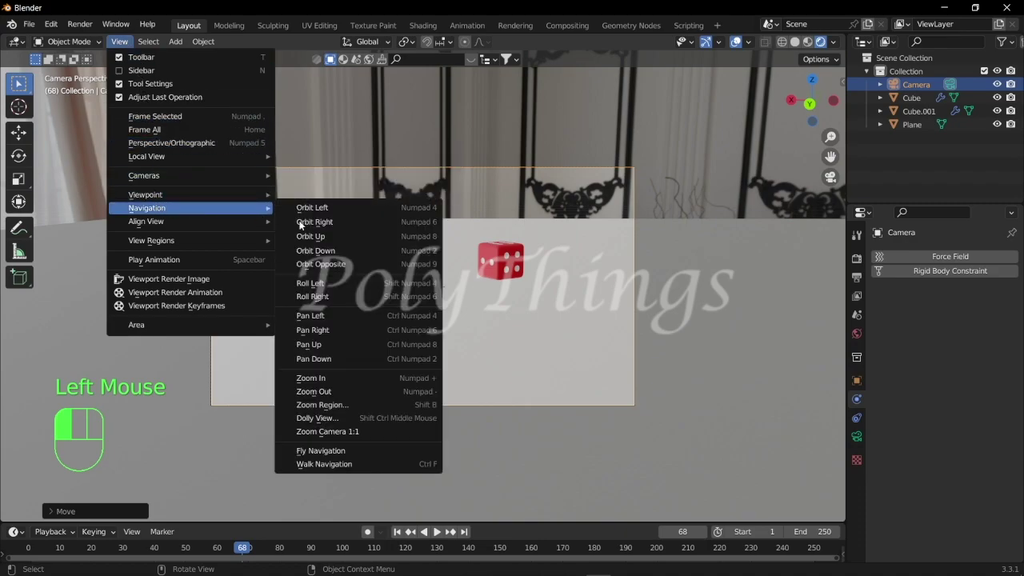
left_click(324, 464)
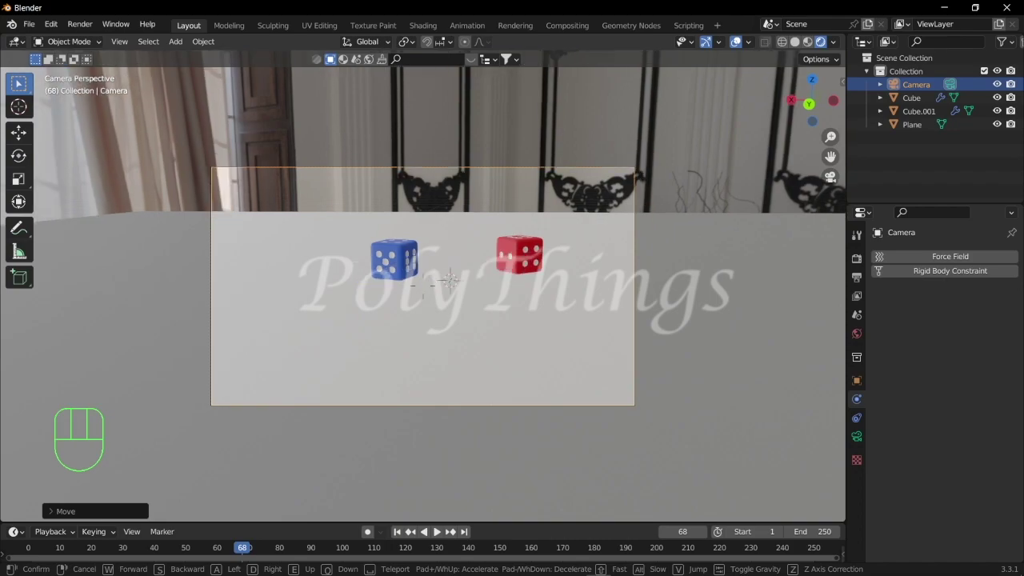
key("a")
key("d")
key("w")
key("w")
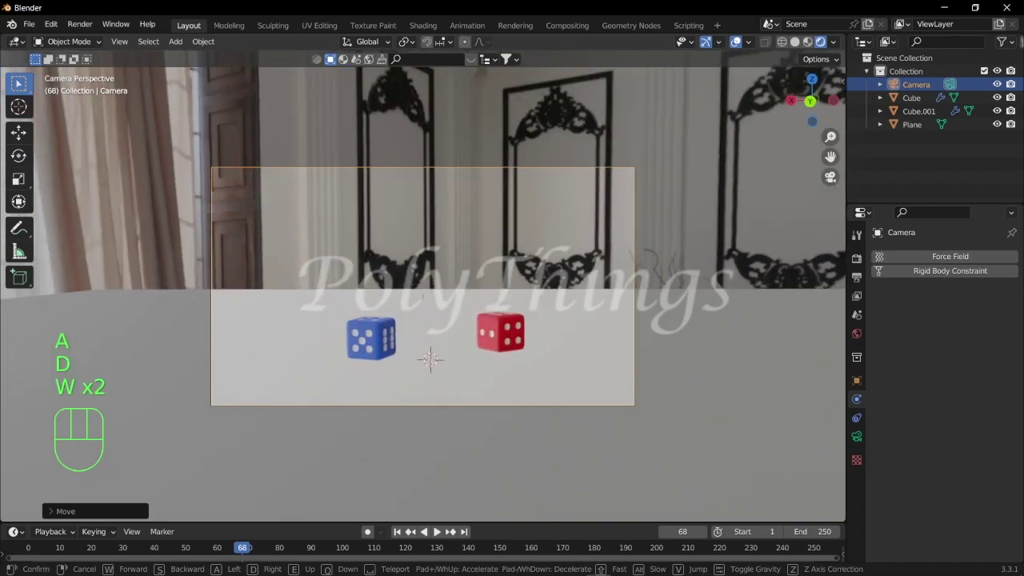
key("s")
key("d")
key("a")
key("w")
key("d")
key("s")
key("d")
key("a")
key("w")
key("d")
key("a")
key("d")
key("d")
key("d")
key("w")
key("d")
key("a")
key("s")
key("a")
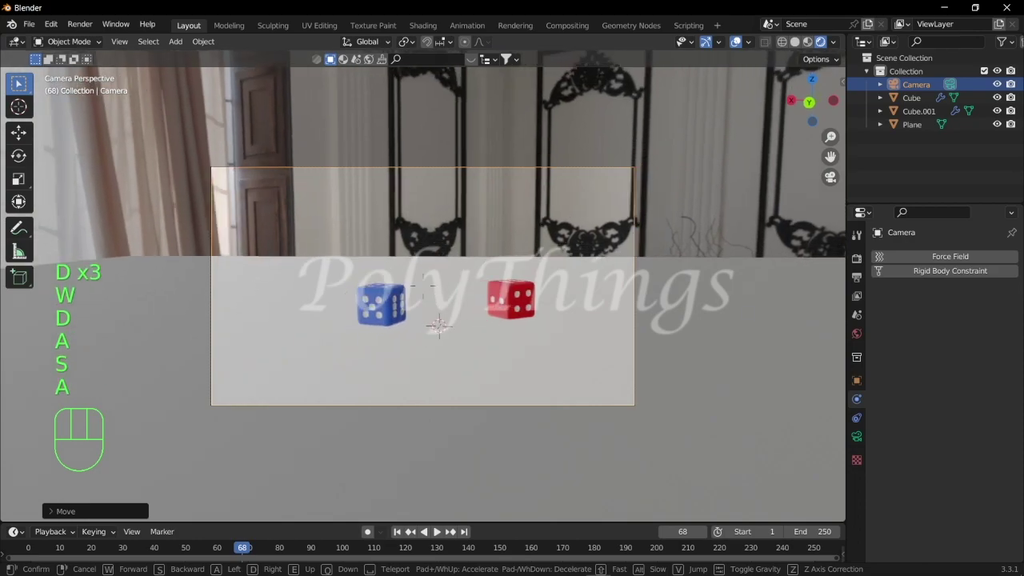
key("s")
key("d")
key("a")
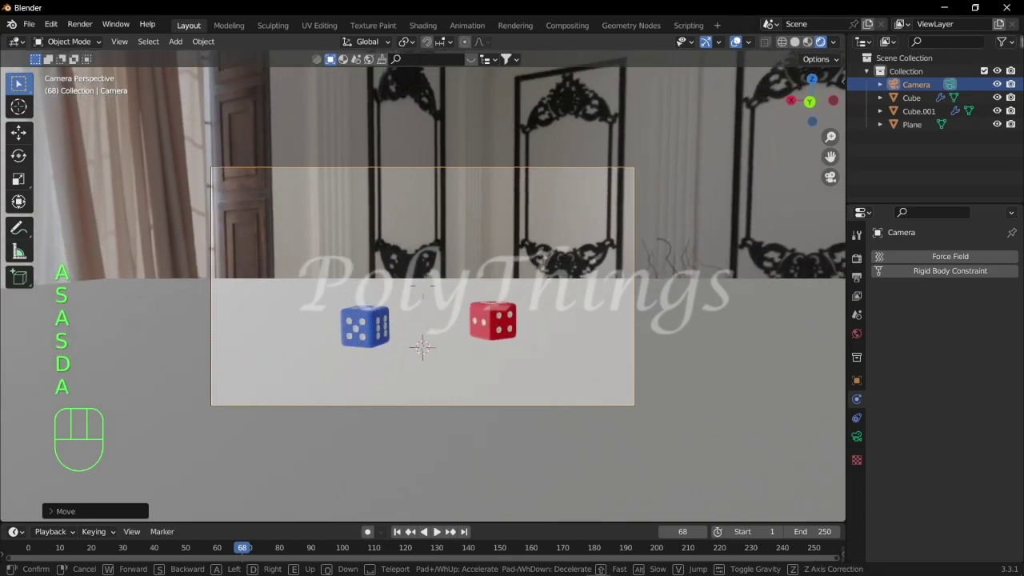
left_click(343, 463)
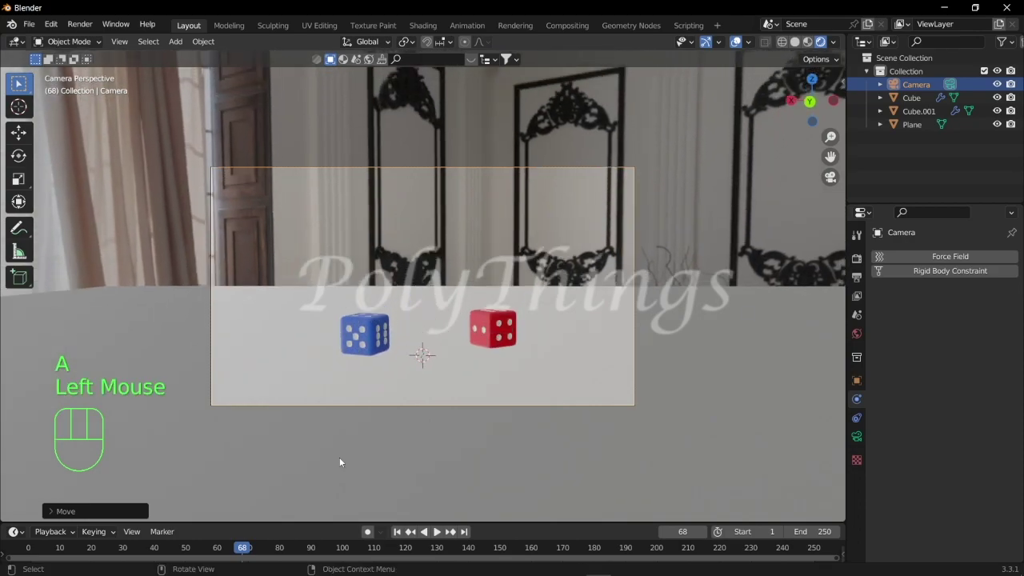
Step: Replay the dice fall from frame 1, then select the Plane and give it a new material
left_click(34, 549)
key("space")
left_click(911, 124)
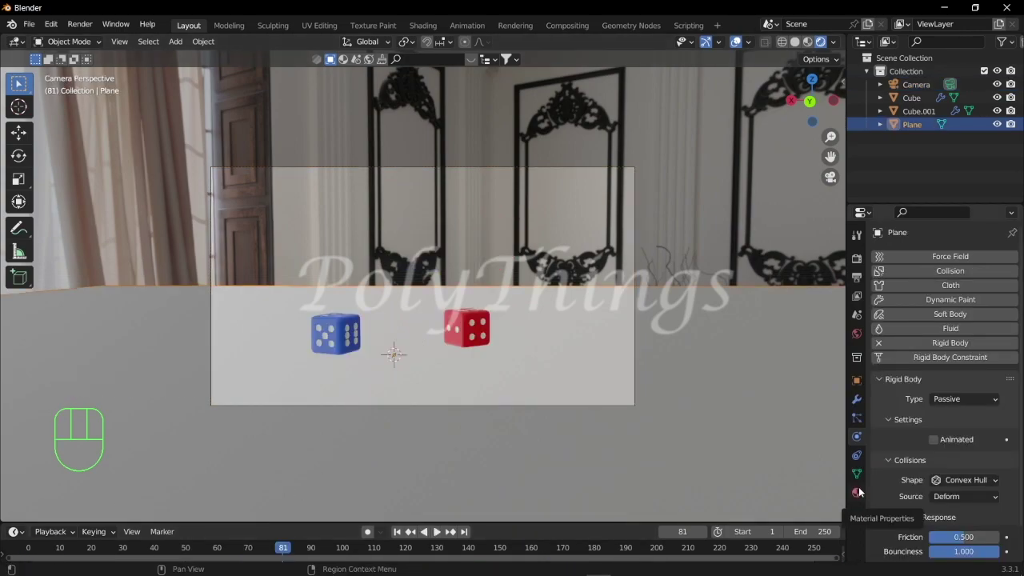
left_click(858, 490)
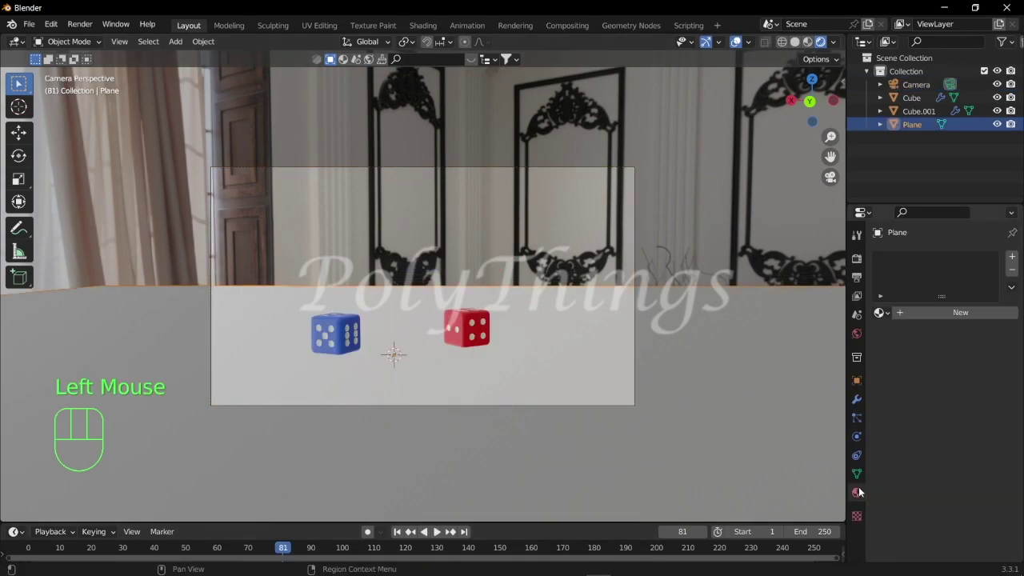
double_click(932, 317)
scroll(926, 432, "down", 4)
scroll(925, 439, "down", 2)
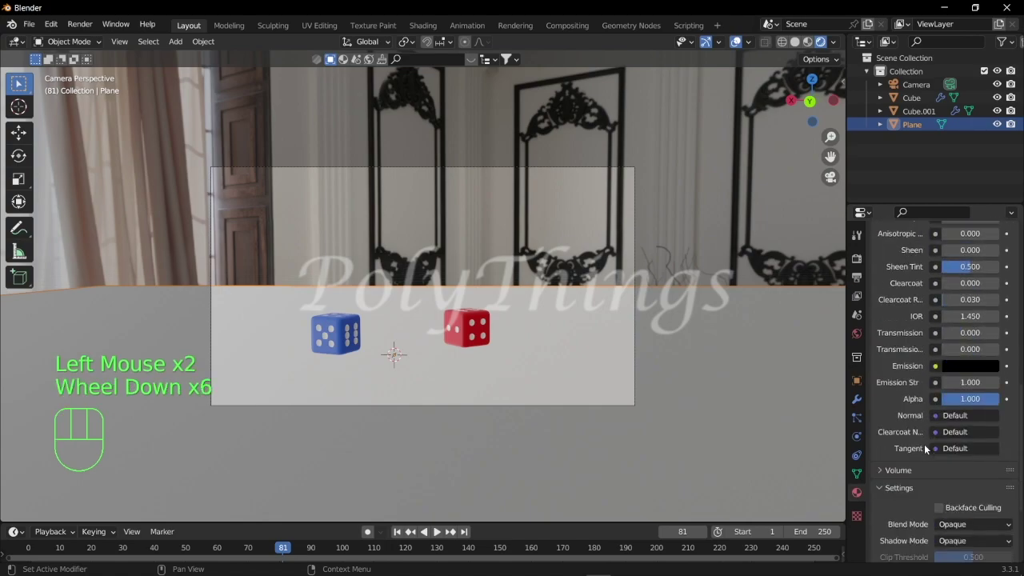
Step: Set the plane material's Transmission to 1, IOR to 1.7 and Roughness to 0
left_click(959, 333)
type("1")
key("Return")
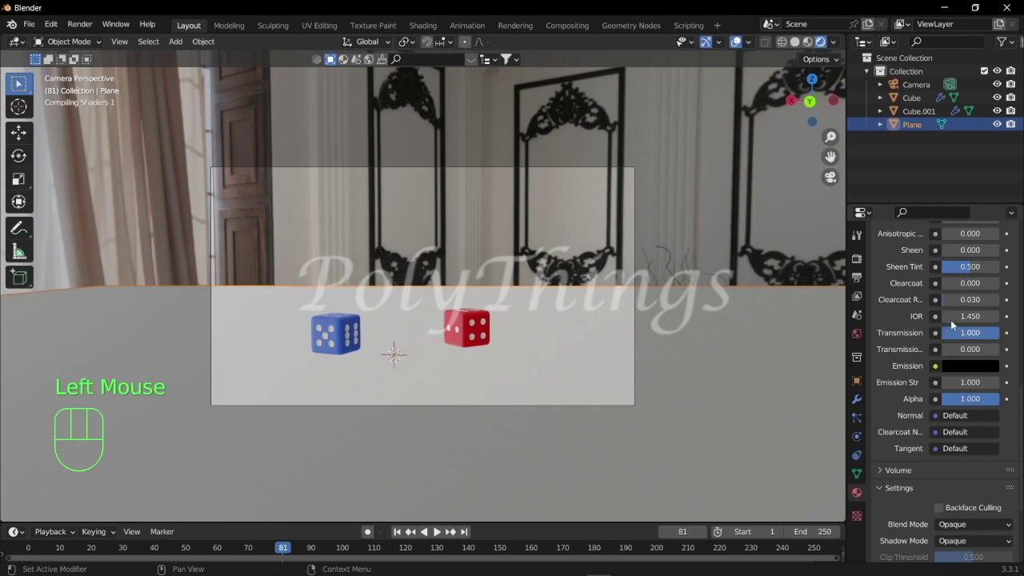
left_click(963, 316)
type("1.7")
key("Return")
scroll(963, 314, "up", 3)
left_click(961, 307)
key("BackSpace")
type("0")
key("Return")
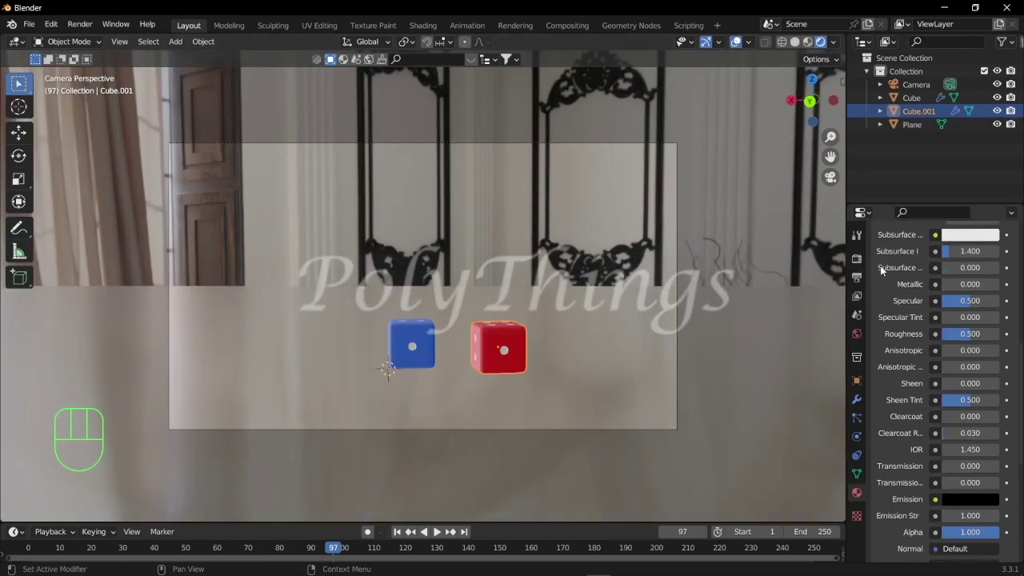
Step: Check the output file format in Output properties, then bring up the Render menu
left_click(856, 278)
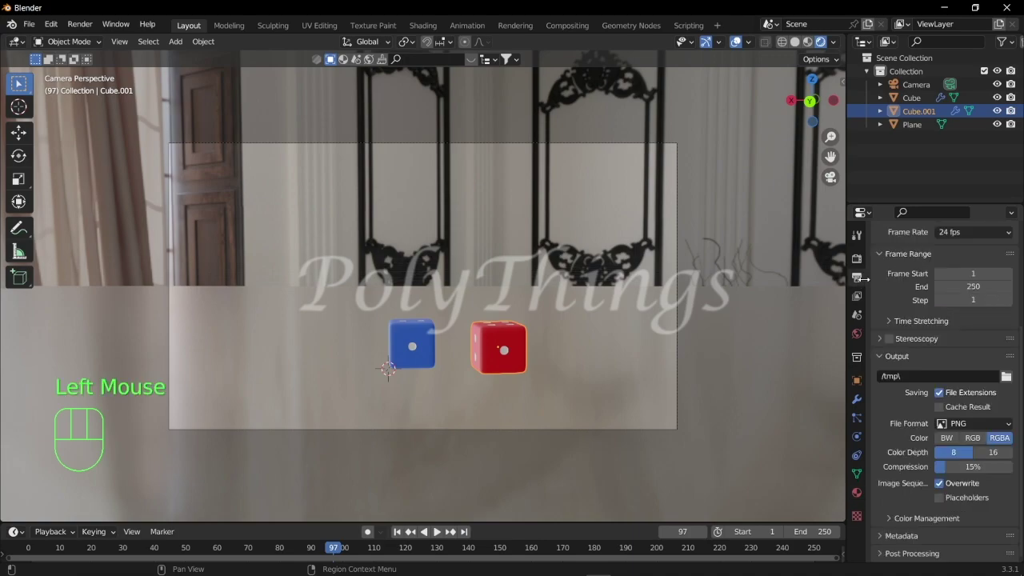
scroll(941, 324, "down", 2)
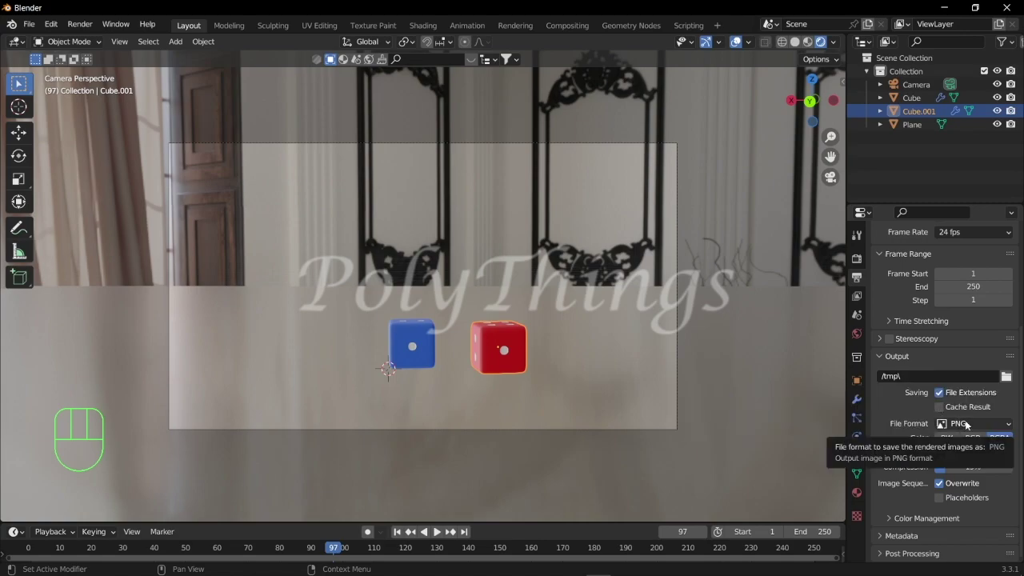
left_click(966, 424)
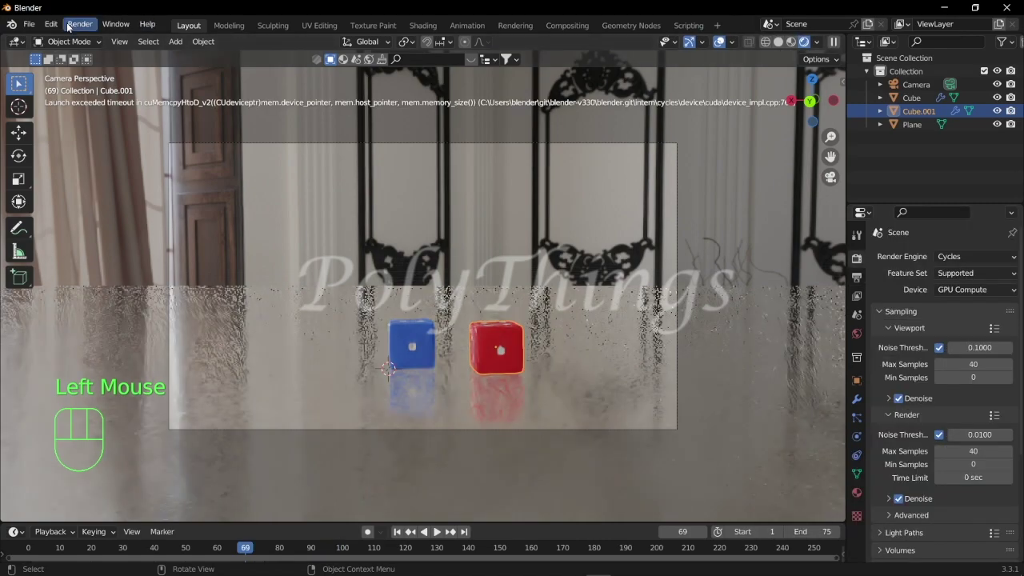
left_click(80, 24)
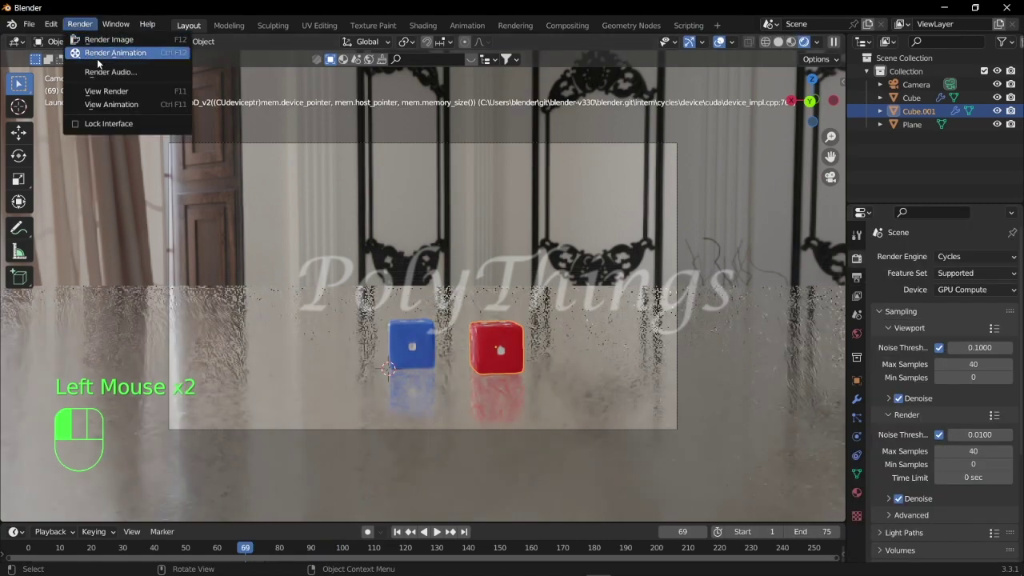